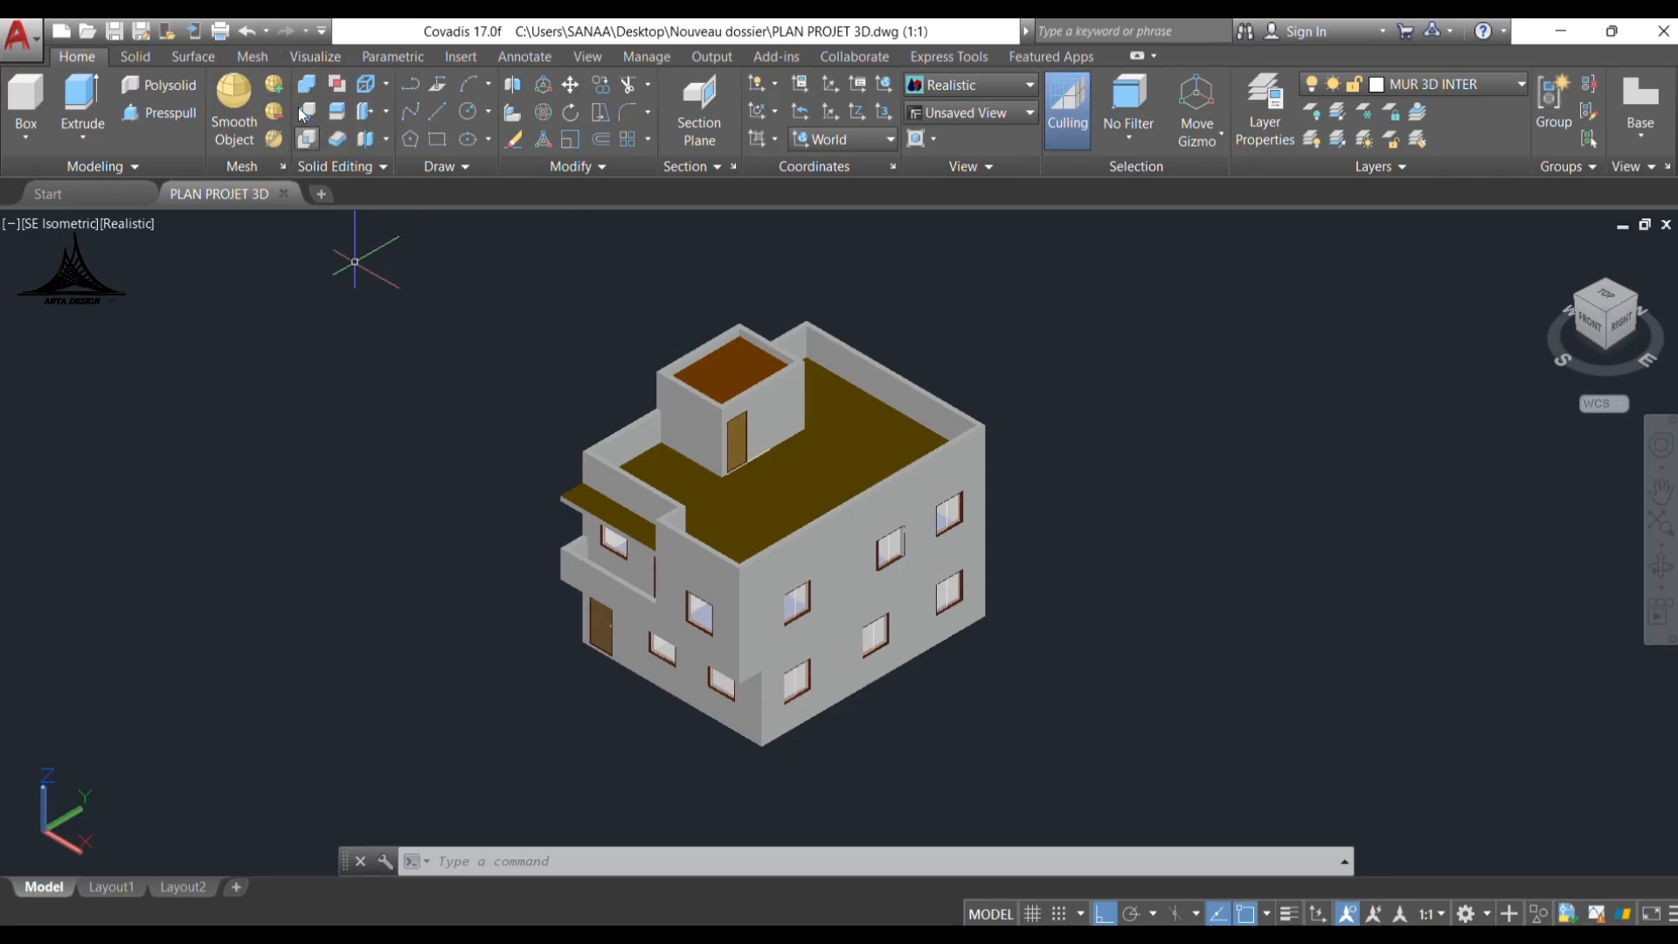
# Turn on the sun with the recommended exposure adjustment and enable the render environment with its image-based background.
pyautogui.click(322, 59)
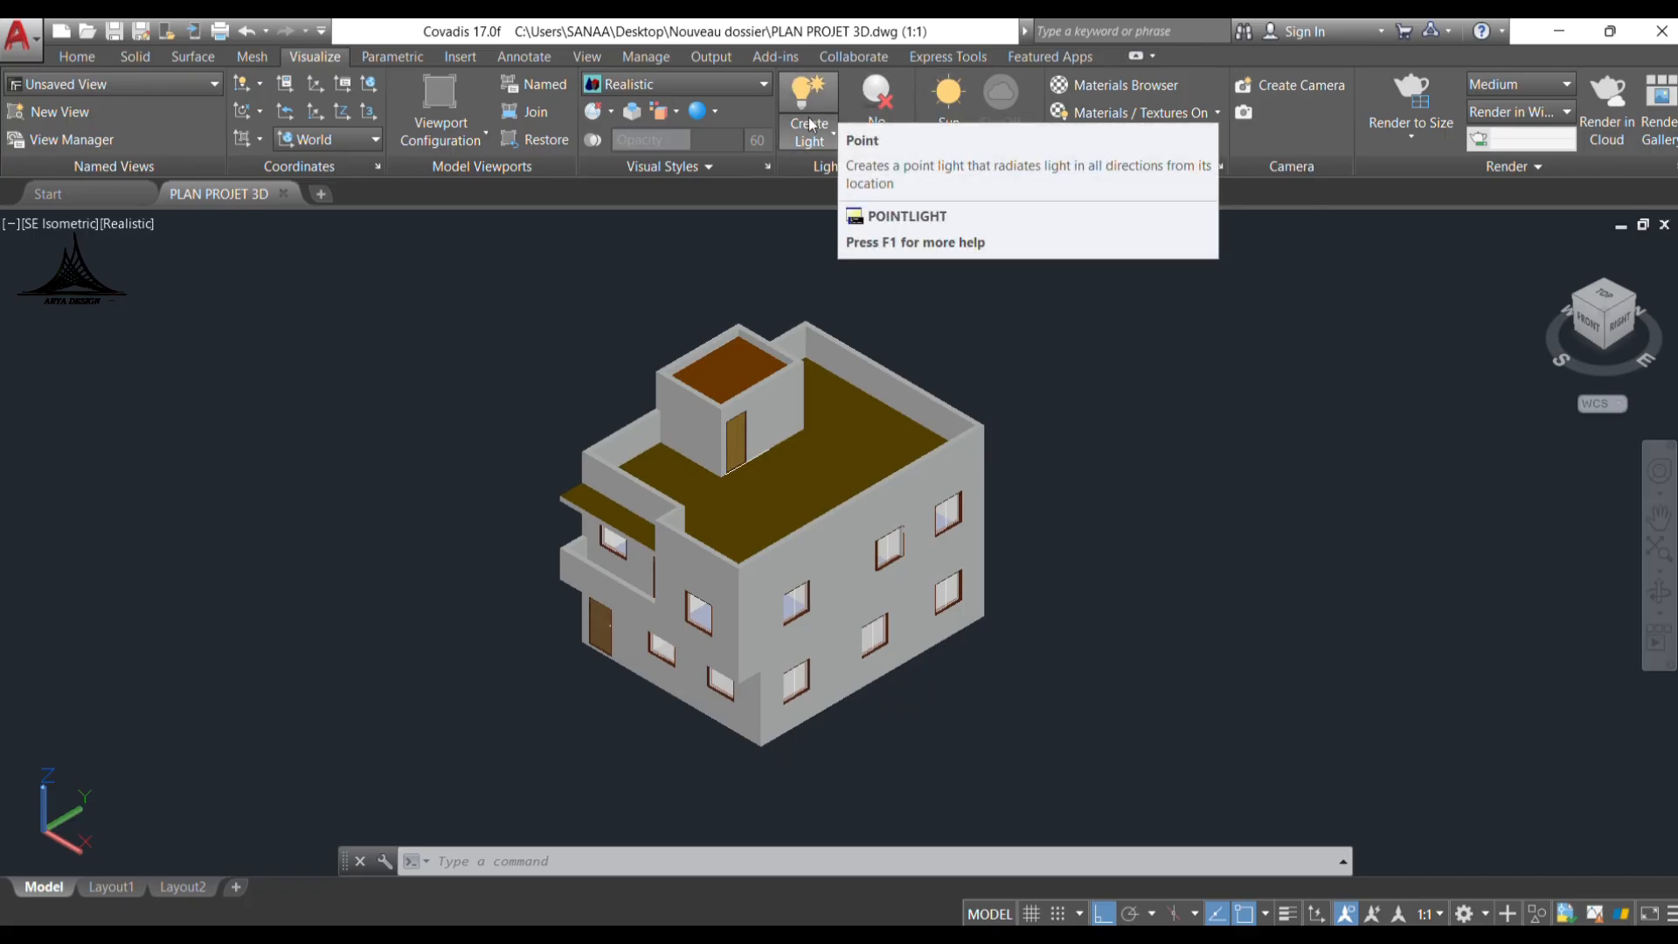
pyautogui.click(832, 138)
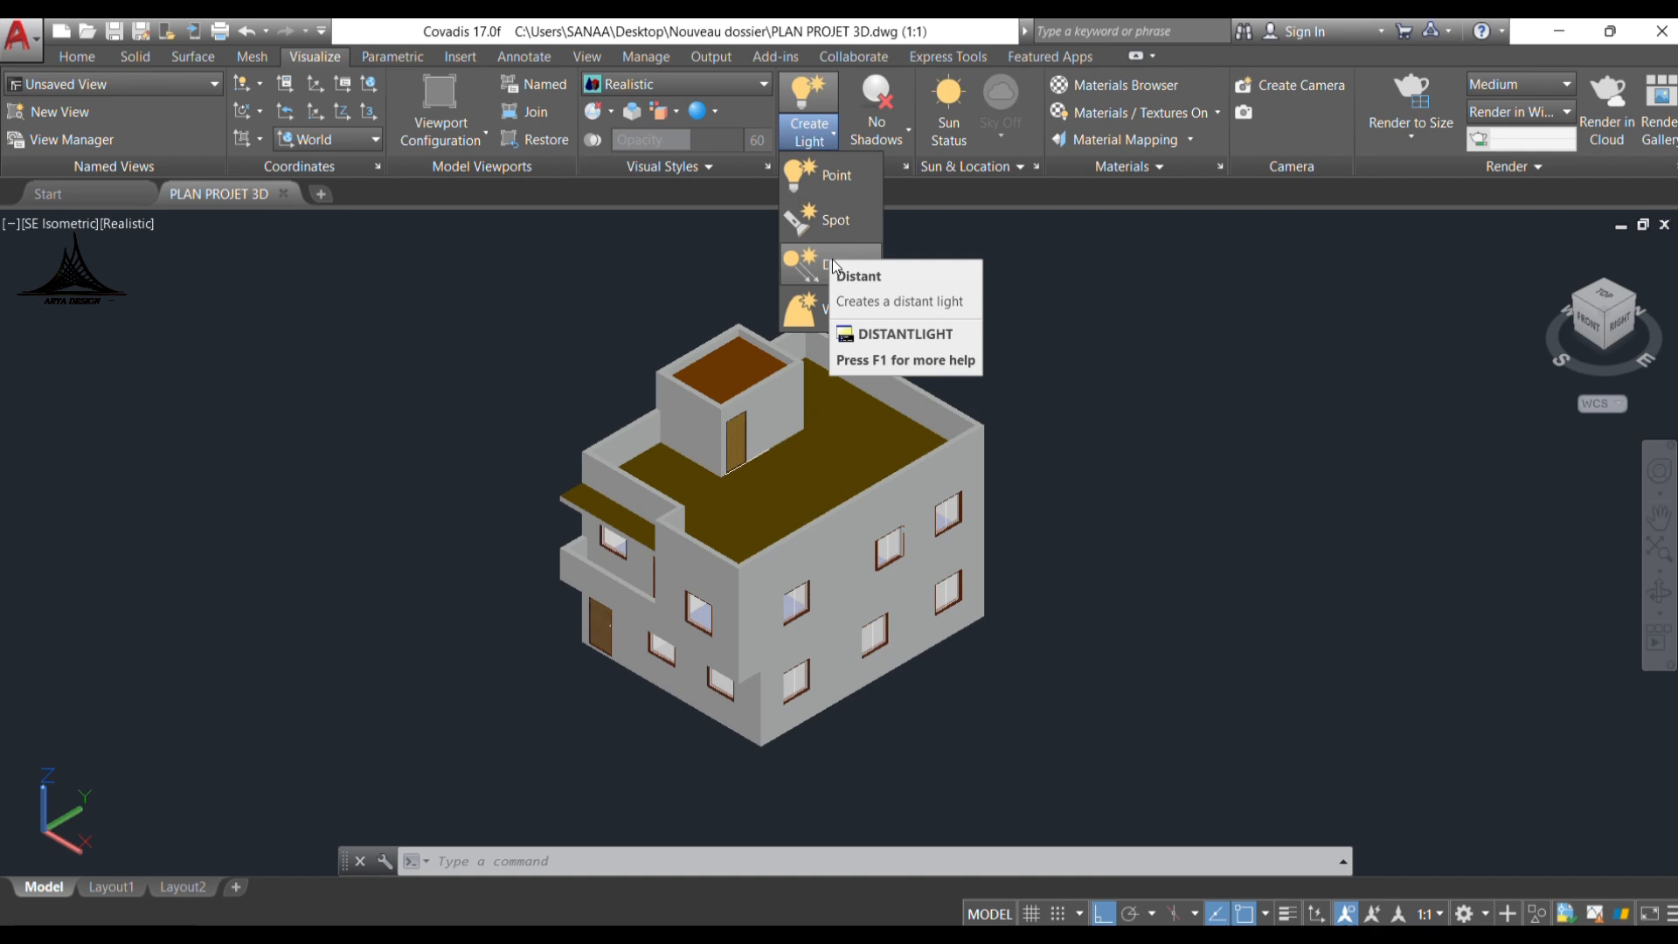
pyautogui.click(953, 117)
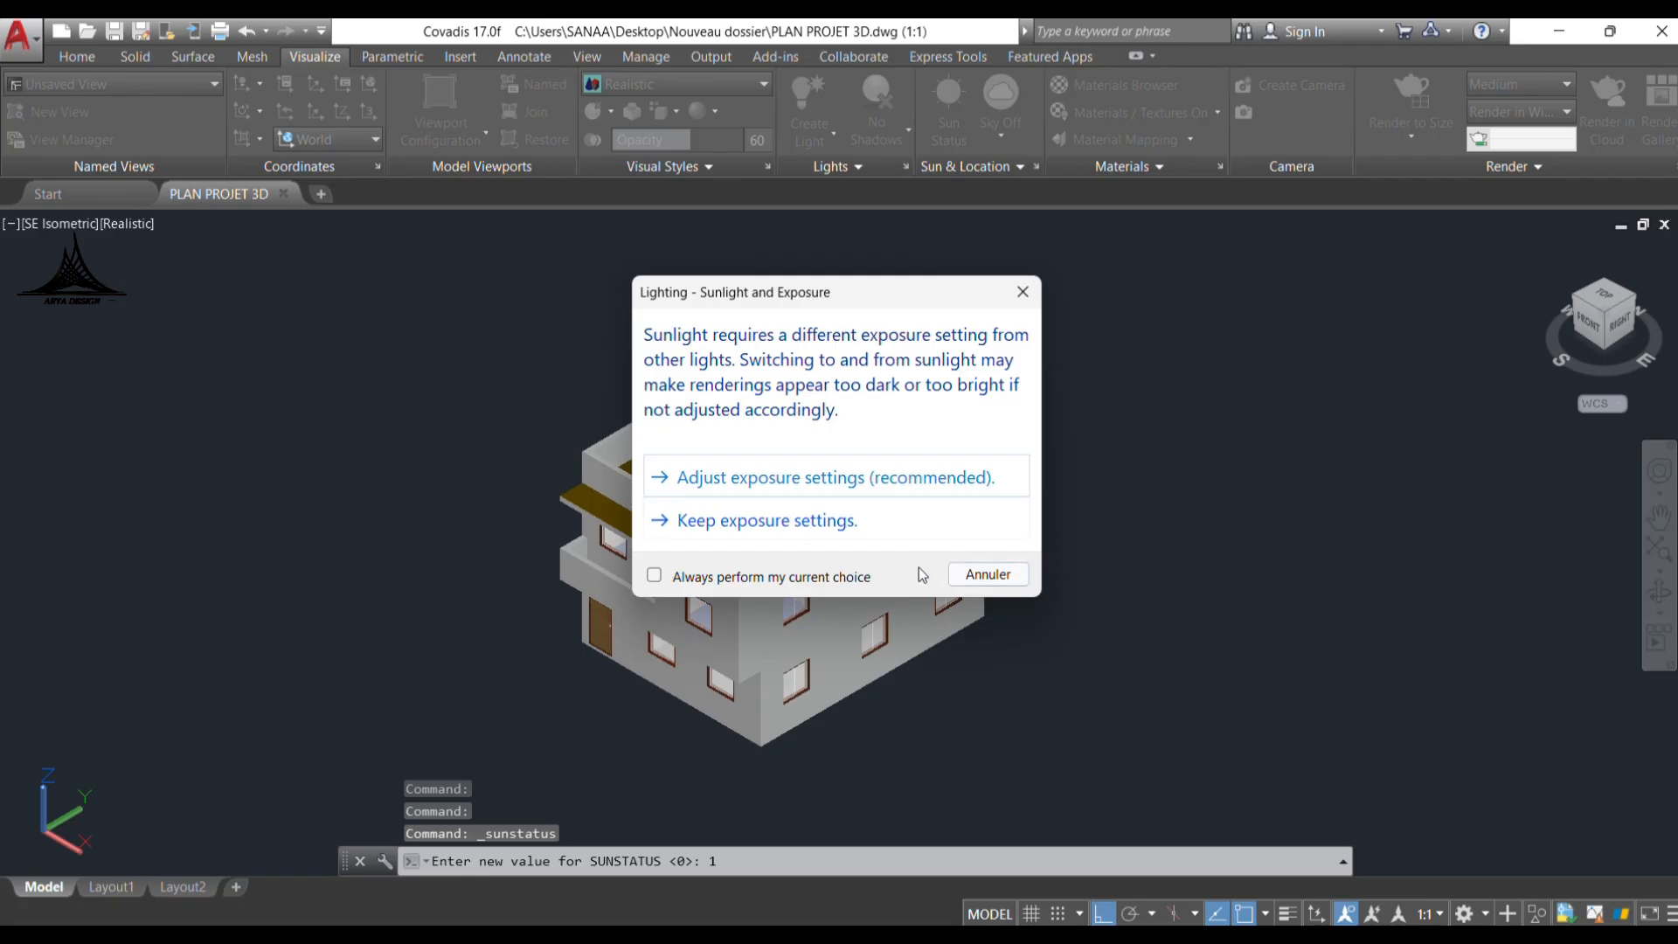
pyautogui.click(889, 477)
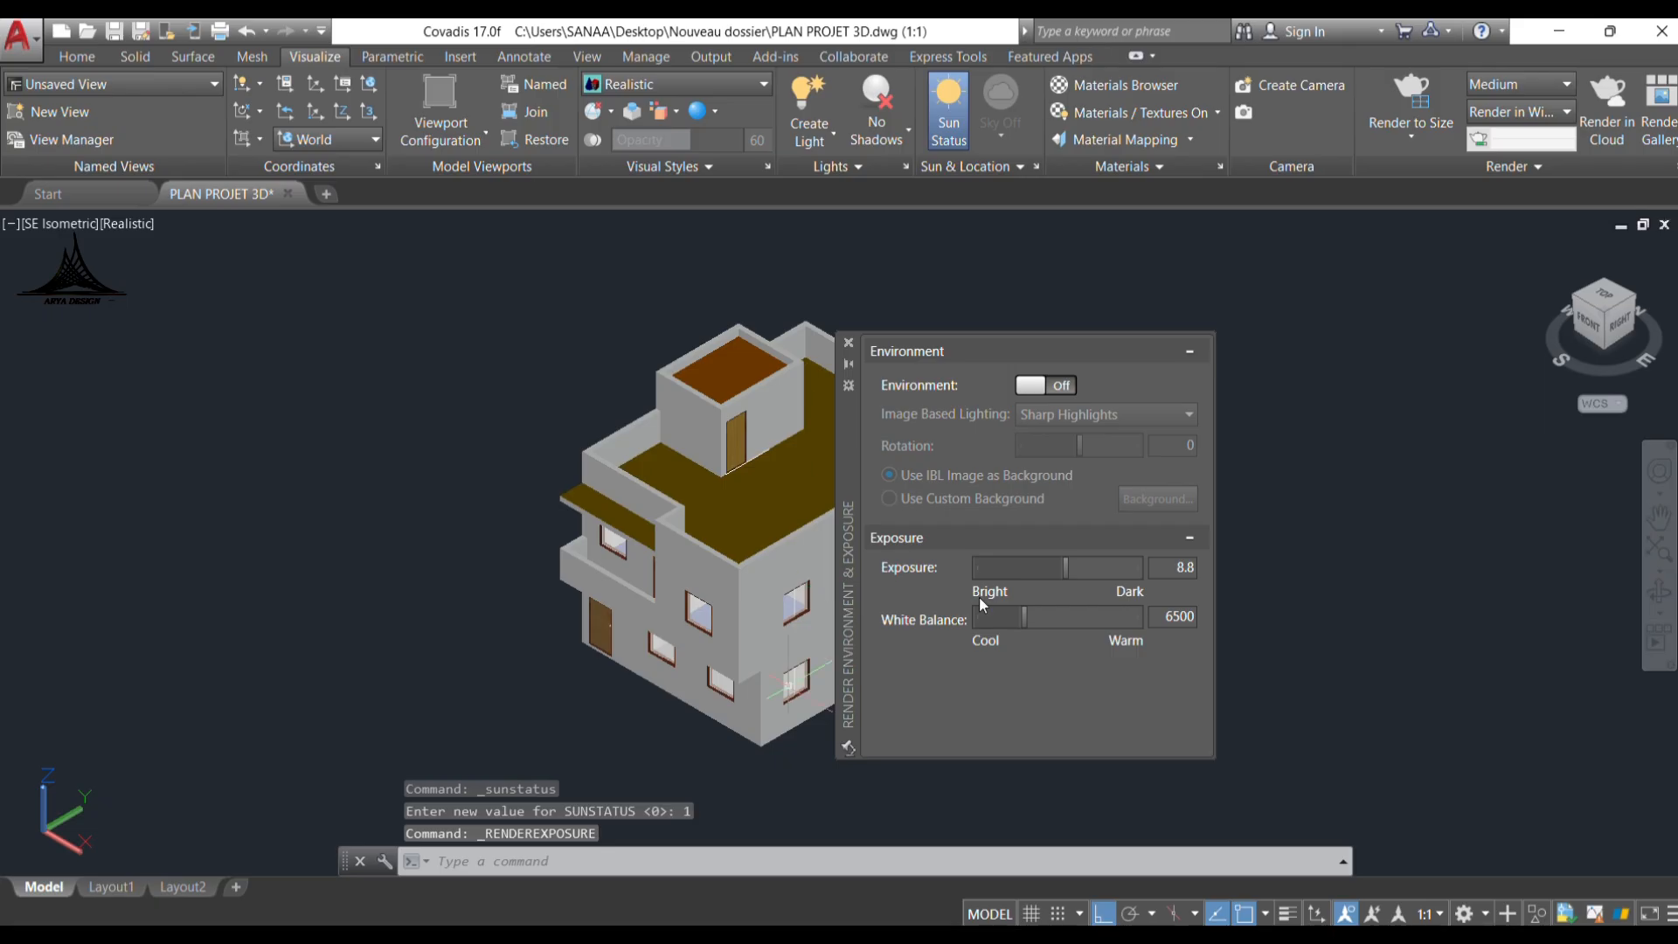
pyautogui.click(1061, 385)
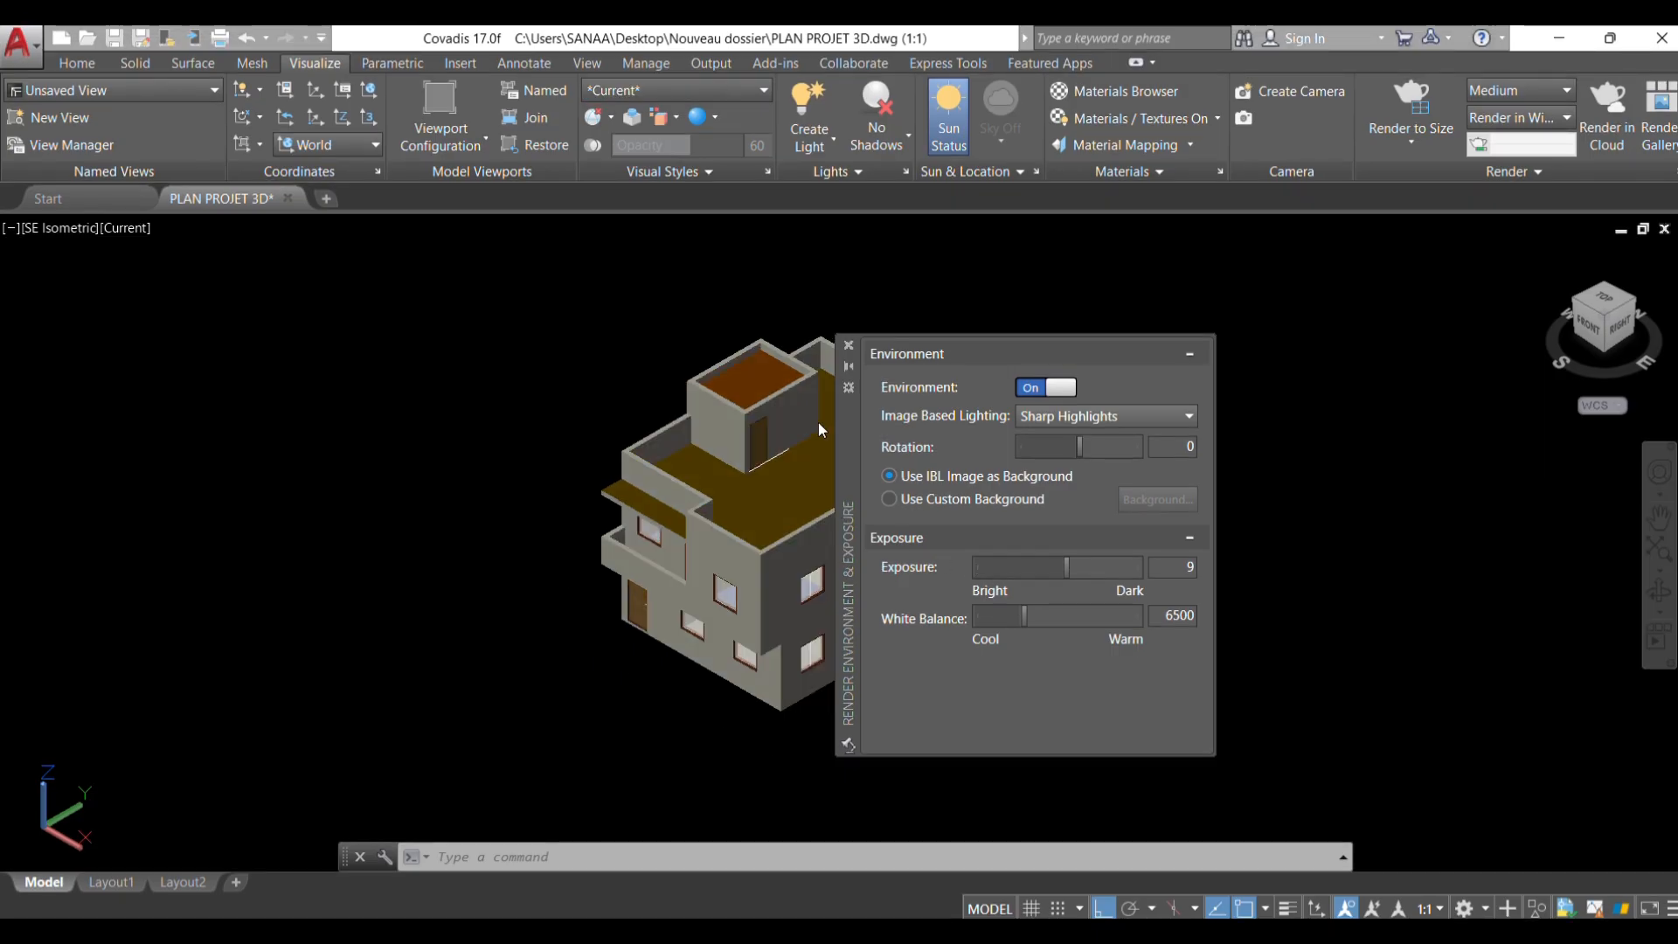
pyautogui.click(849, 345)
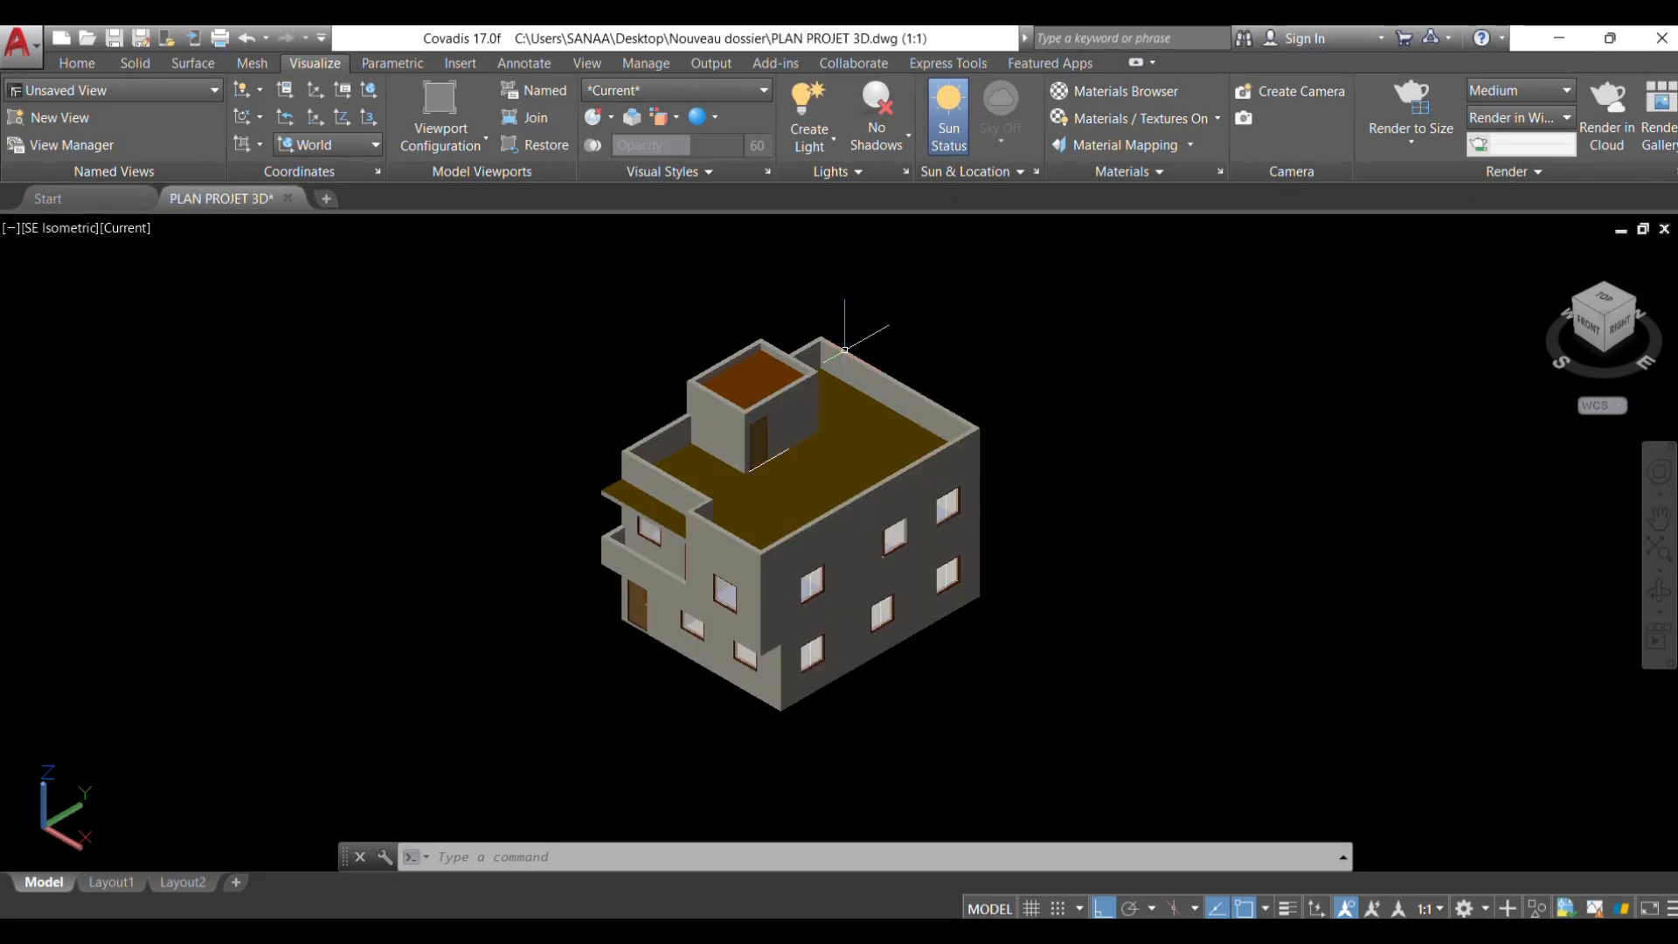
# Move the sun's time of day to 20:50, then back to 10:38.
pyautogui.click(1019, 172)
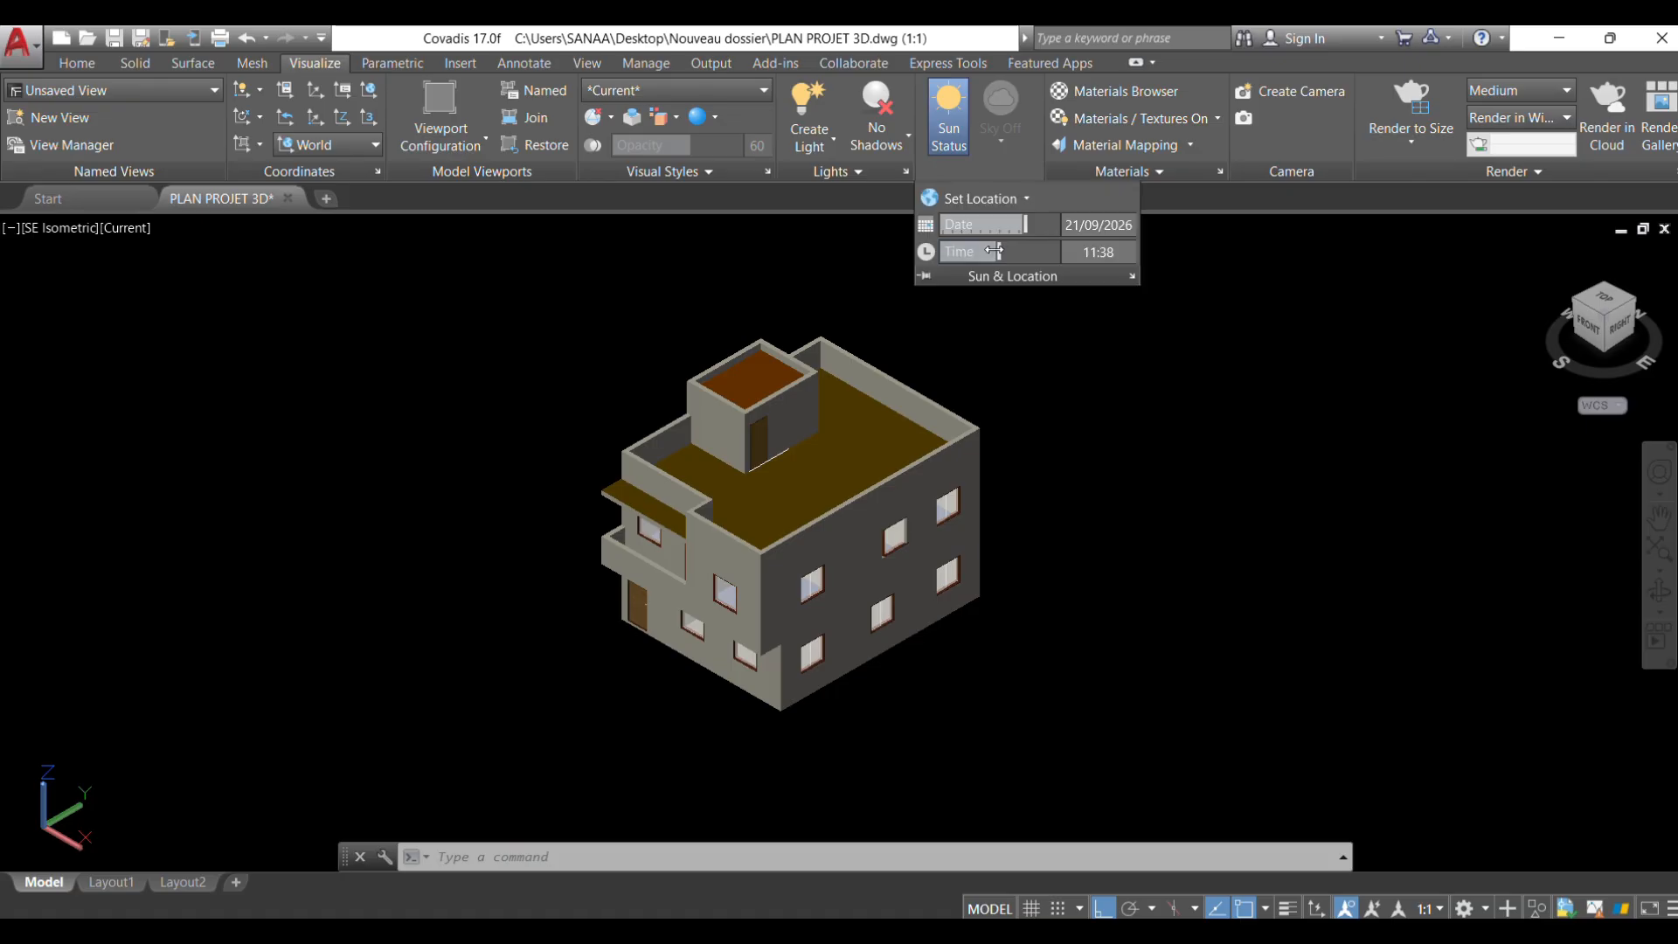
pyautogui.moveTo(994, 251)
pyautogui.mouseDown()
pyautogui.moveTo(959, 255)
pyautogui.moveTo(1068, 250)
pyautogui.mouseUp()
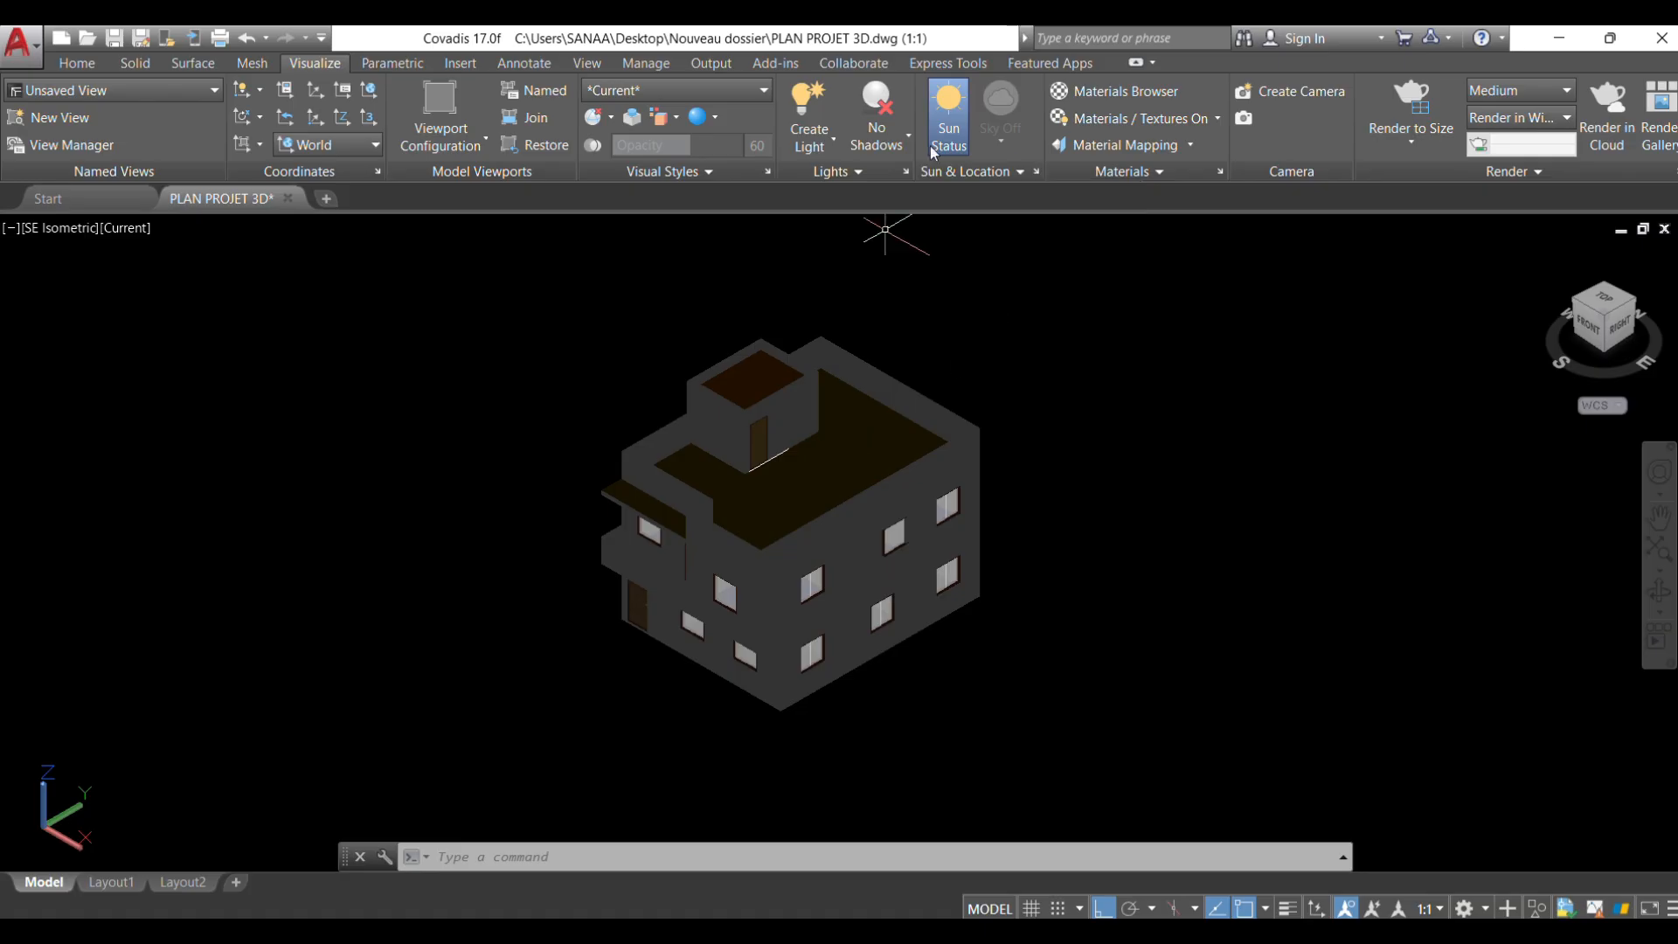
pyautogui.click(1023, 172)
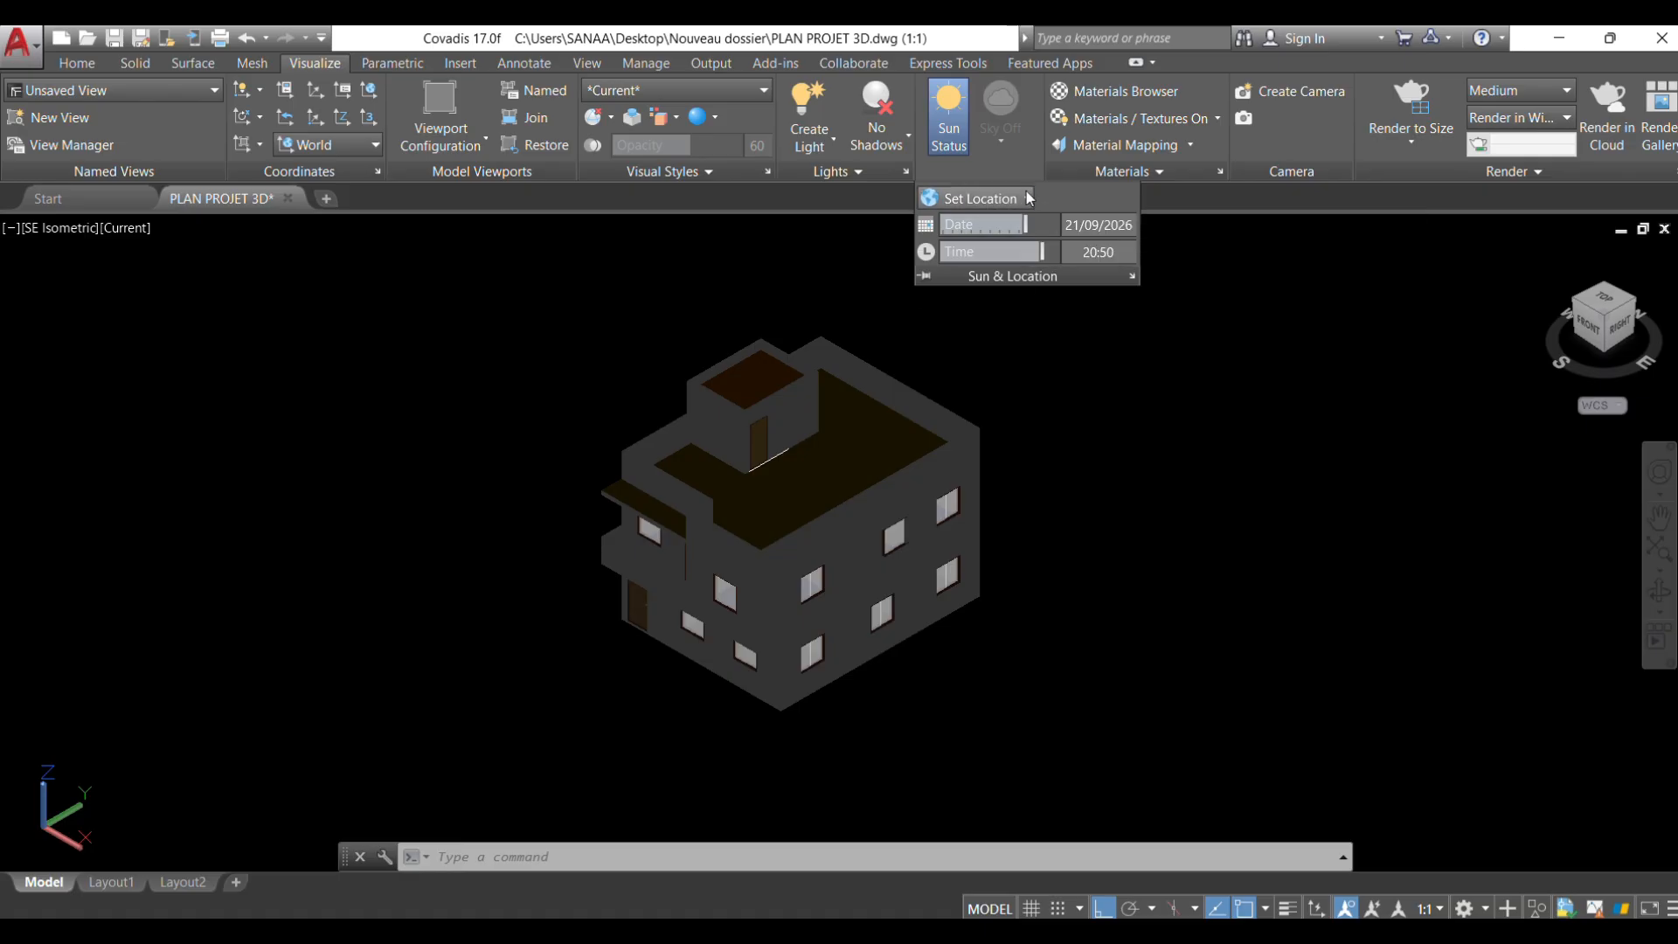
pyautogui.click(1028, 198)
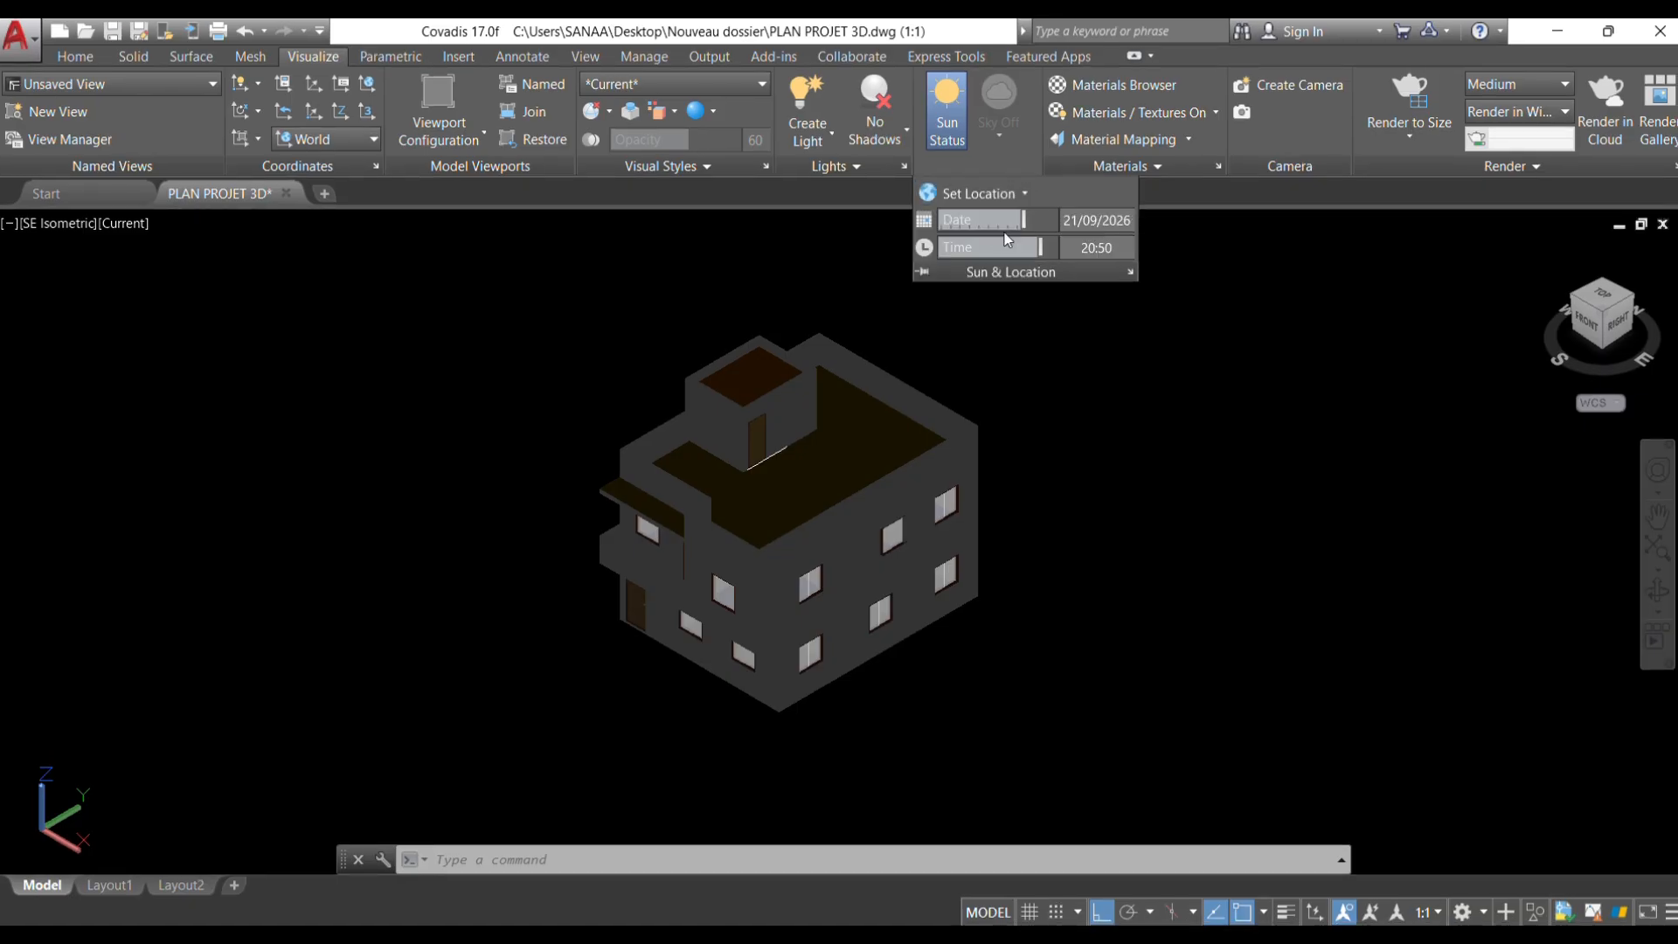
pyautogui.moveTo(1039, 247); pyautogui.dragTo(977, 252)
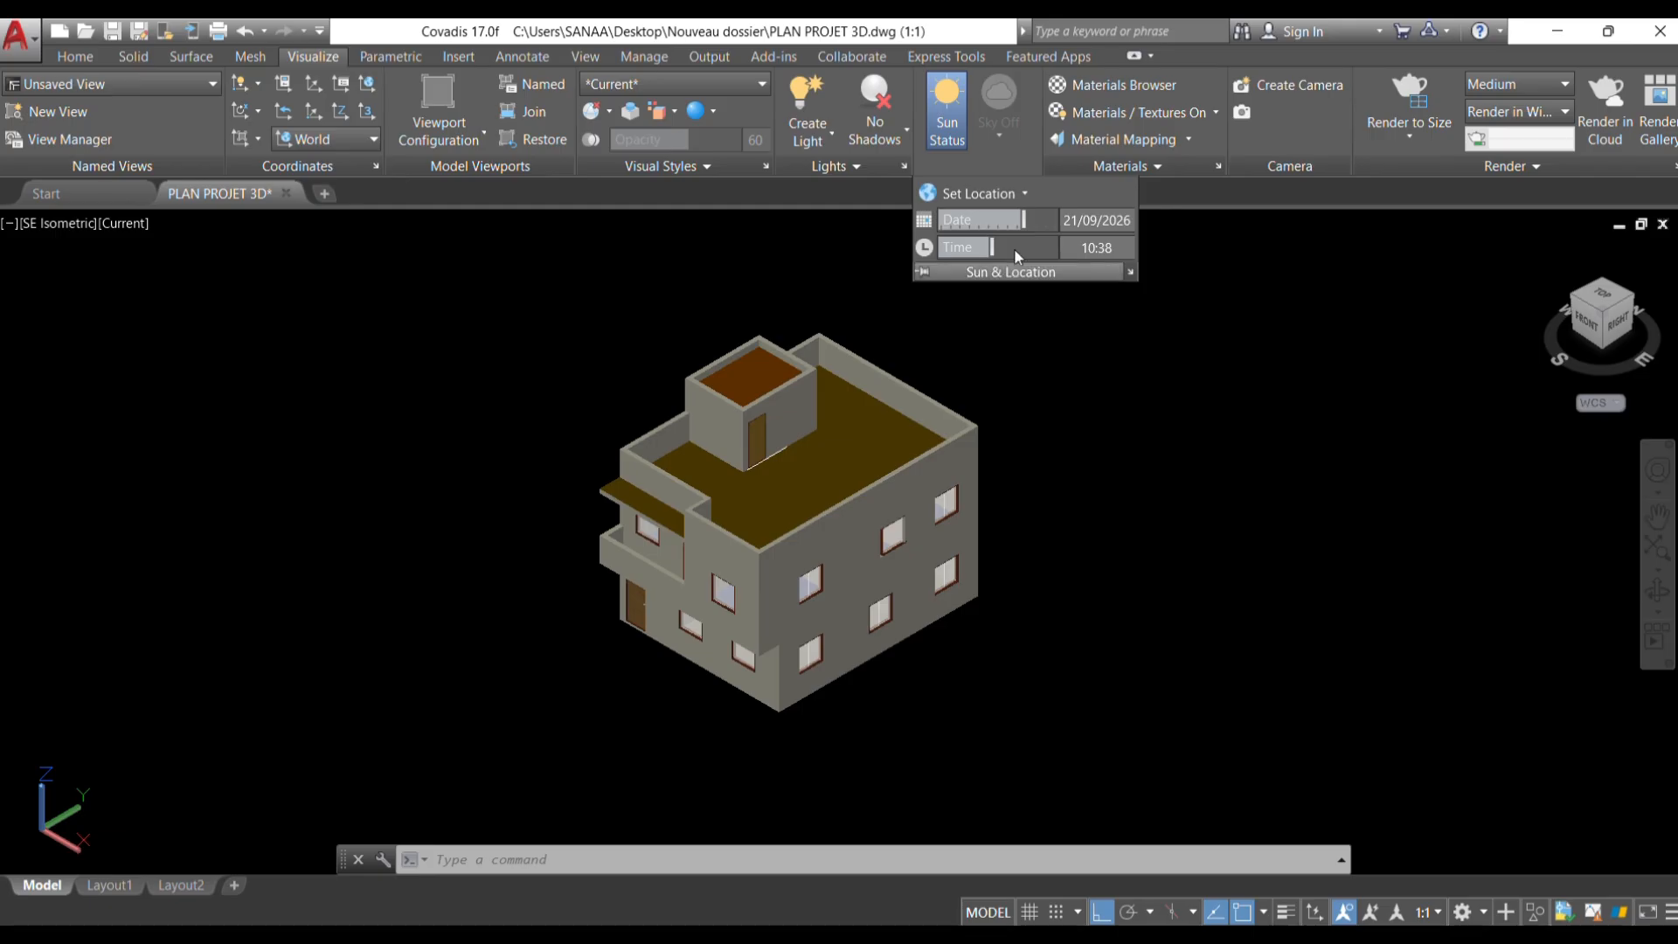
# Enable ground shadows and move the sun's time of day to early afternoon, about 12:54.
pyautogui.click(902, 121)
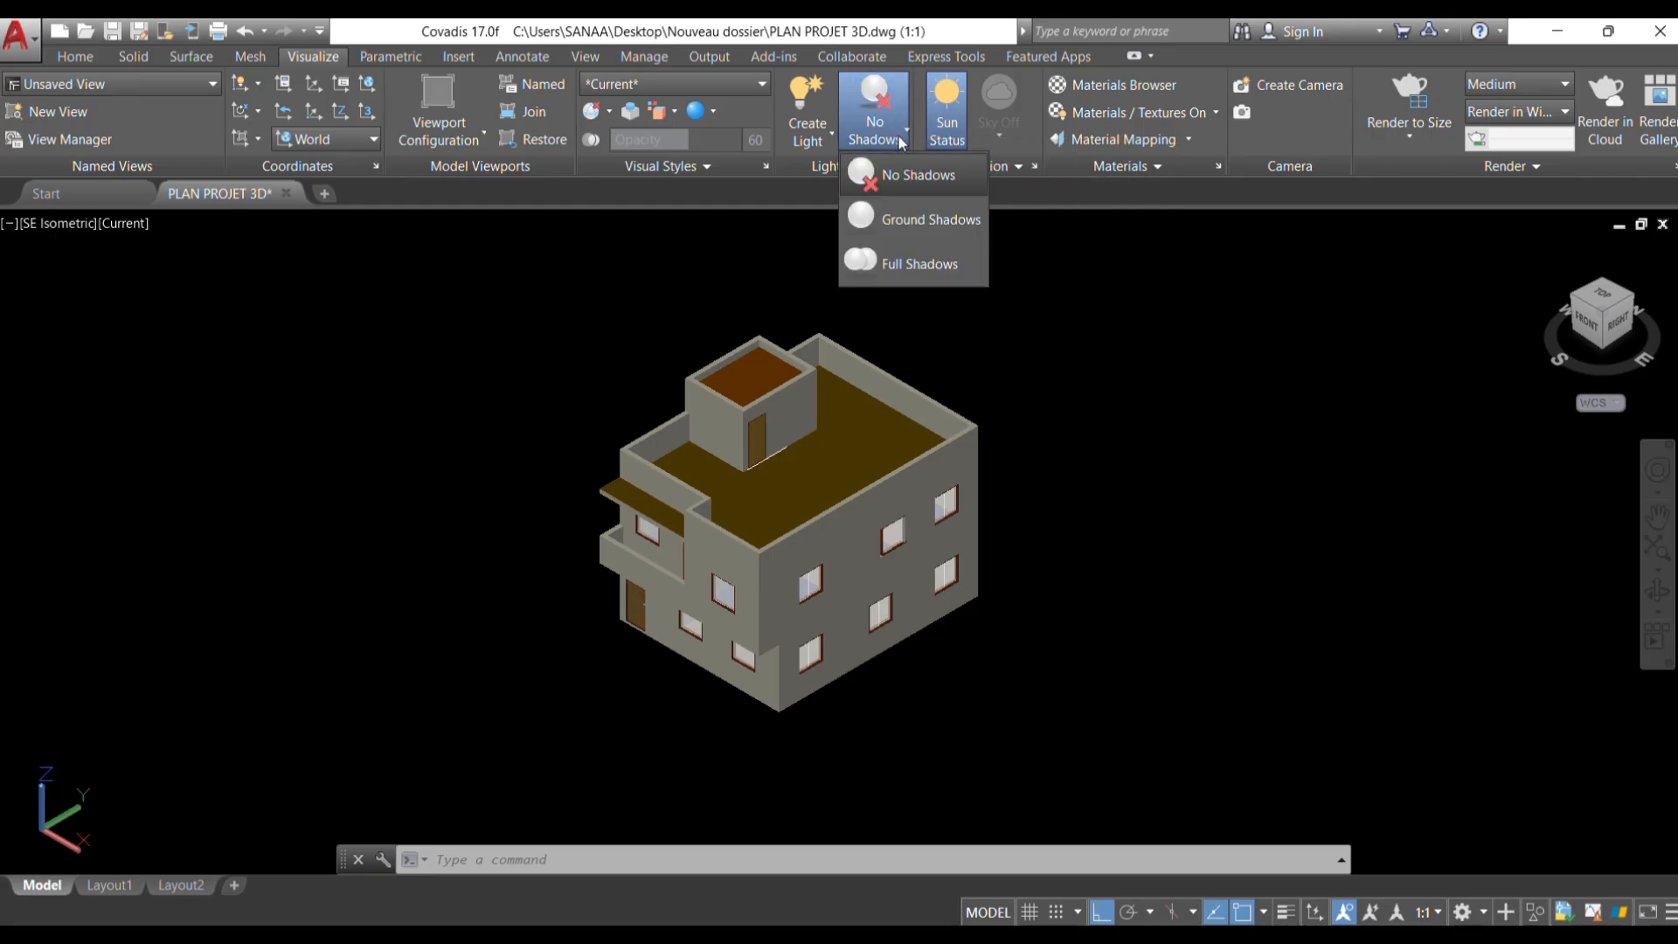
pyautogui.click(914, 225)
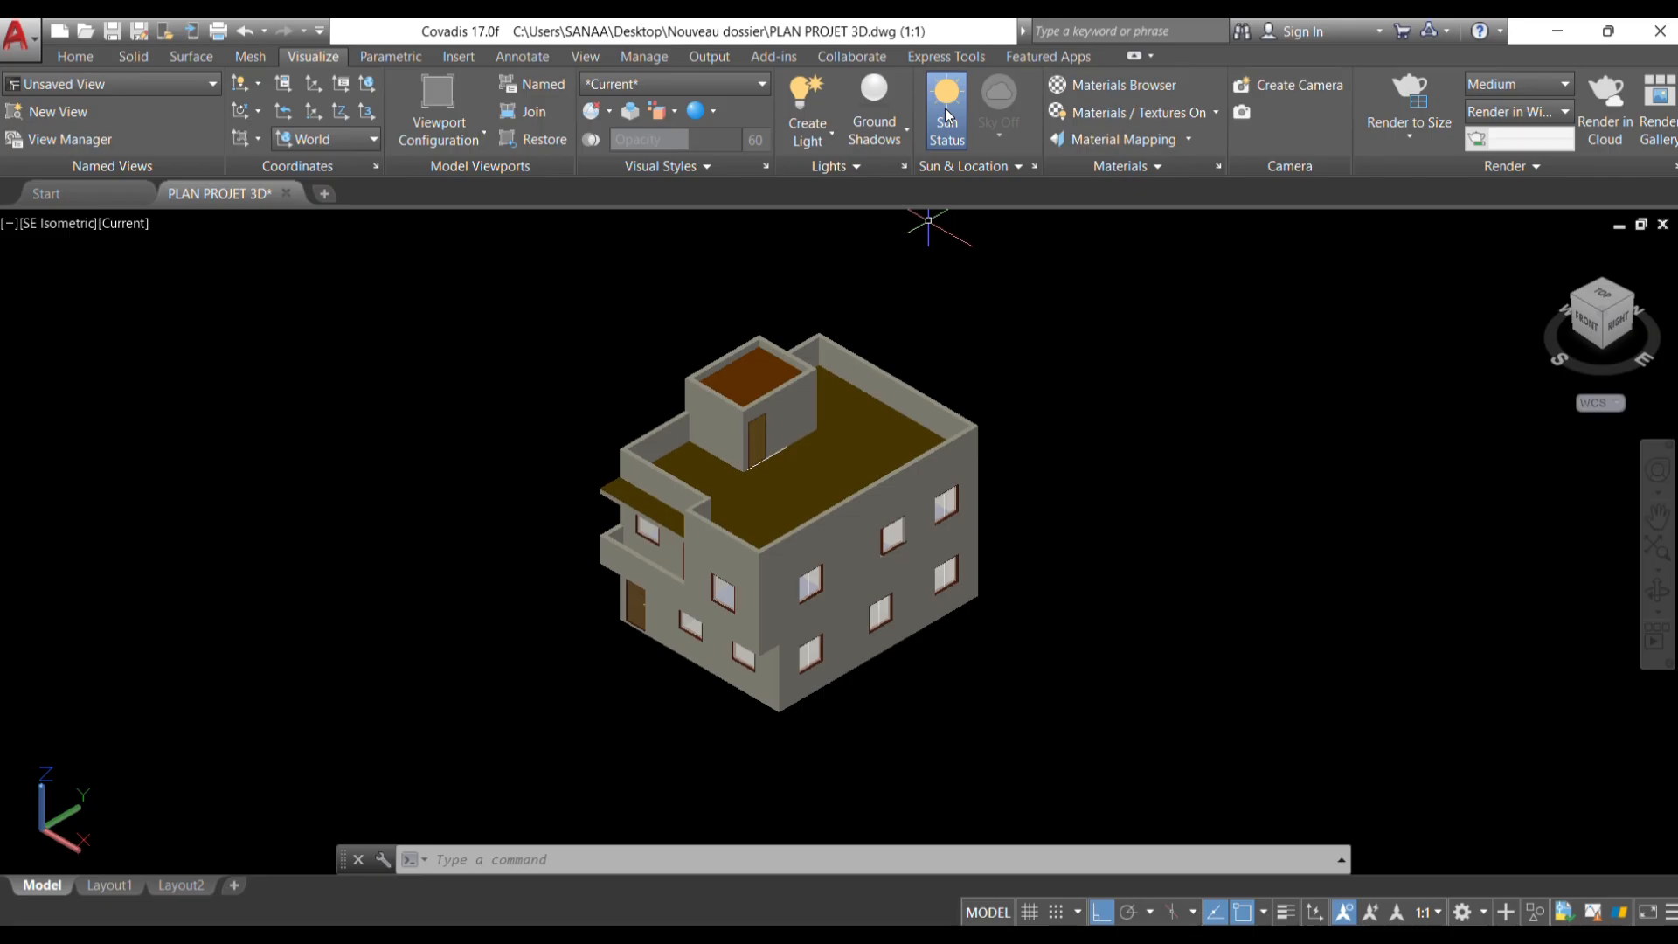
pyautogui.click(1013, 162)
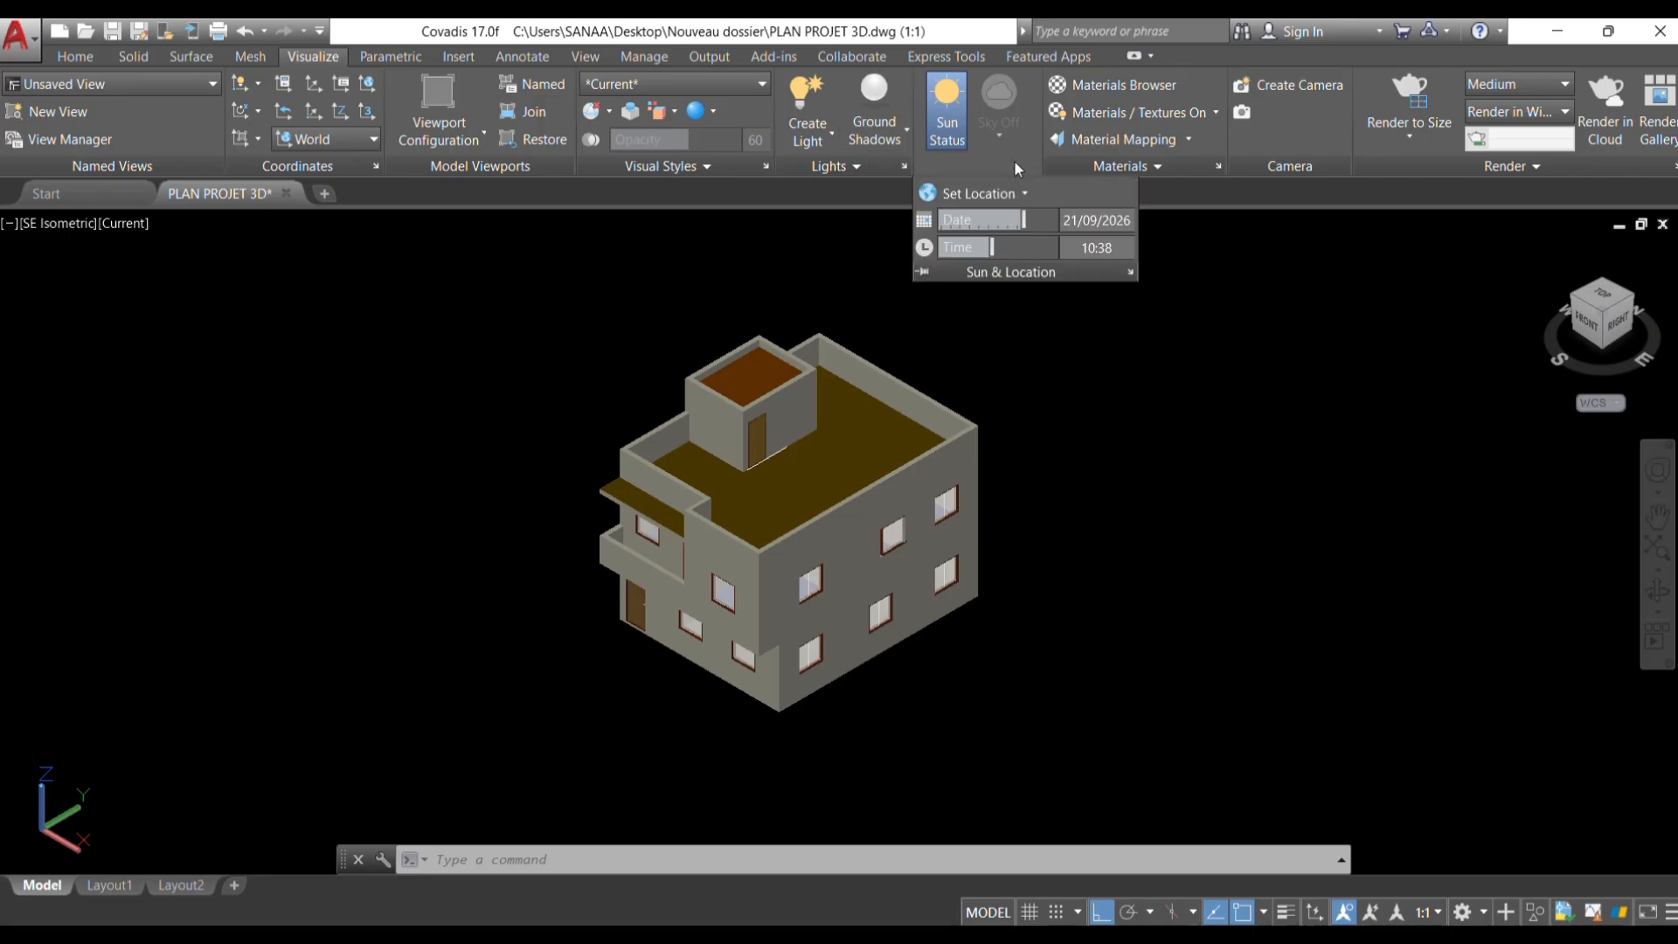
pyautogui.moveTo(991, 247); pyautogui.dragTo(1018, 249)
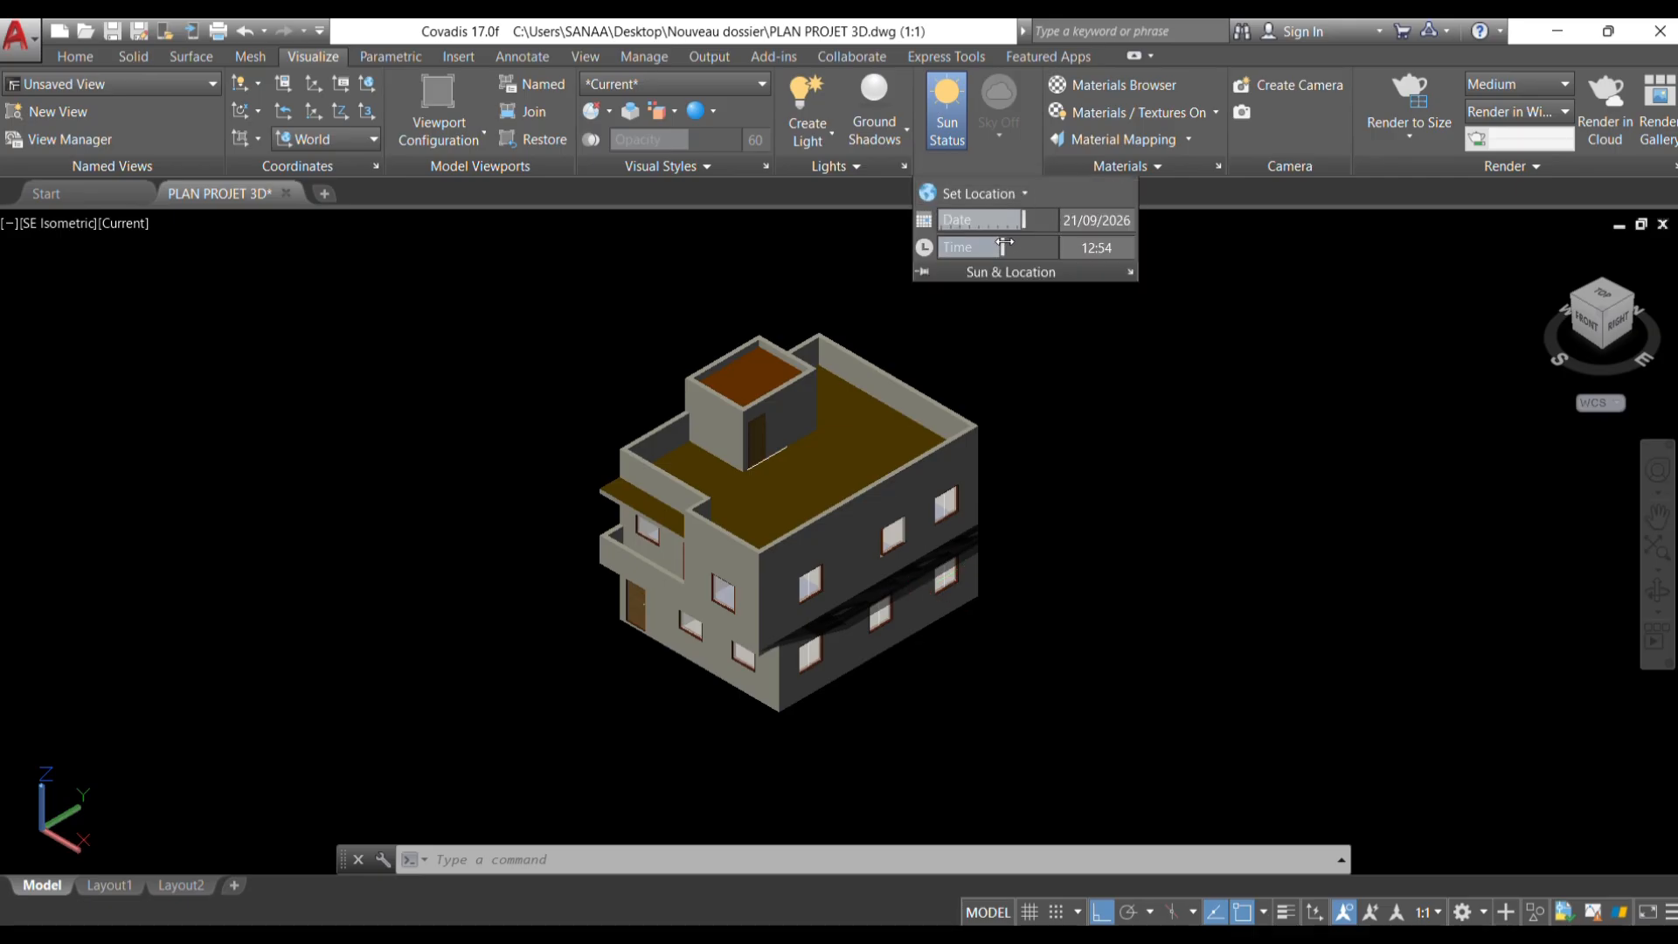
pyautogui.moveTo(1005, 245); pyautogui.dragTo(1024, 246)
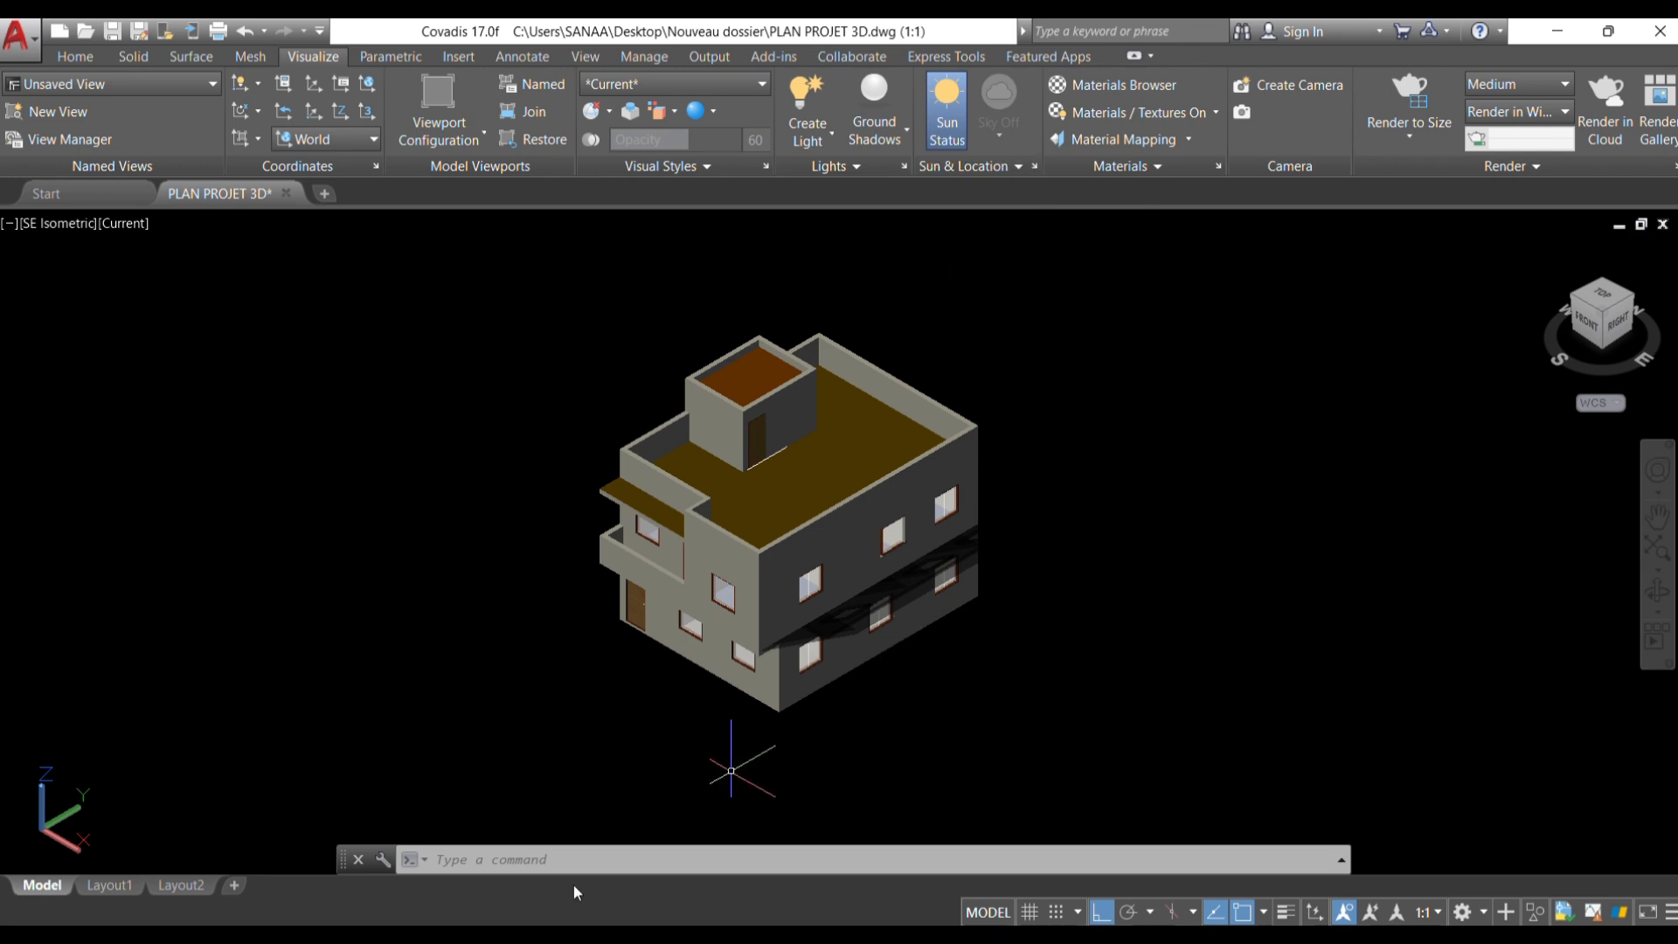
# Render the current isometric view of the building with the RENDER command and inspect the rendered image up close.
pyautogui.click(554, 856)
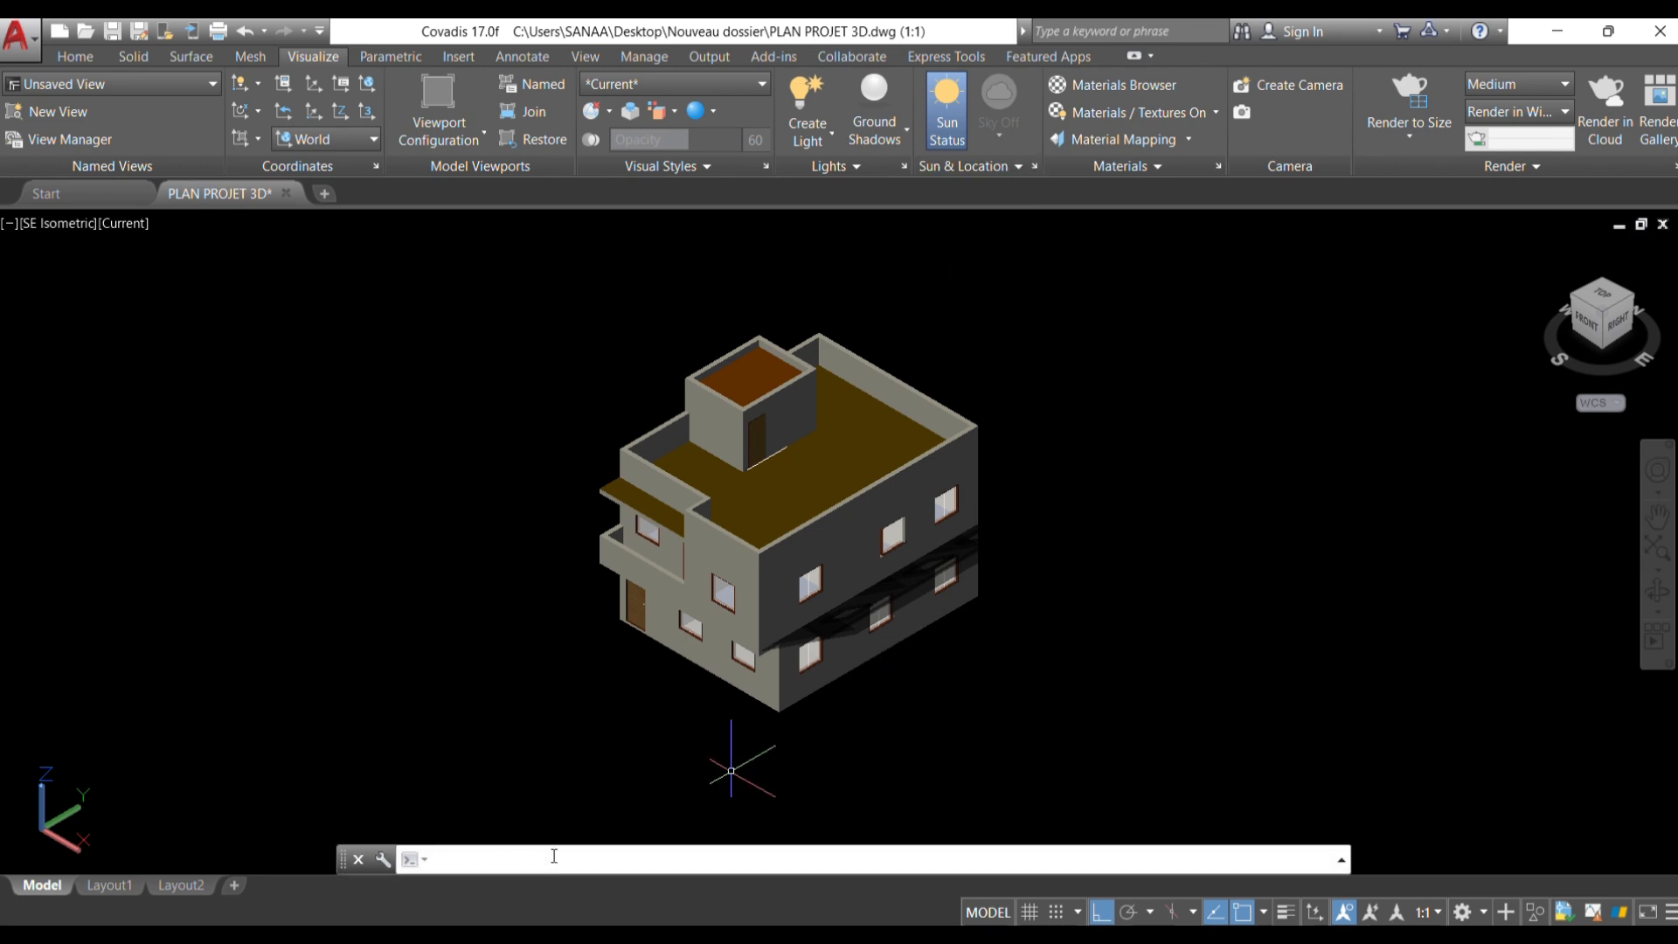
pyautogui.write('RENDU')
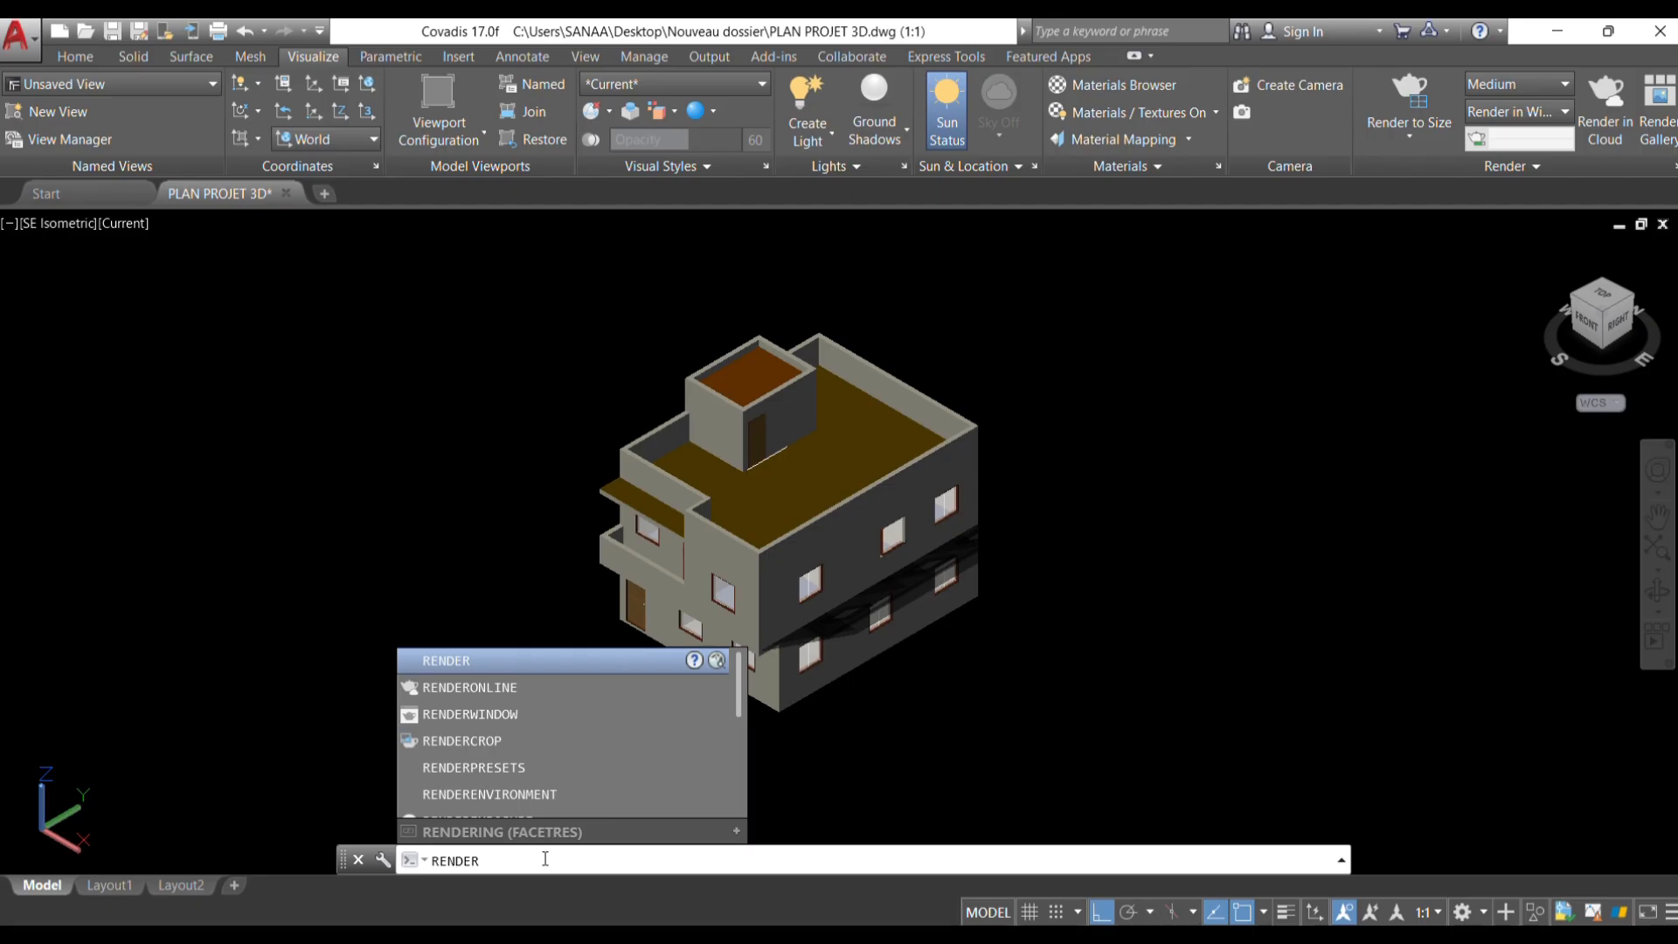
pyautogui.press('Return')
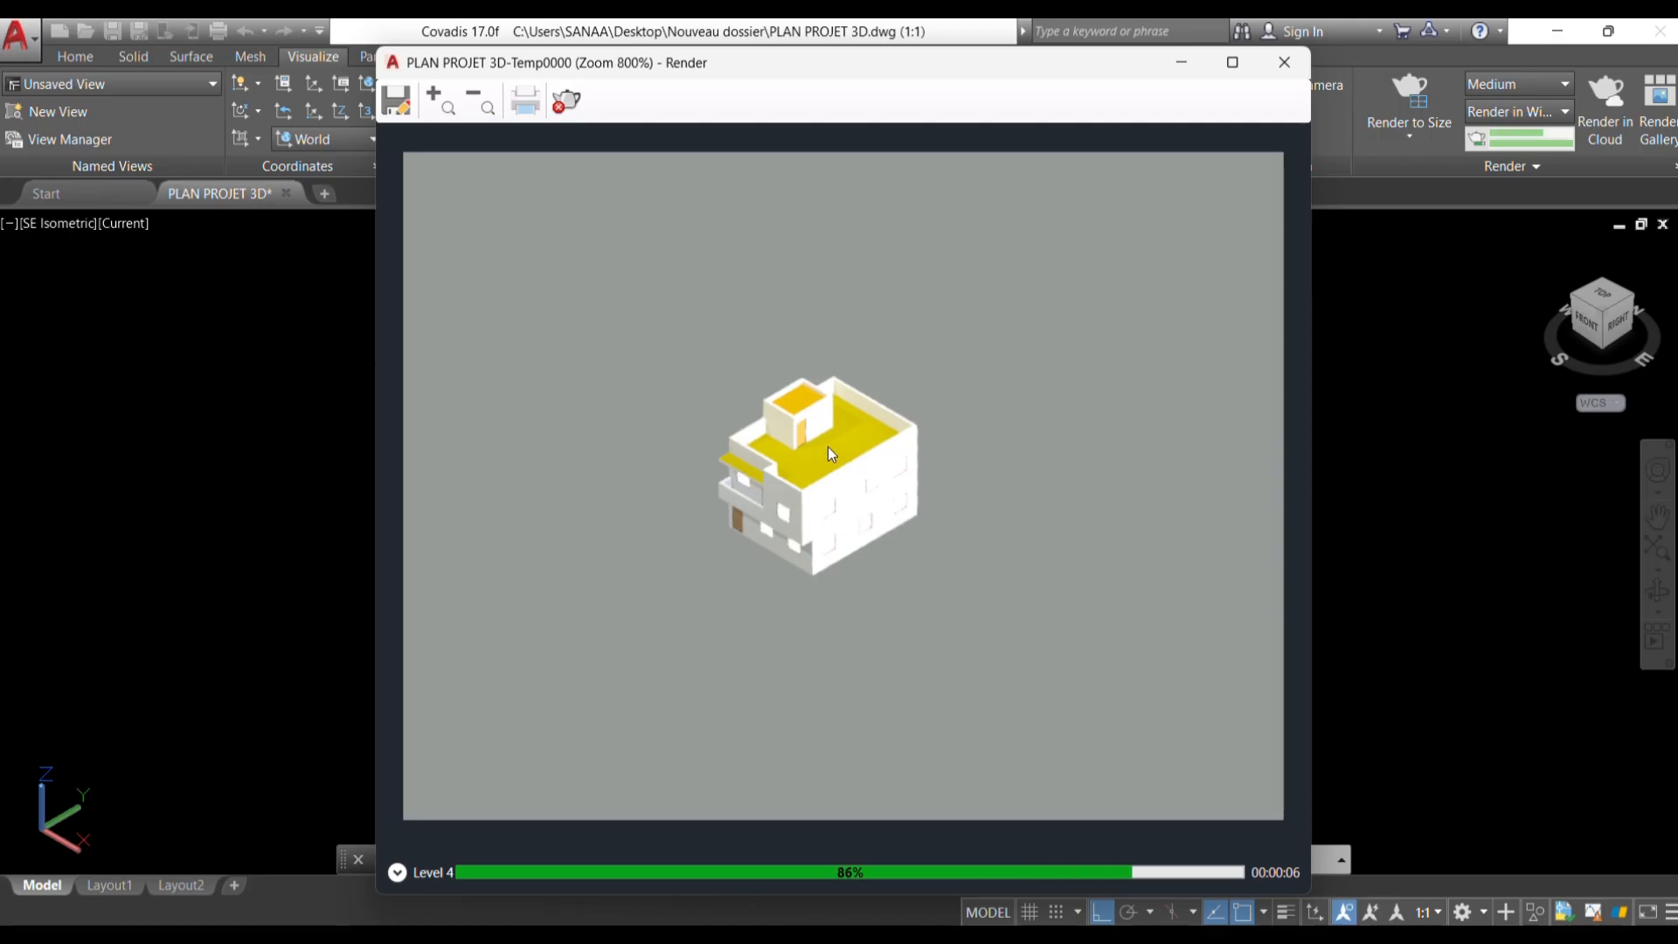
pyautogui.scroll(-2, 829, 447)
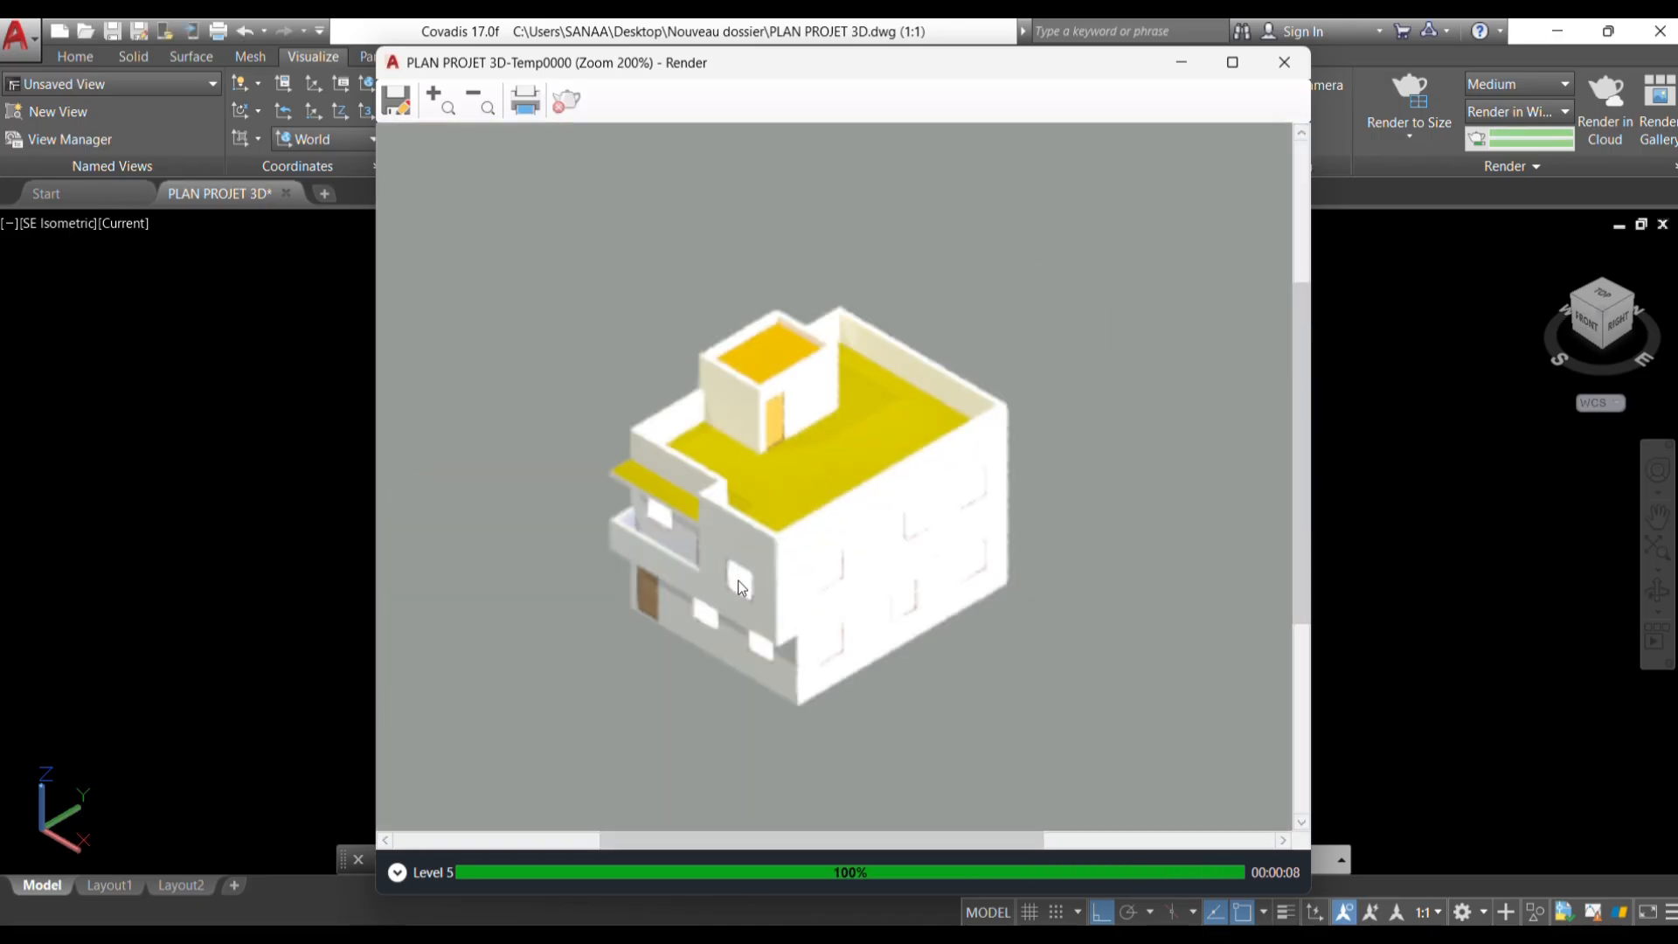
pyautogui.scroll(1, 760, 551)
pyautogui.scroll(-1, 762, 549)
# Save the render to the desktop as PNG file PH 10 with 32-bit colour at 150 dots per inch, and view the saved image.
pyautogui.click(395, 102)
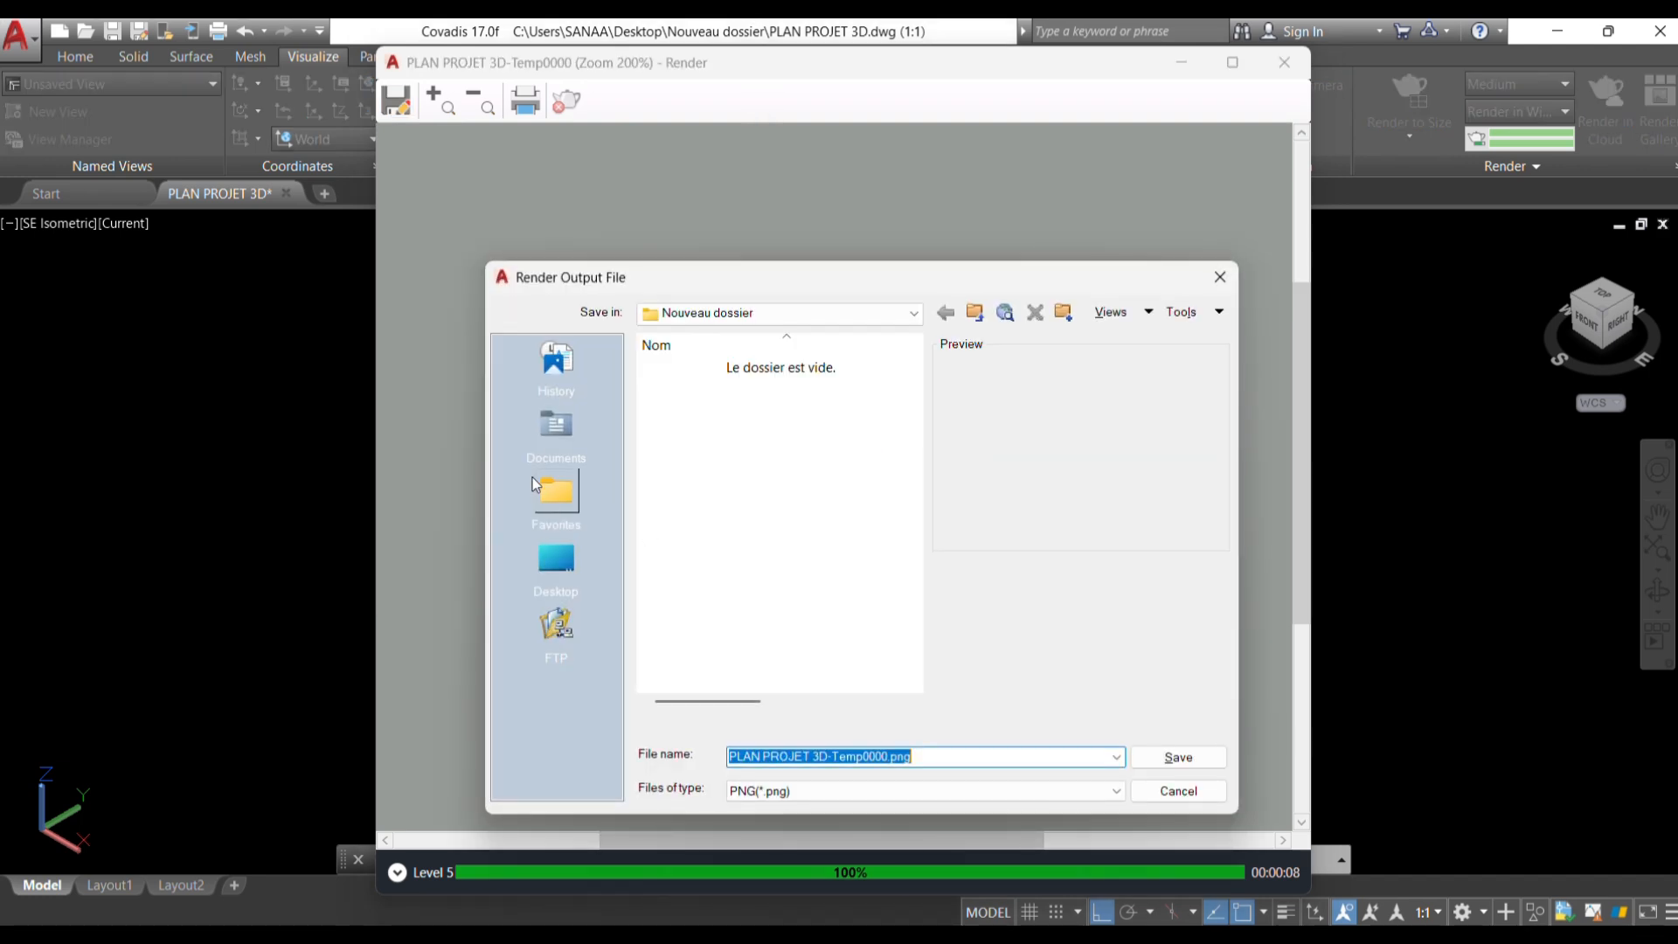
pyautogui.click(548, 568)
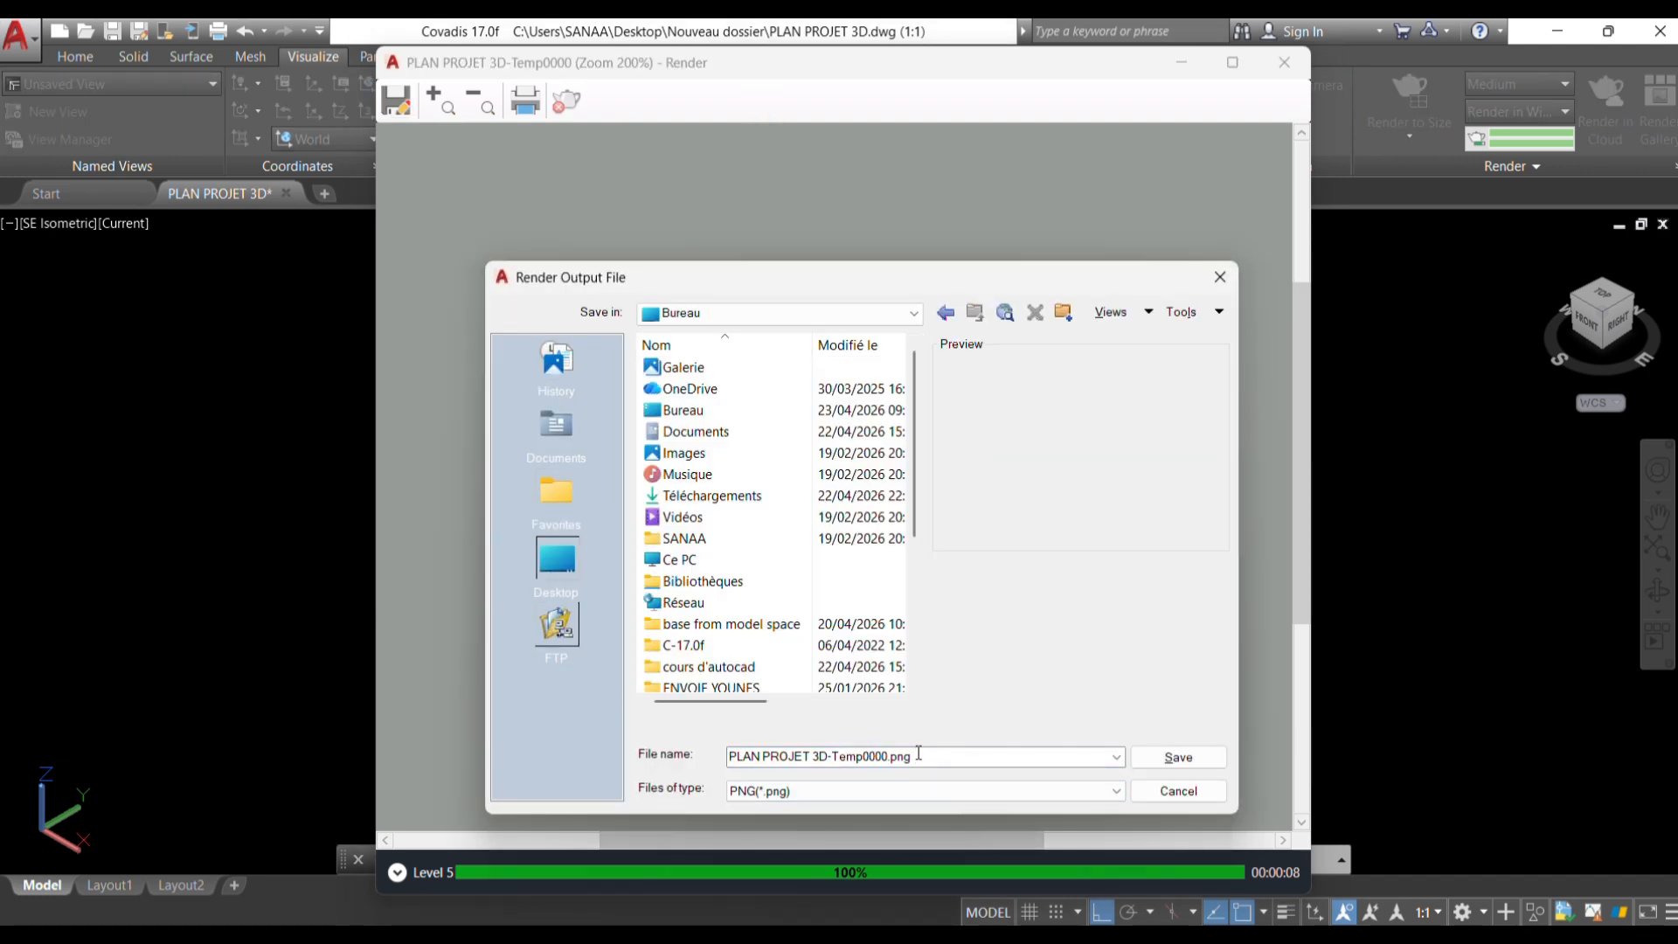
pyautogui.write('PH 10')
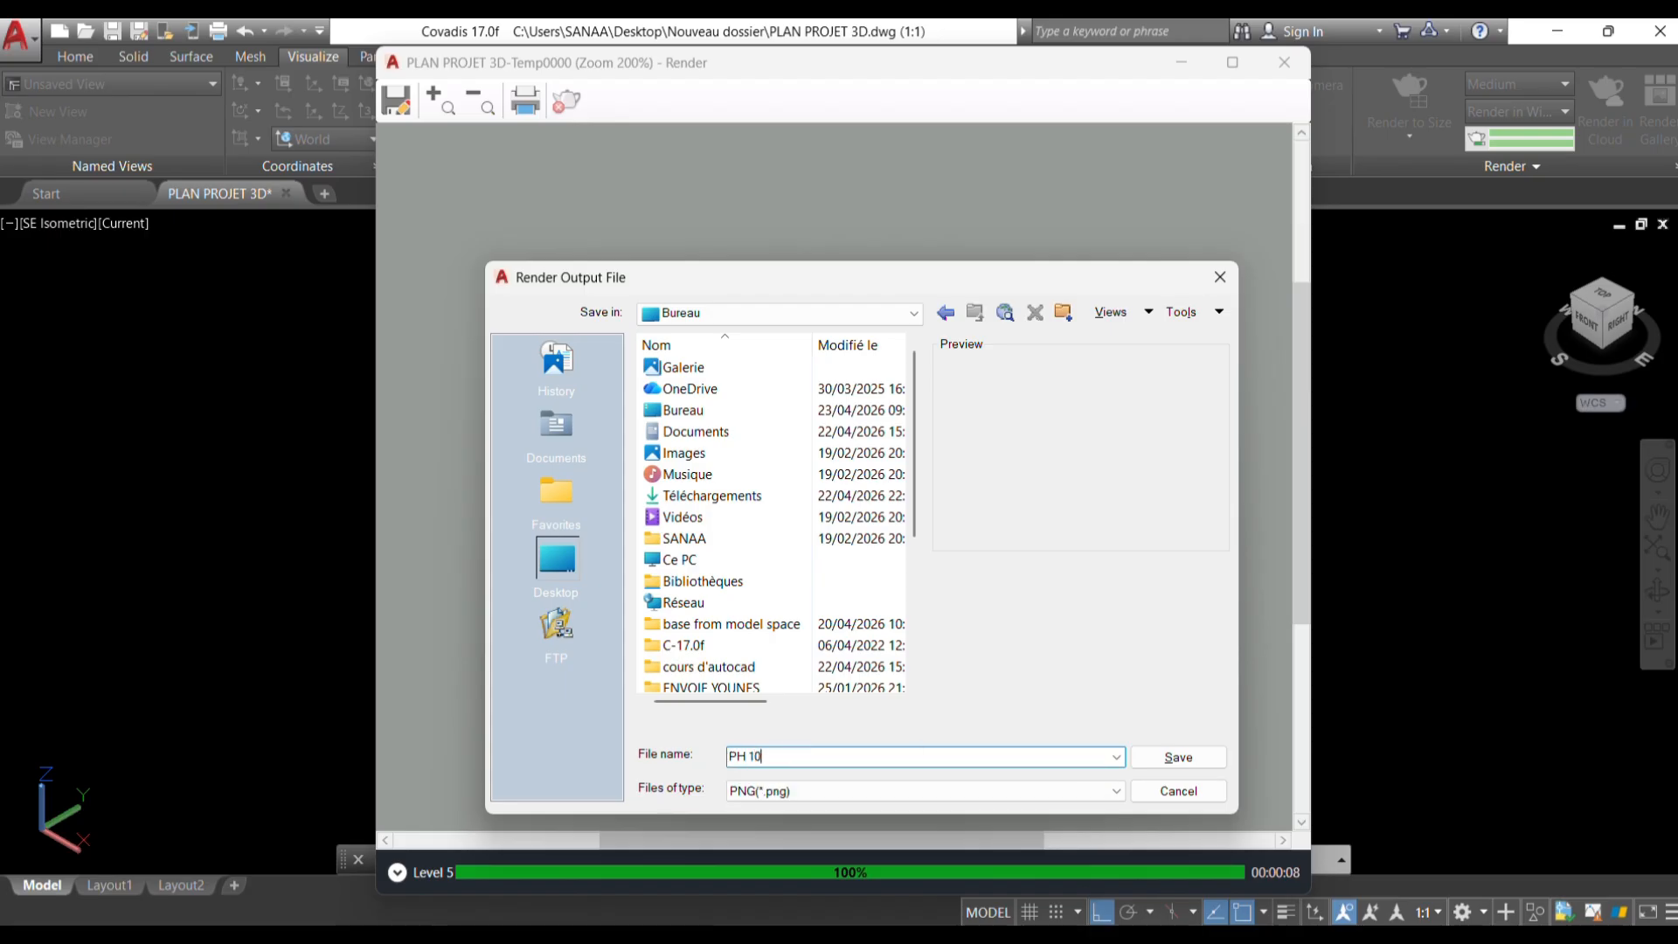
pyautogui.click(1189, 764)
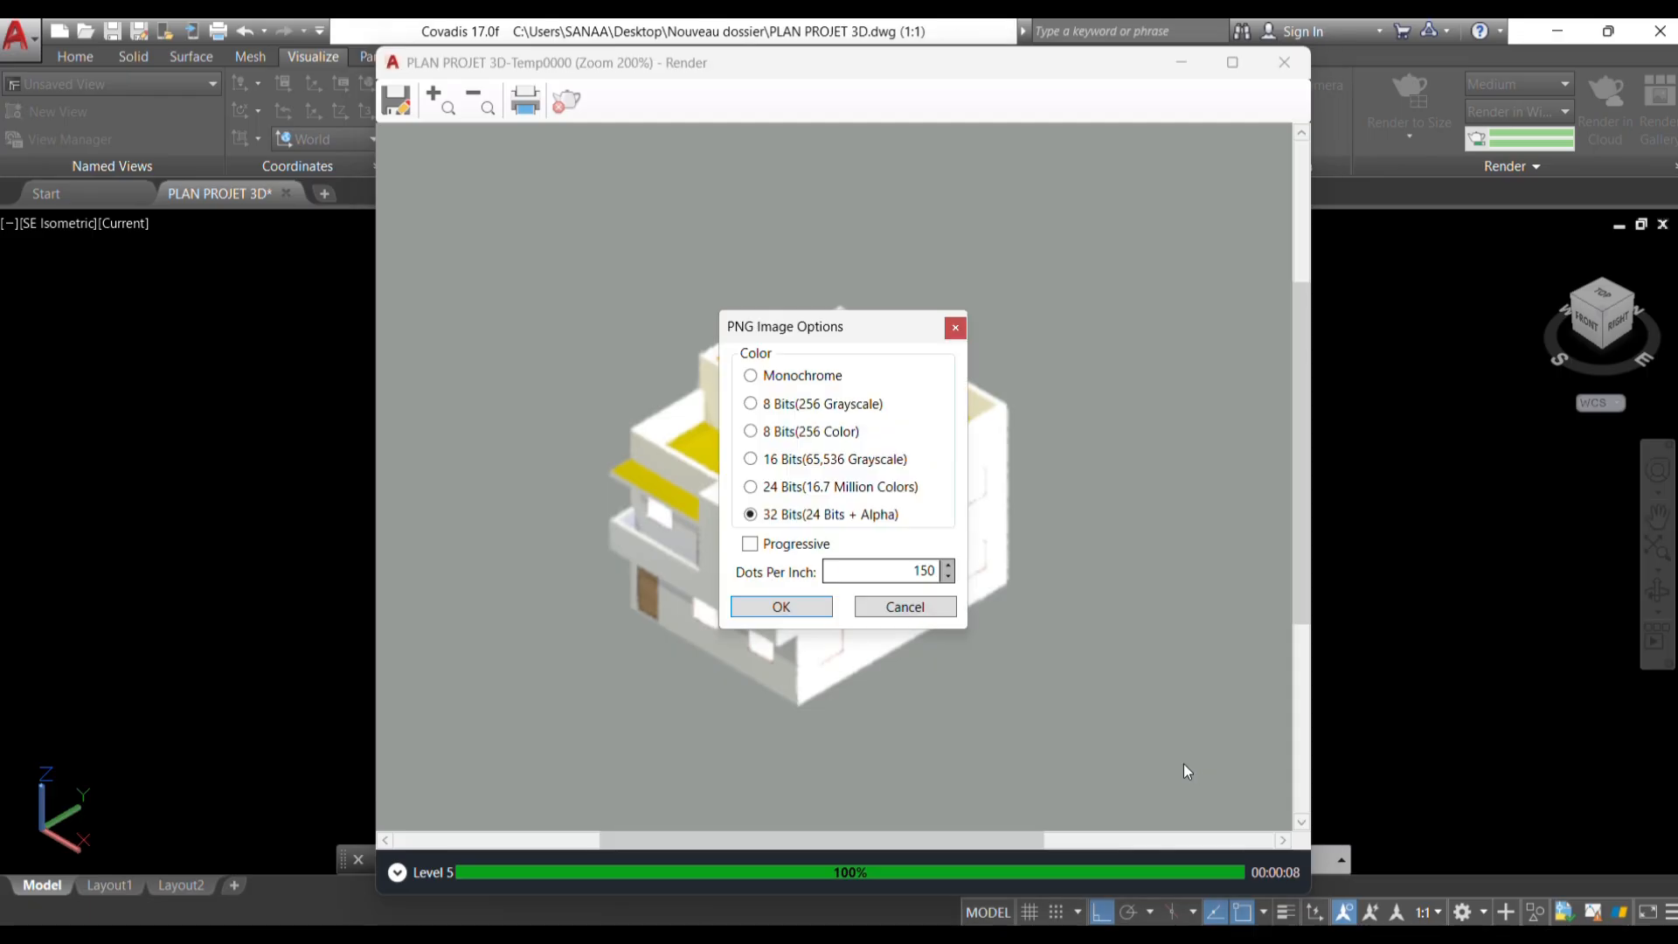
pyautogui.click(750, 611)
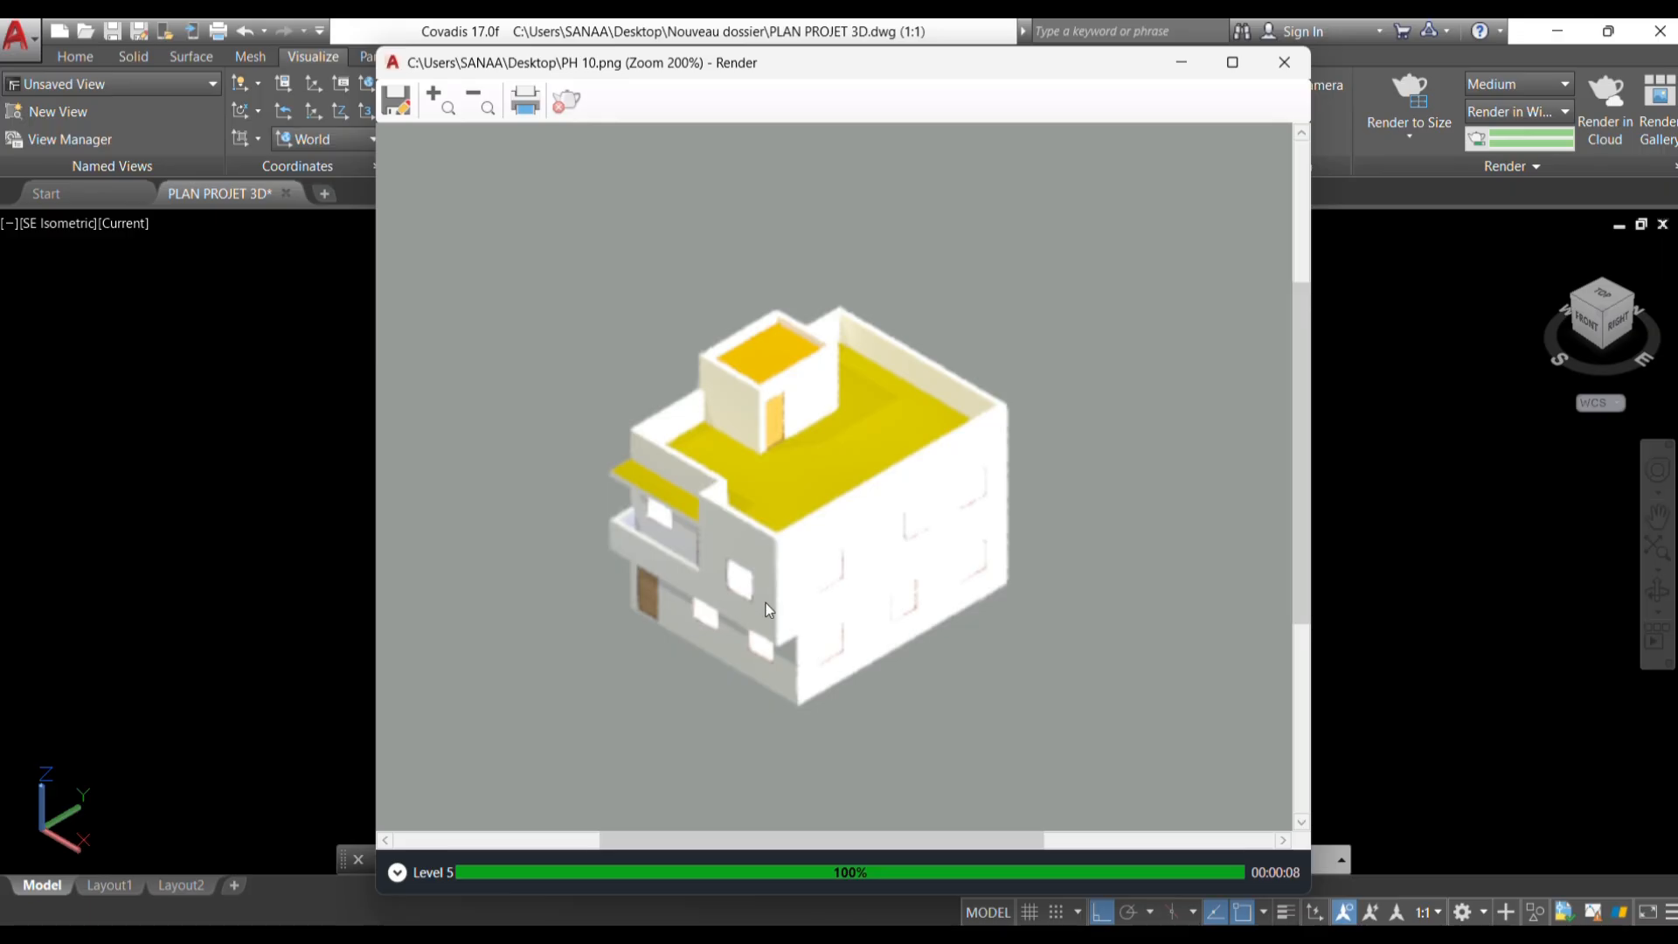
pyautogui.click(1284, 64)
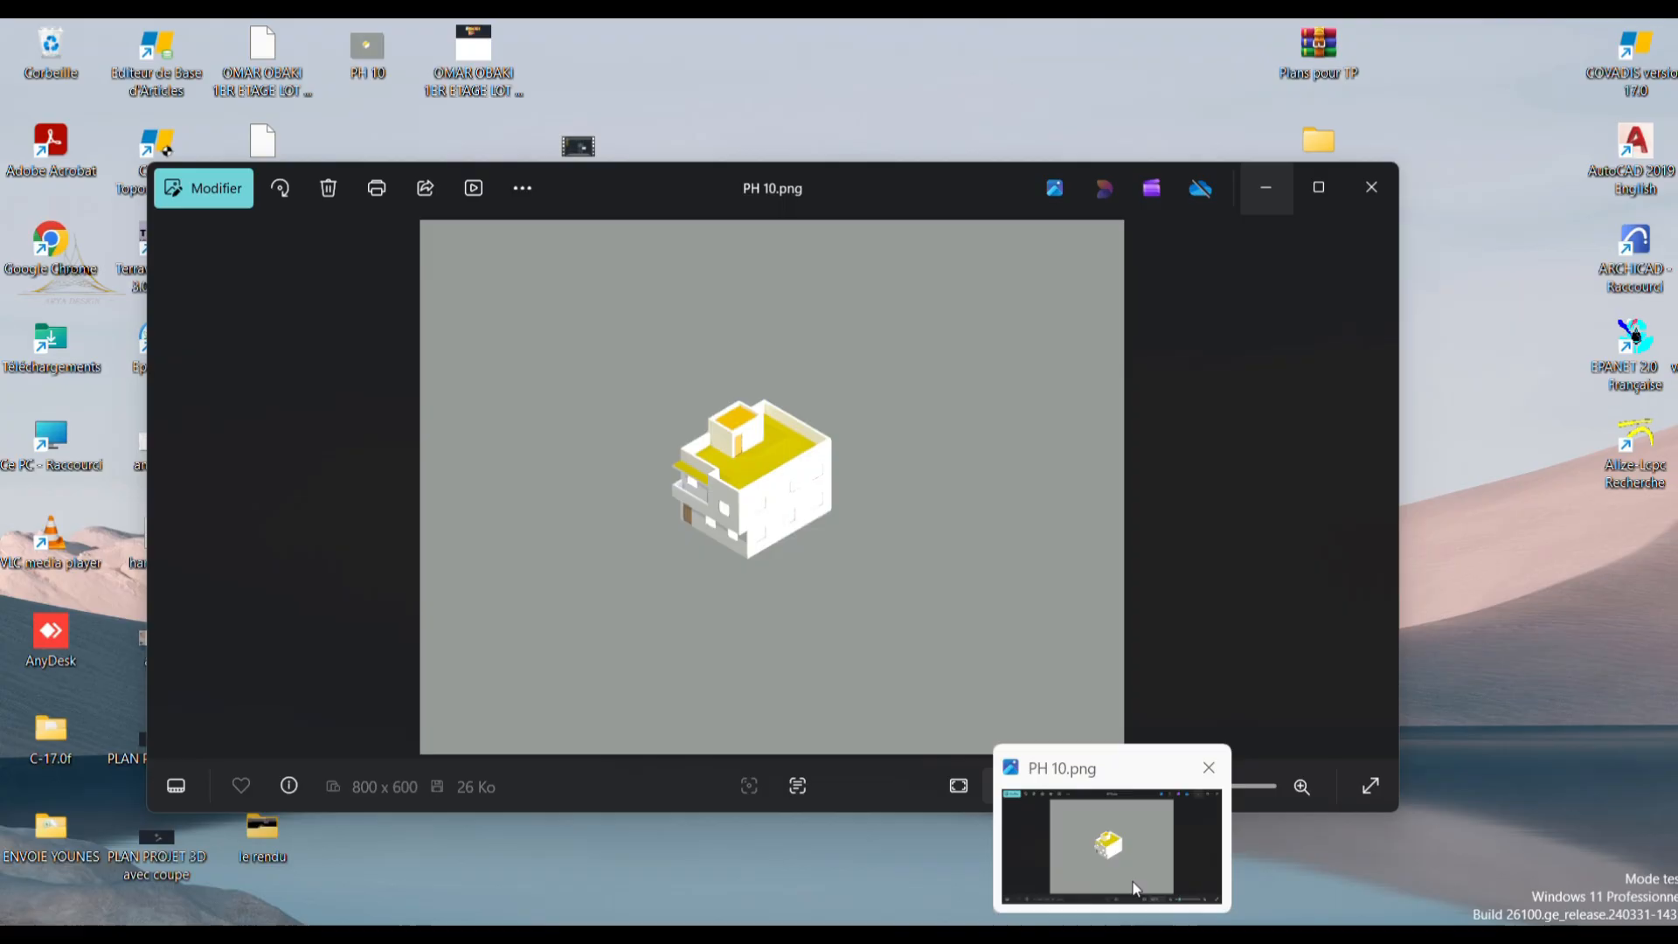
pyautogui.click(1112, 844)
# Turn off the sun and place a point light beside the upper balcony window under the canopy, keeping its default options.
pyautogui.scroll(4, 741, 476)
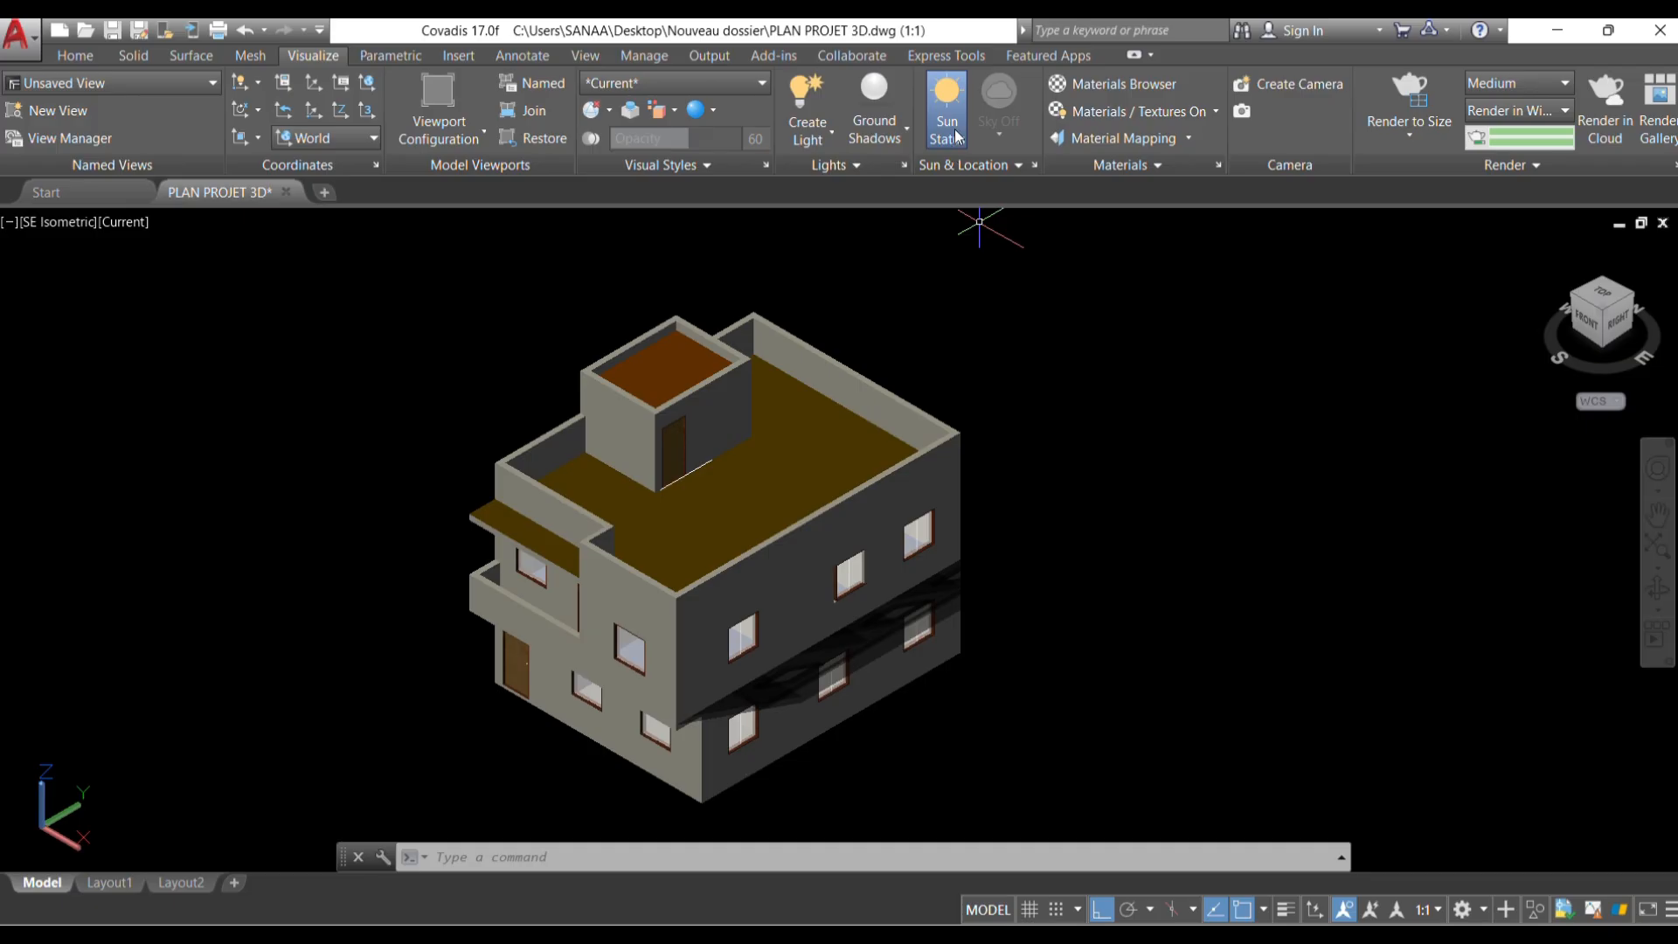
pyautogui.click(951, 127)
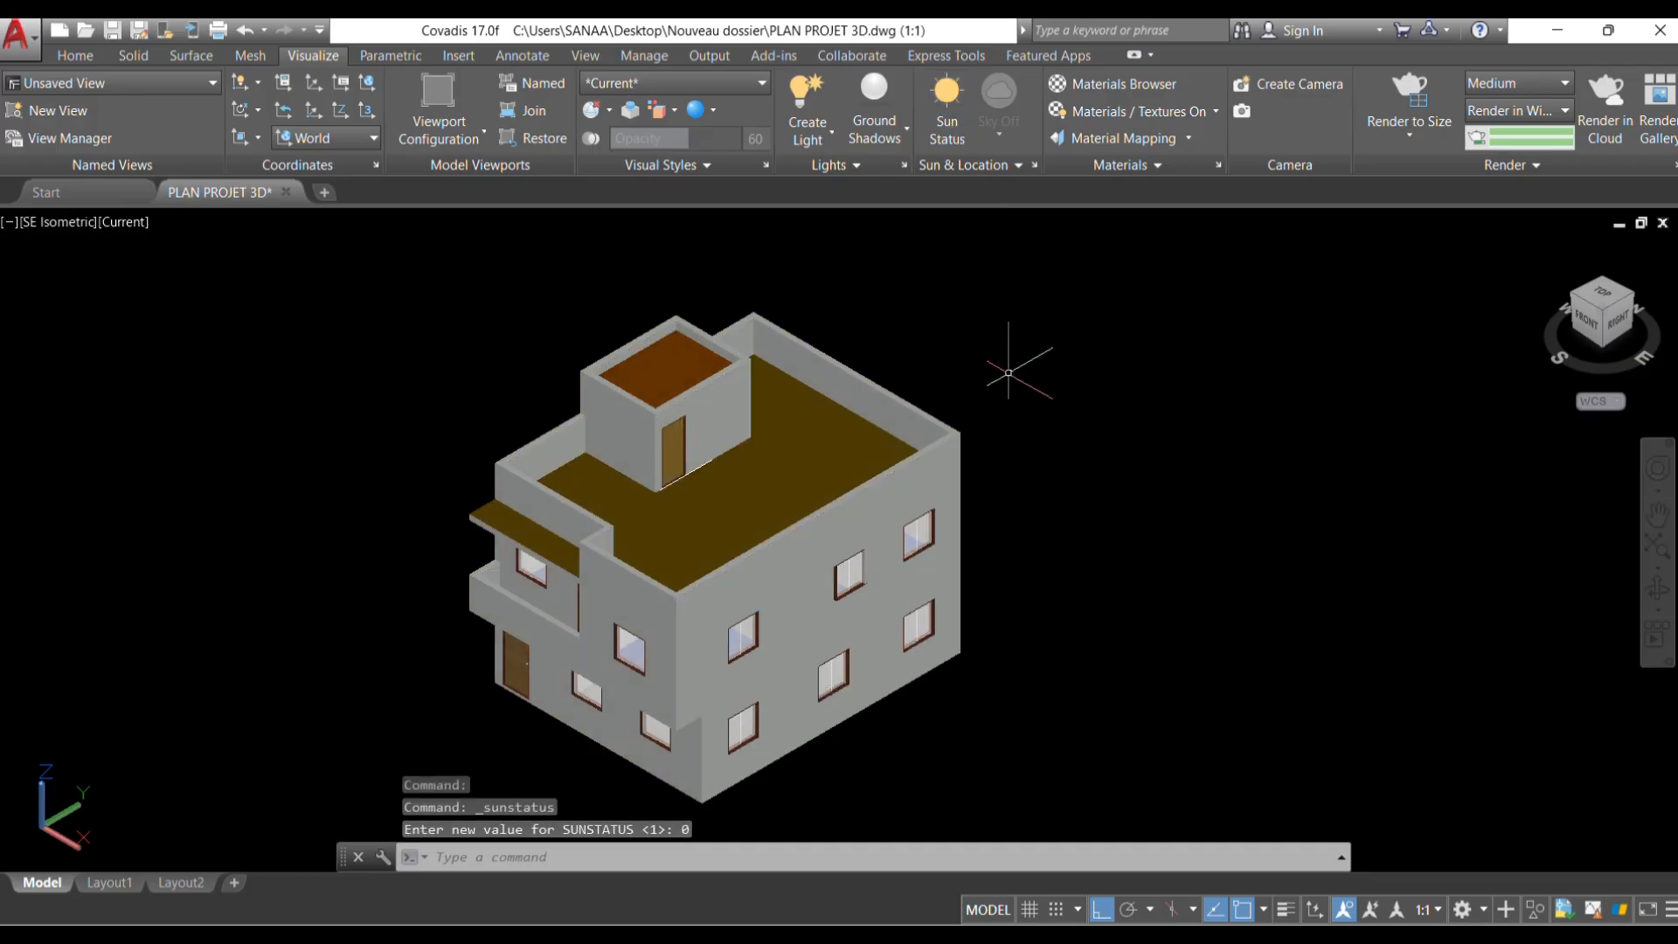
pyautogui.click(826, 135)
pyautogui.click(841, 172)
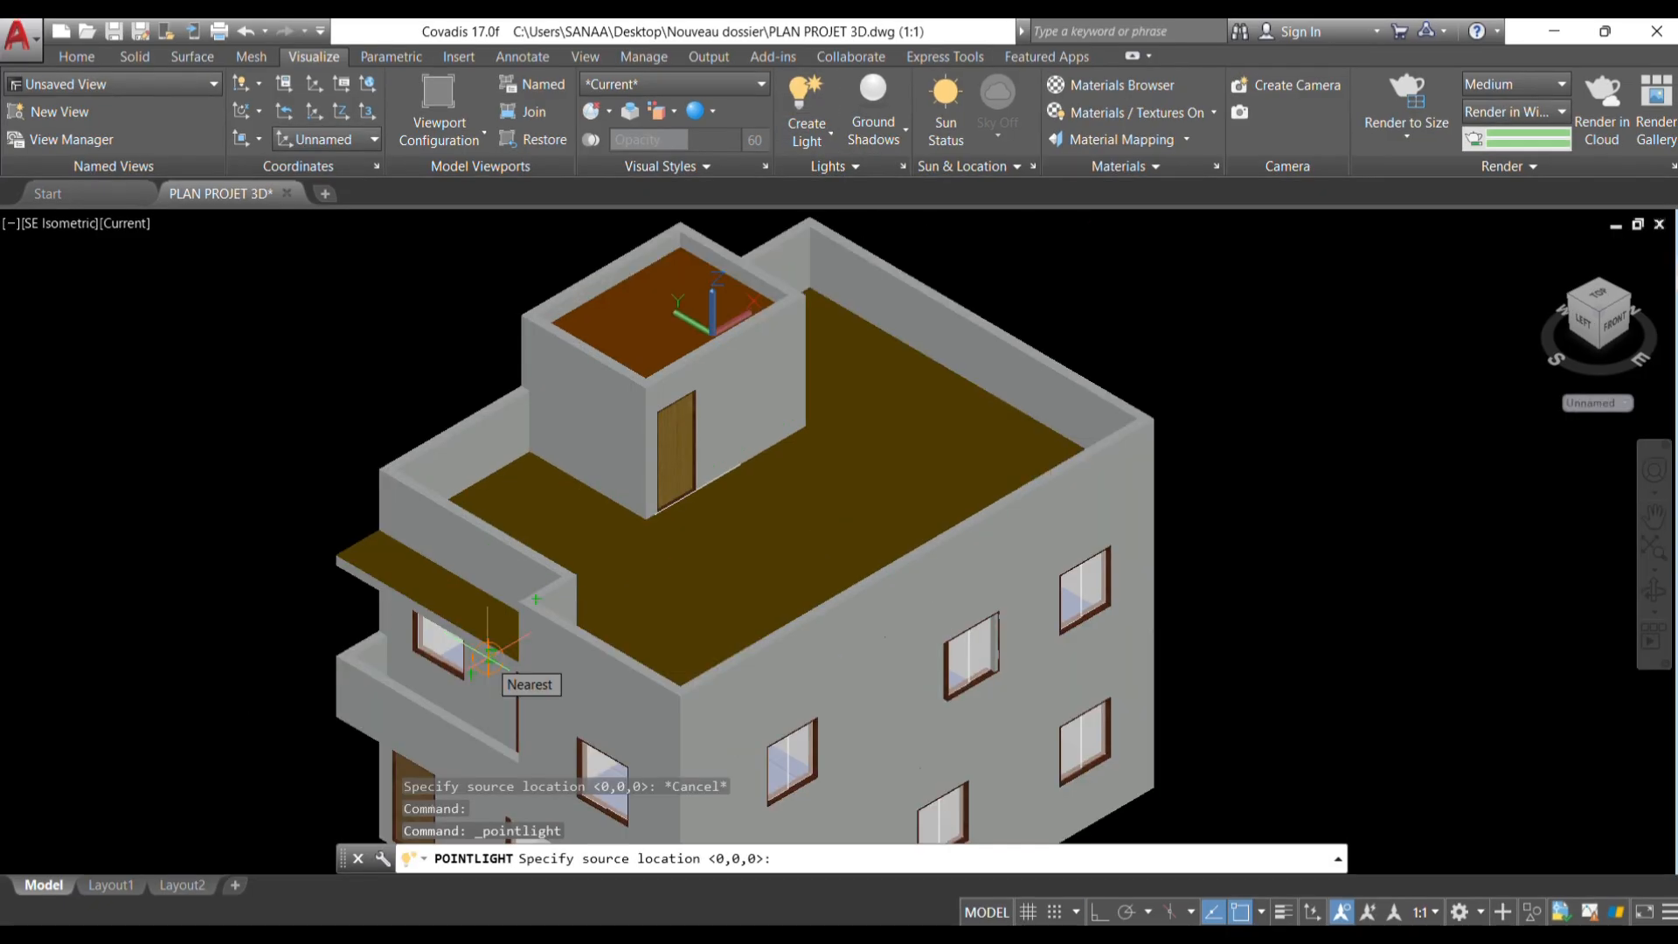
pyautogui.click(488, 651)
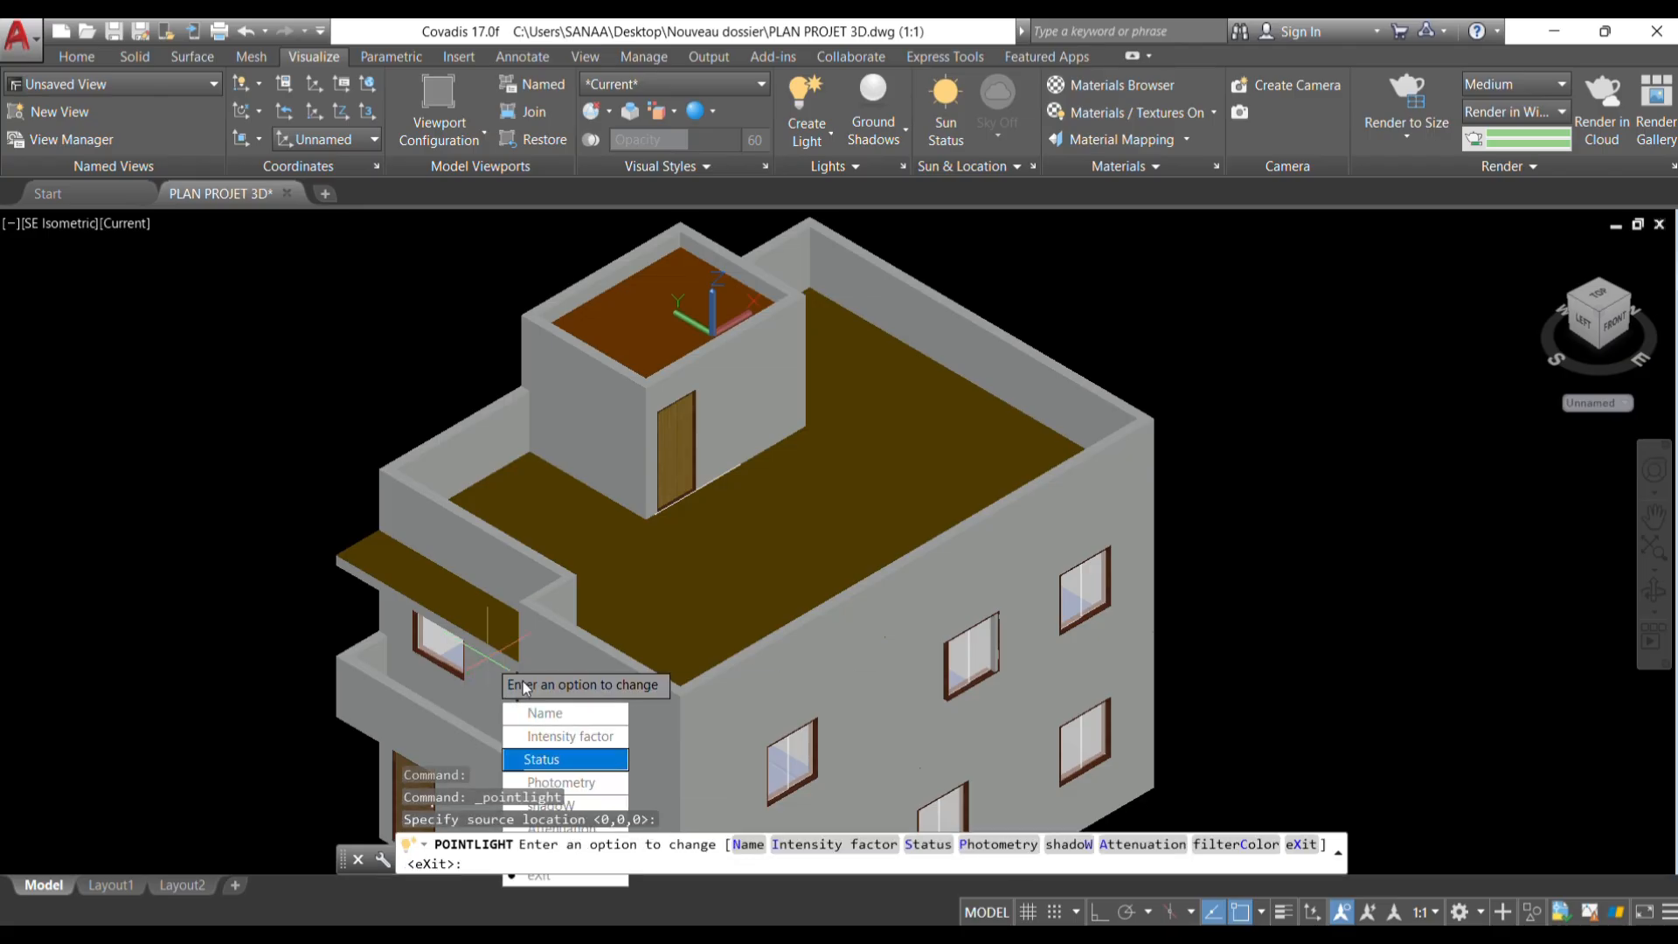
pyautogui.press('Return')
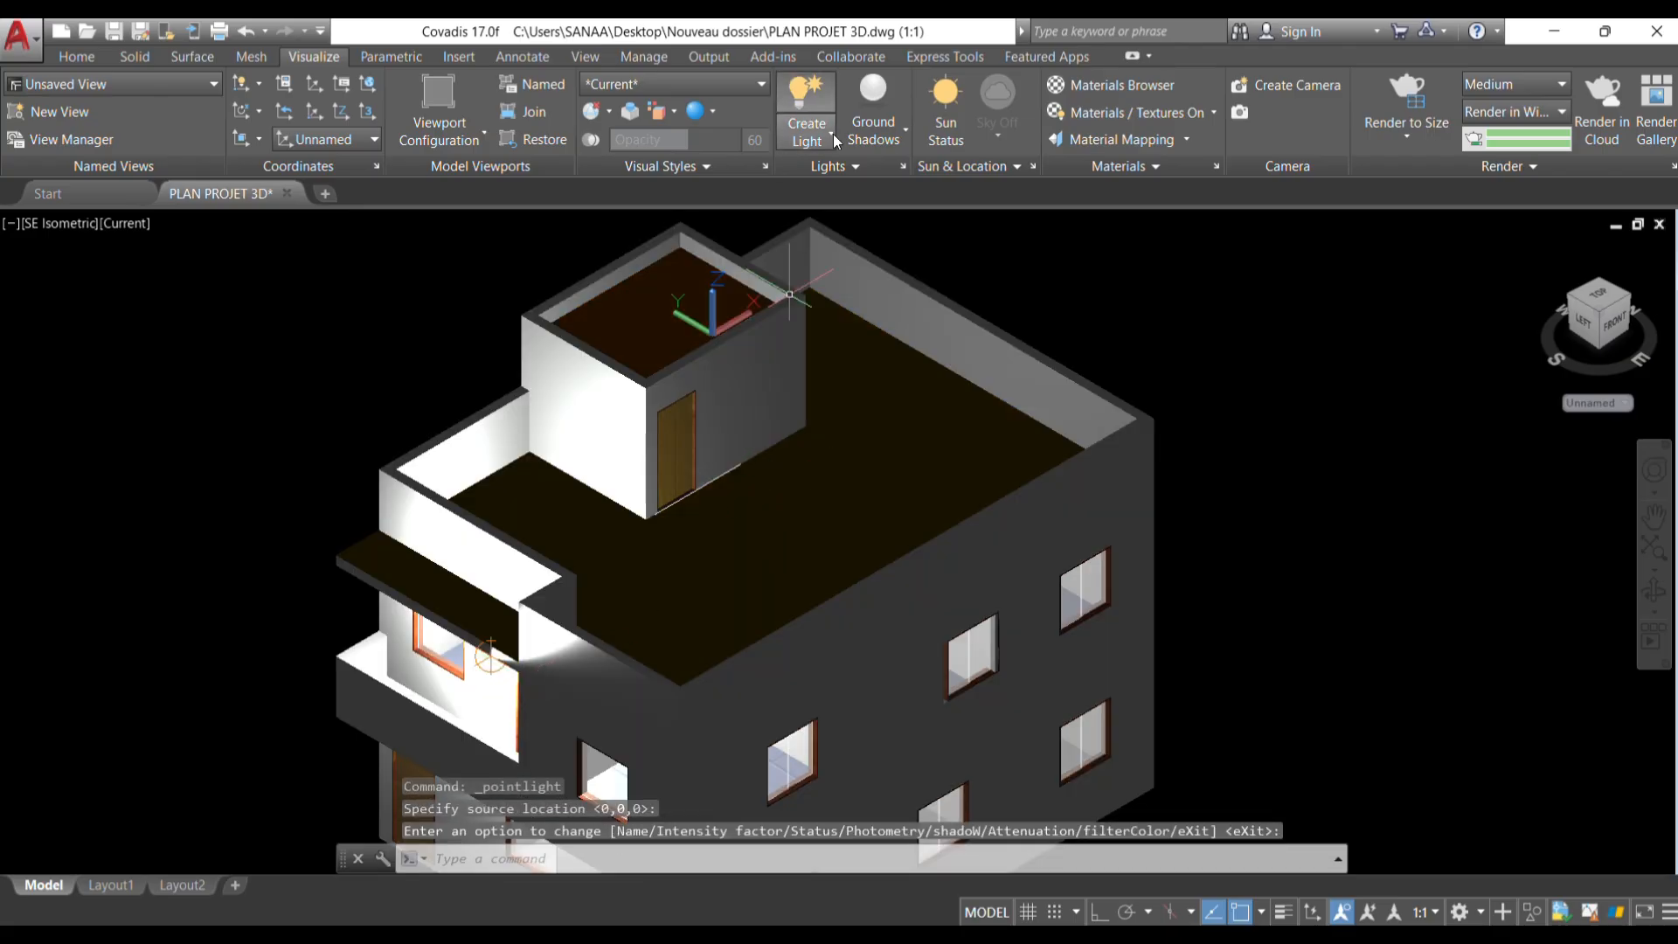
# Place a point light over the roof terrace beside the stair block's rear corner, keeping its default options.
pyautogui.scroll(-2, 758, 395)
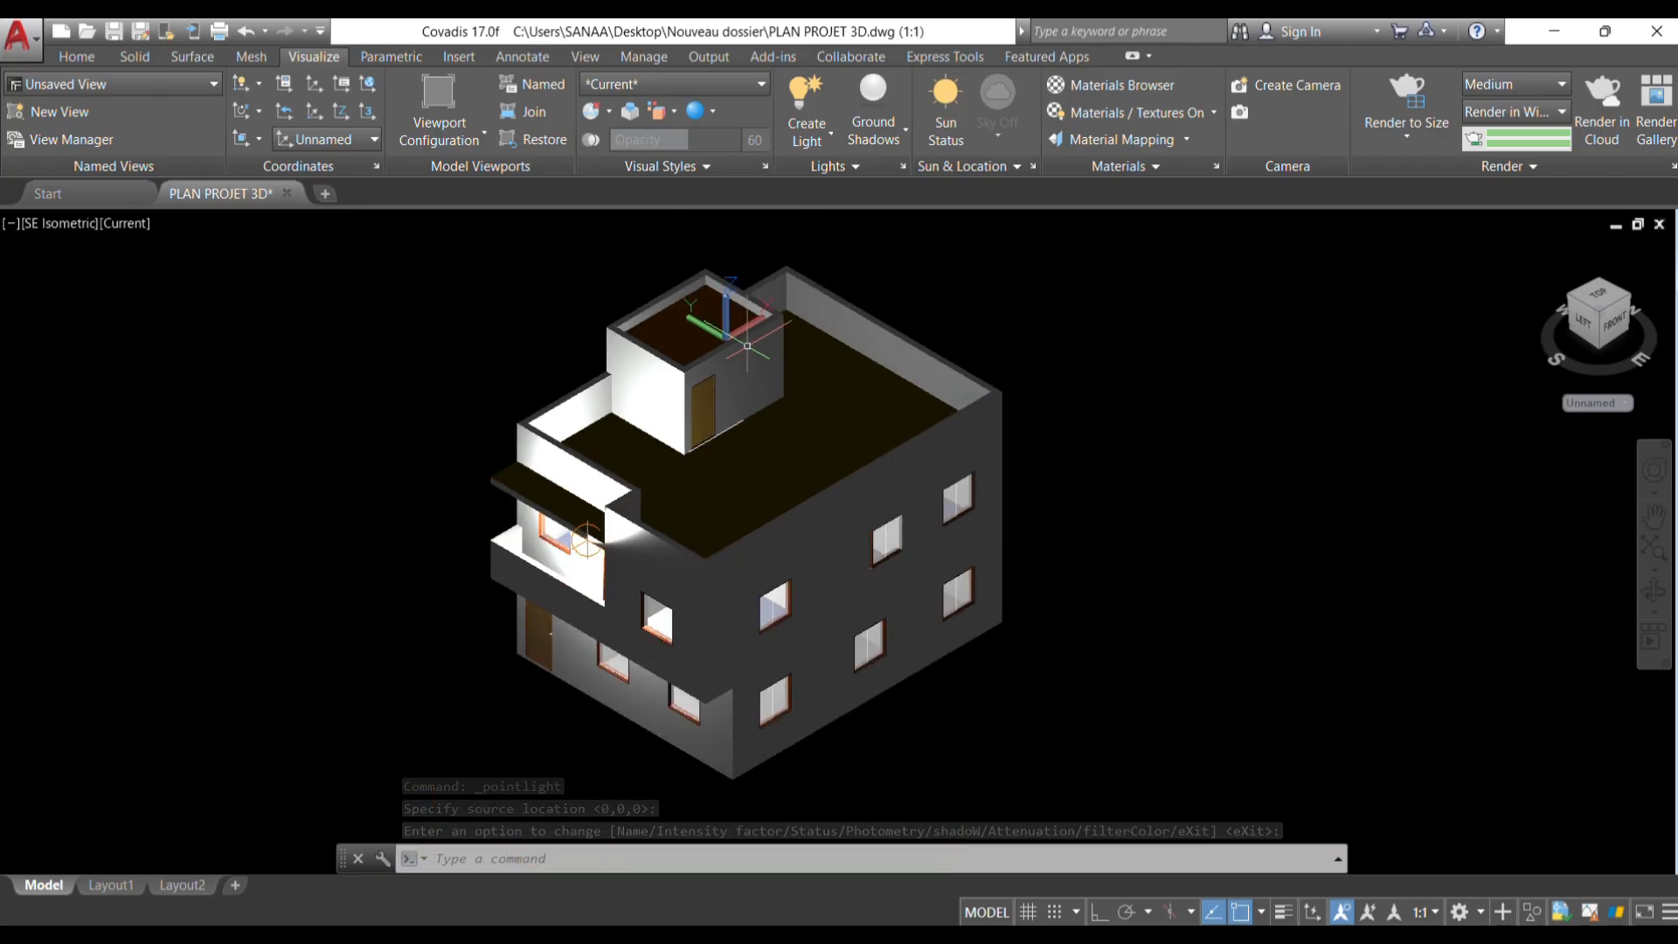
pyautogui.click(827, 131)
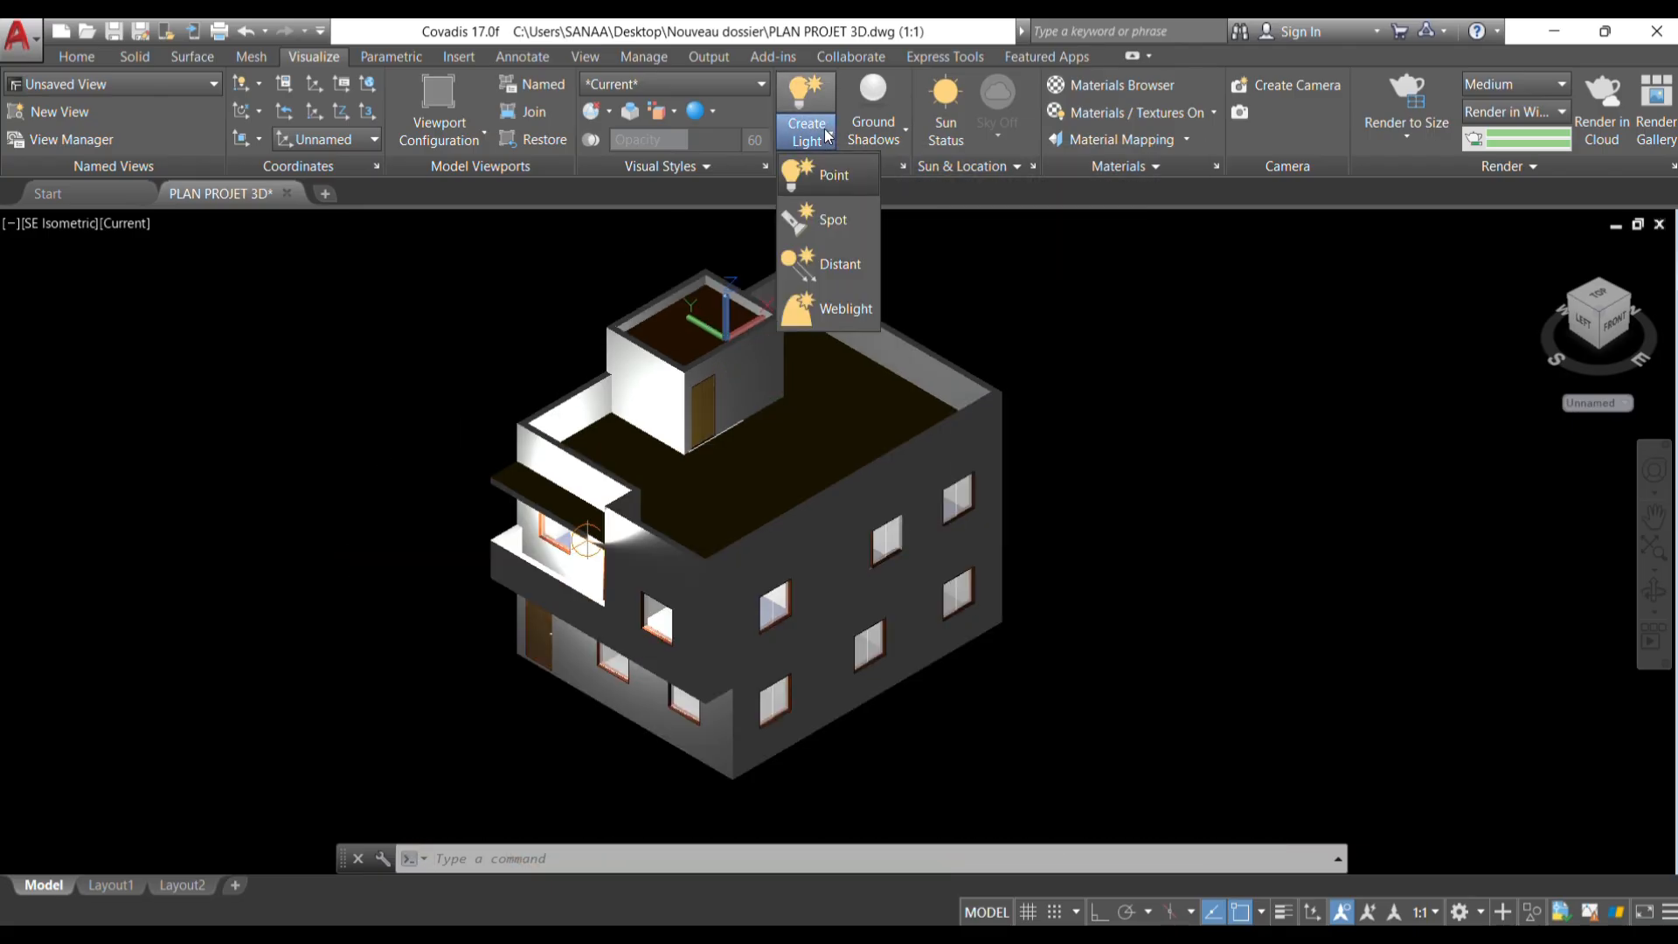
pyautogui.click(832, 175)
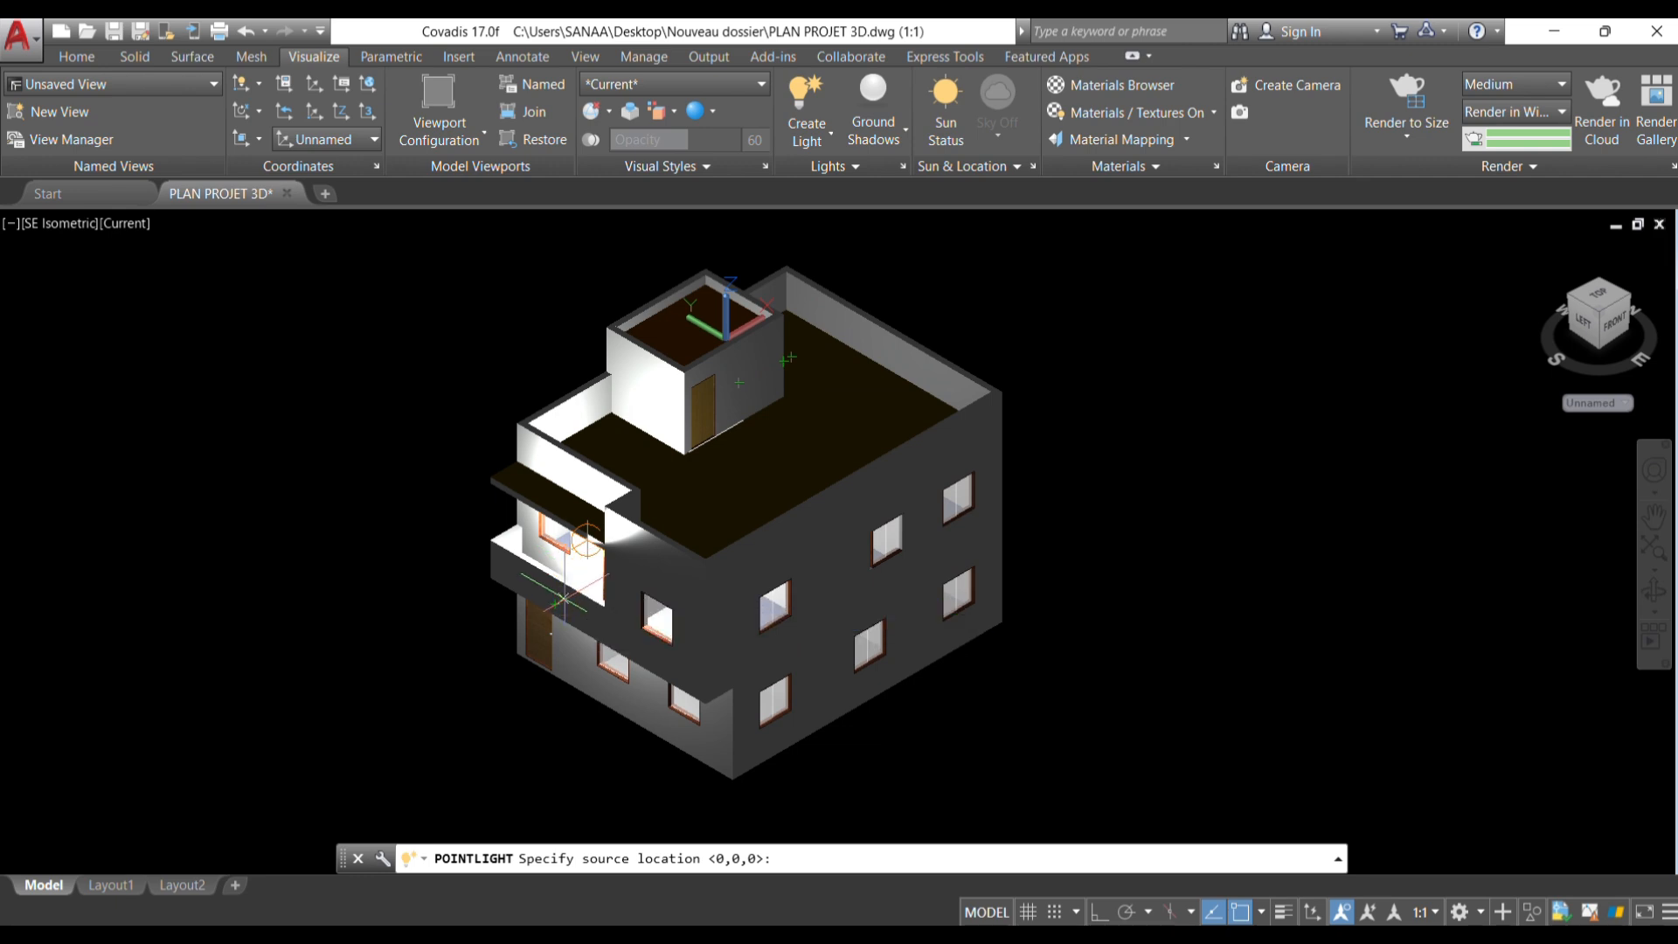
pyautogui.scroll(3, 786, 358)
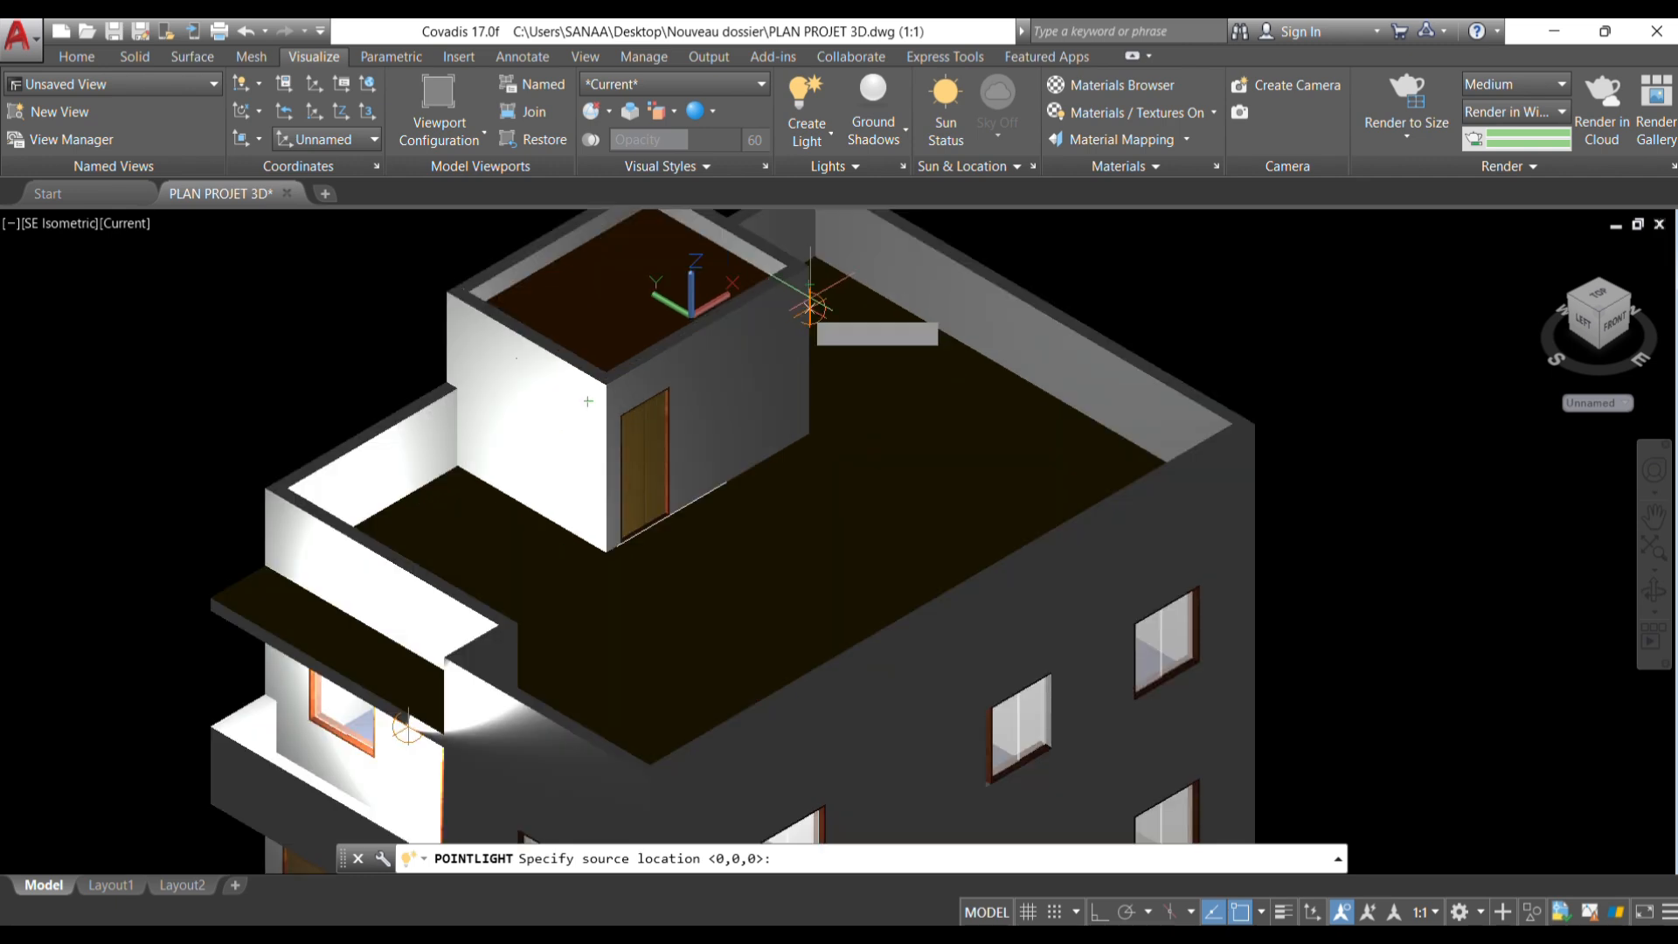
pyautogui.click(813, 288)
pyautogui.press('Return')
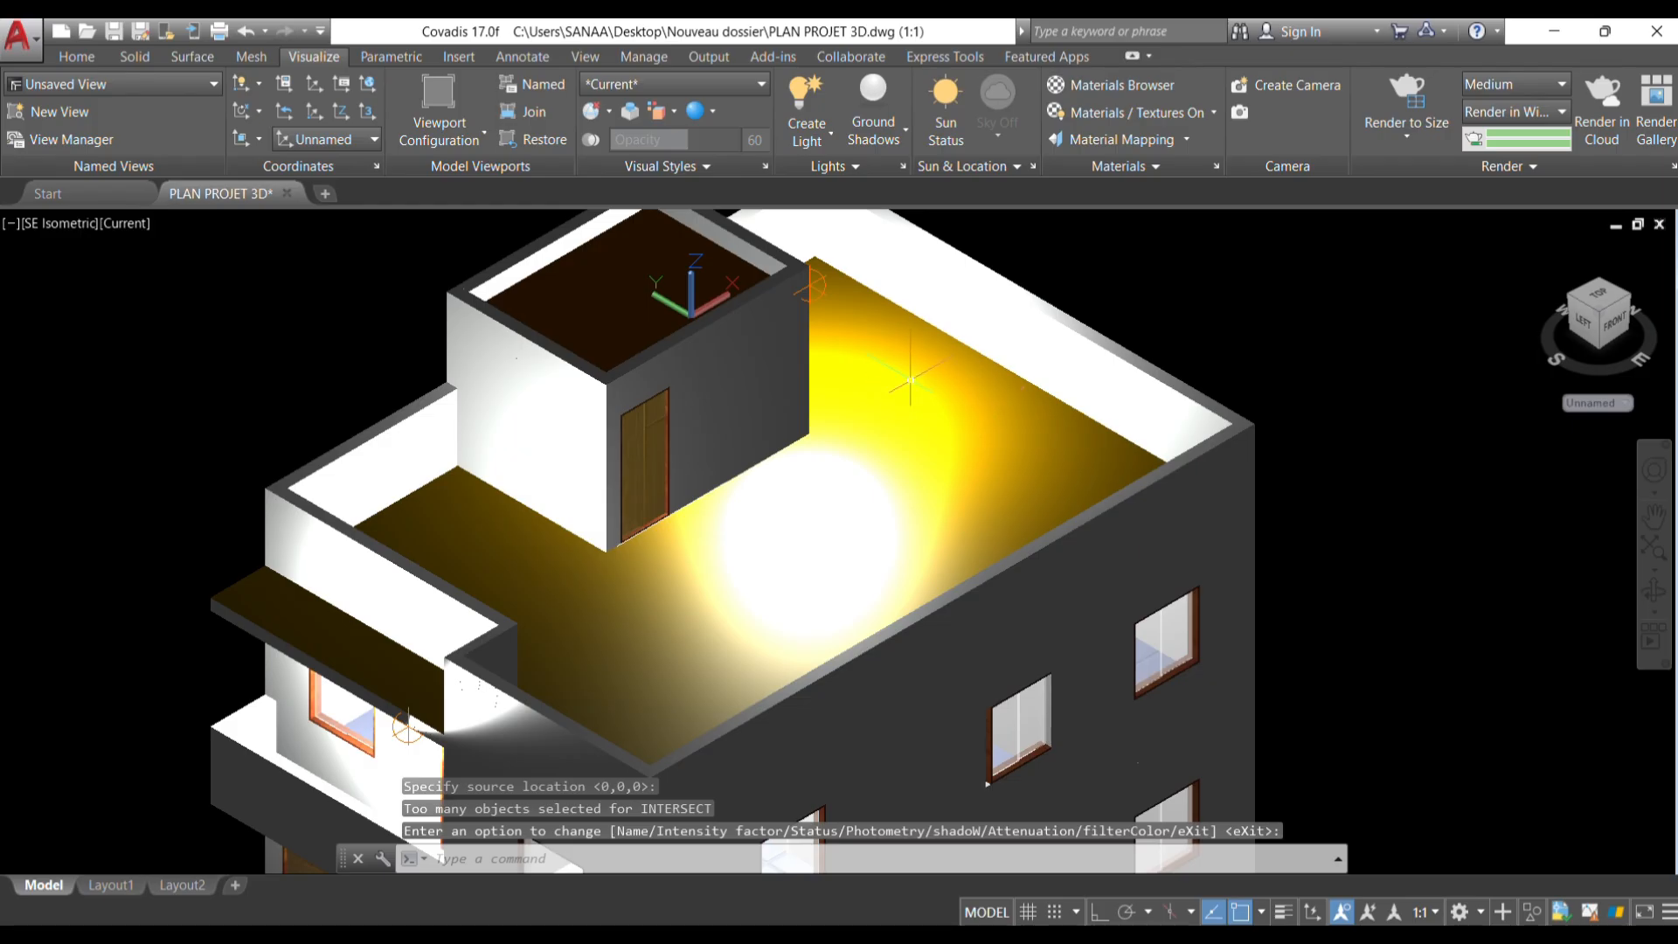
pyautogui.scroll(-5, 909, 378)
pyautogui.scroll(2, 669, 446)
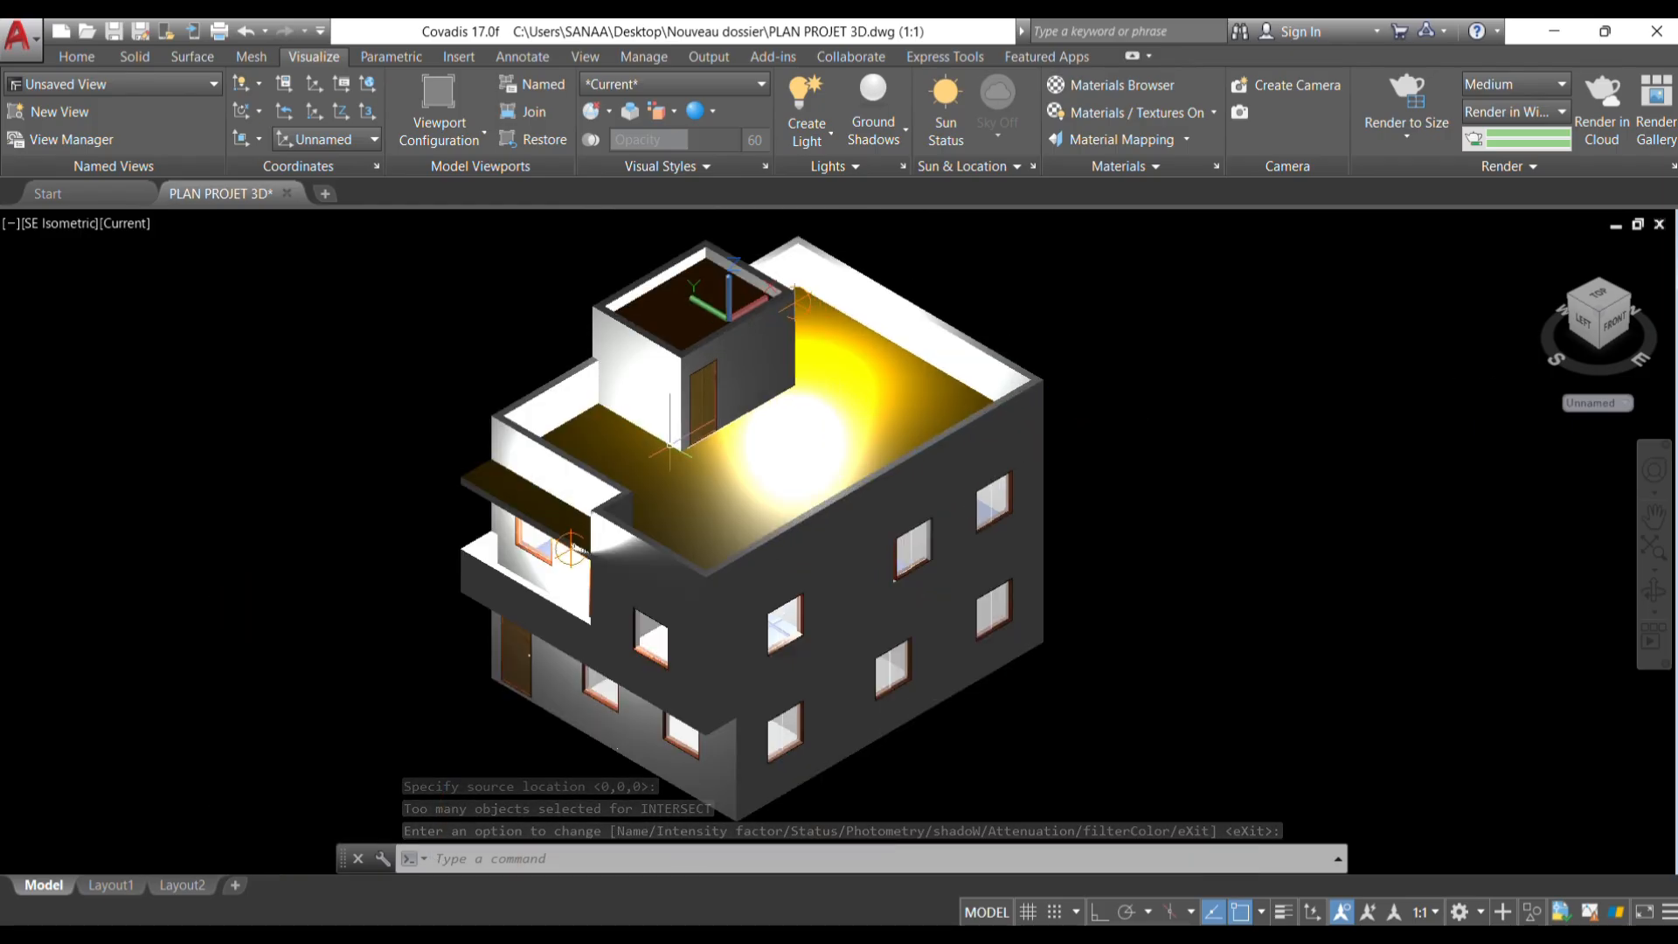
pyautogui.scroll(-2, 670, 446)
pyautogui.scroll(2, 822, 381)
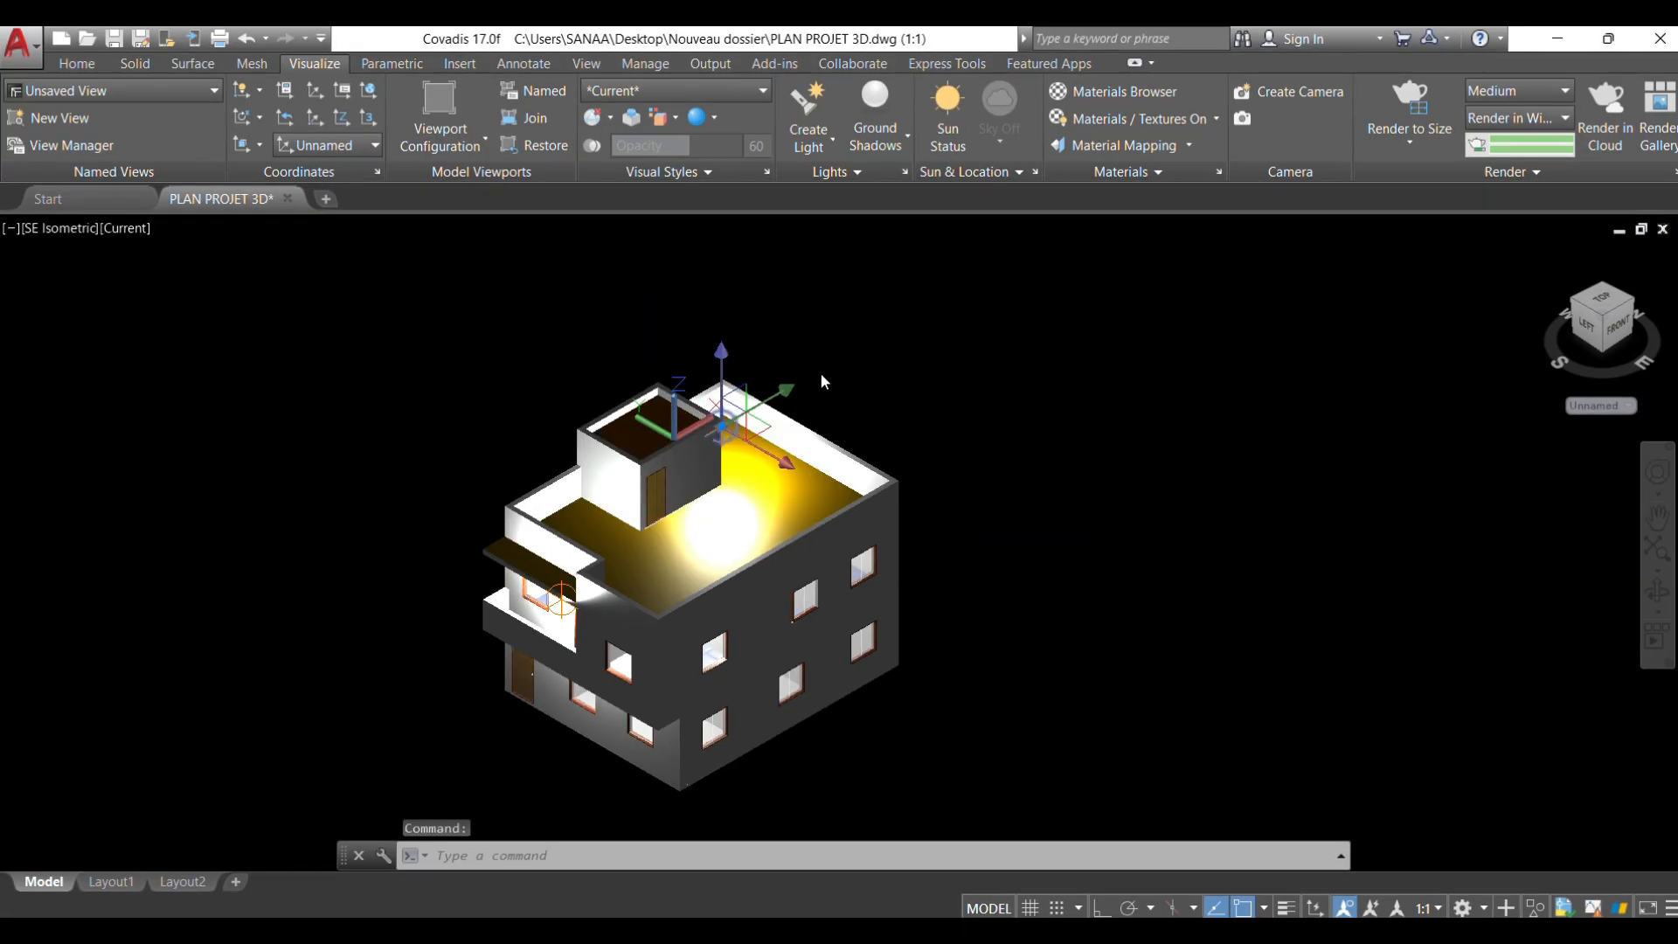
# Erase the point lights at the roof terrace and beside the upper balcony window.
pyautogui.rightClick(821, 382)
pyautogui.click(902, 458)
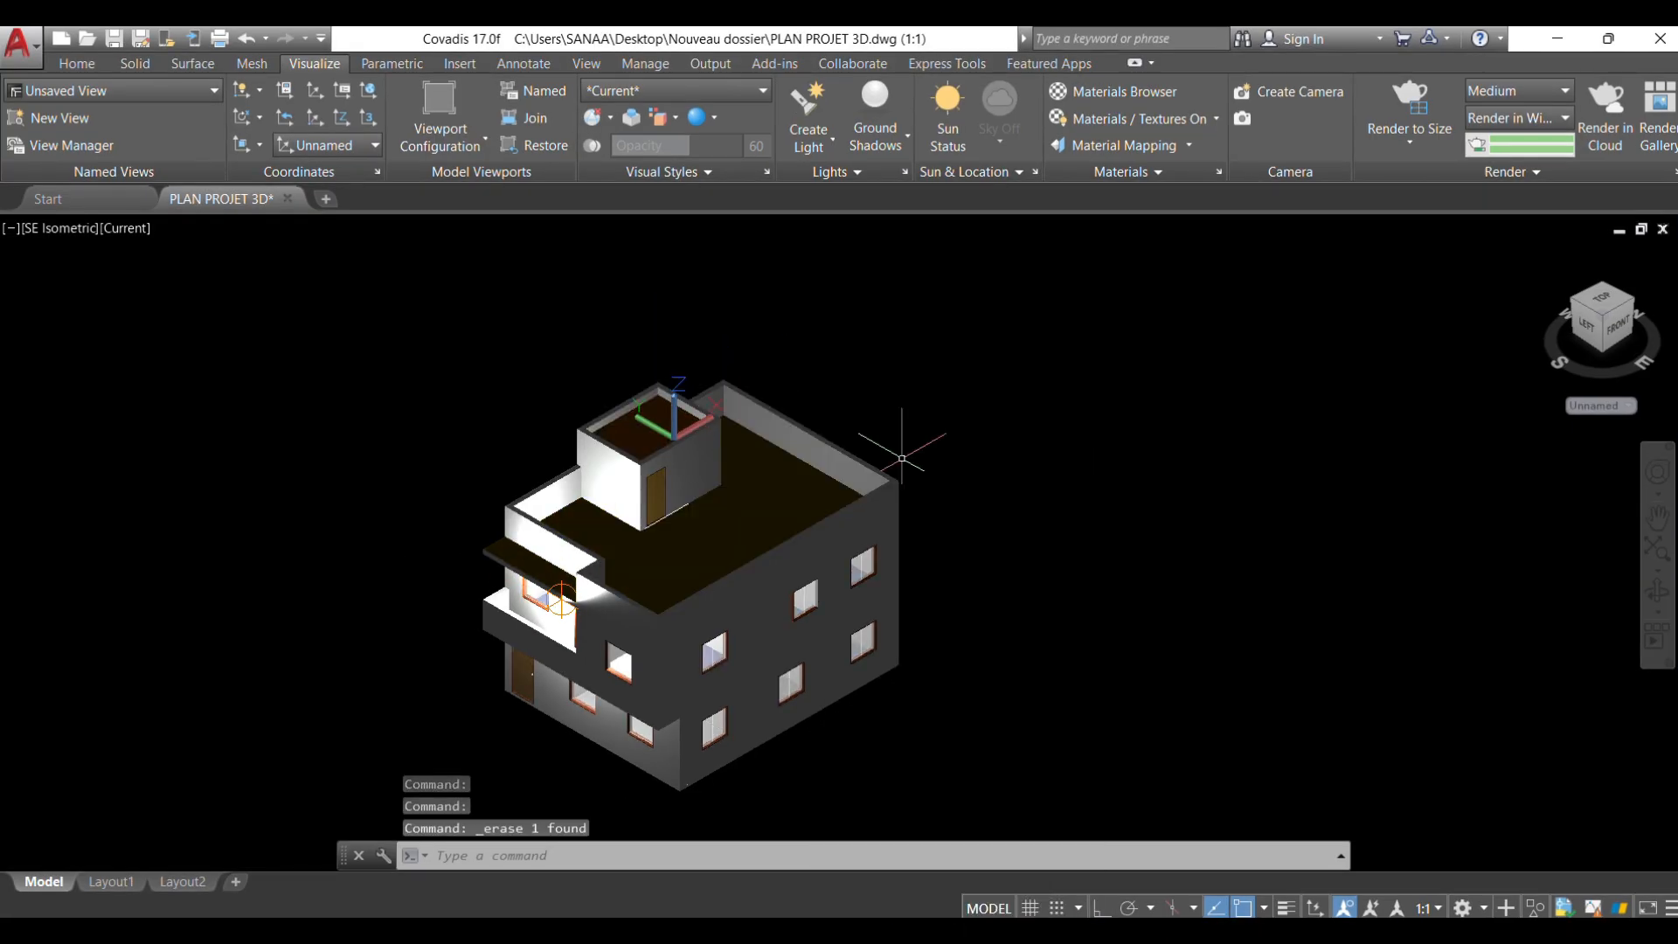
pyautogui.click(562, 598)
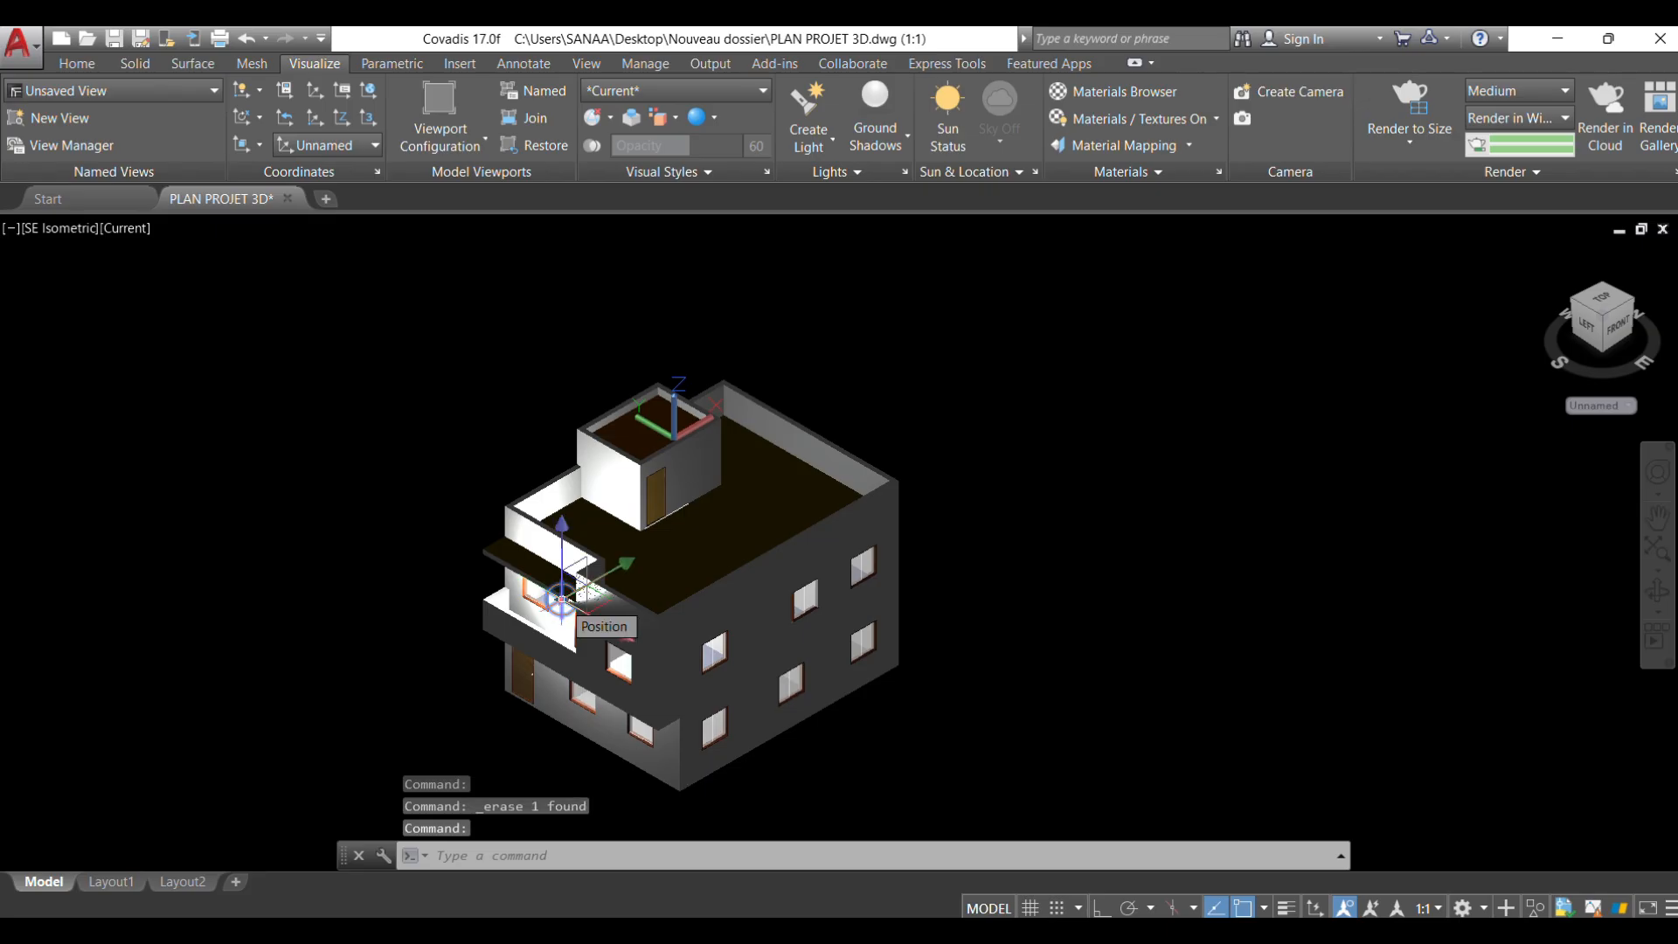
pyautogui.rightClick(562, 601)
pyautogui.rightClick(382, 547)
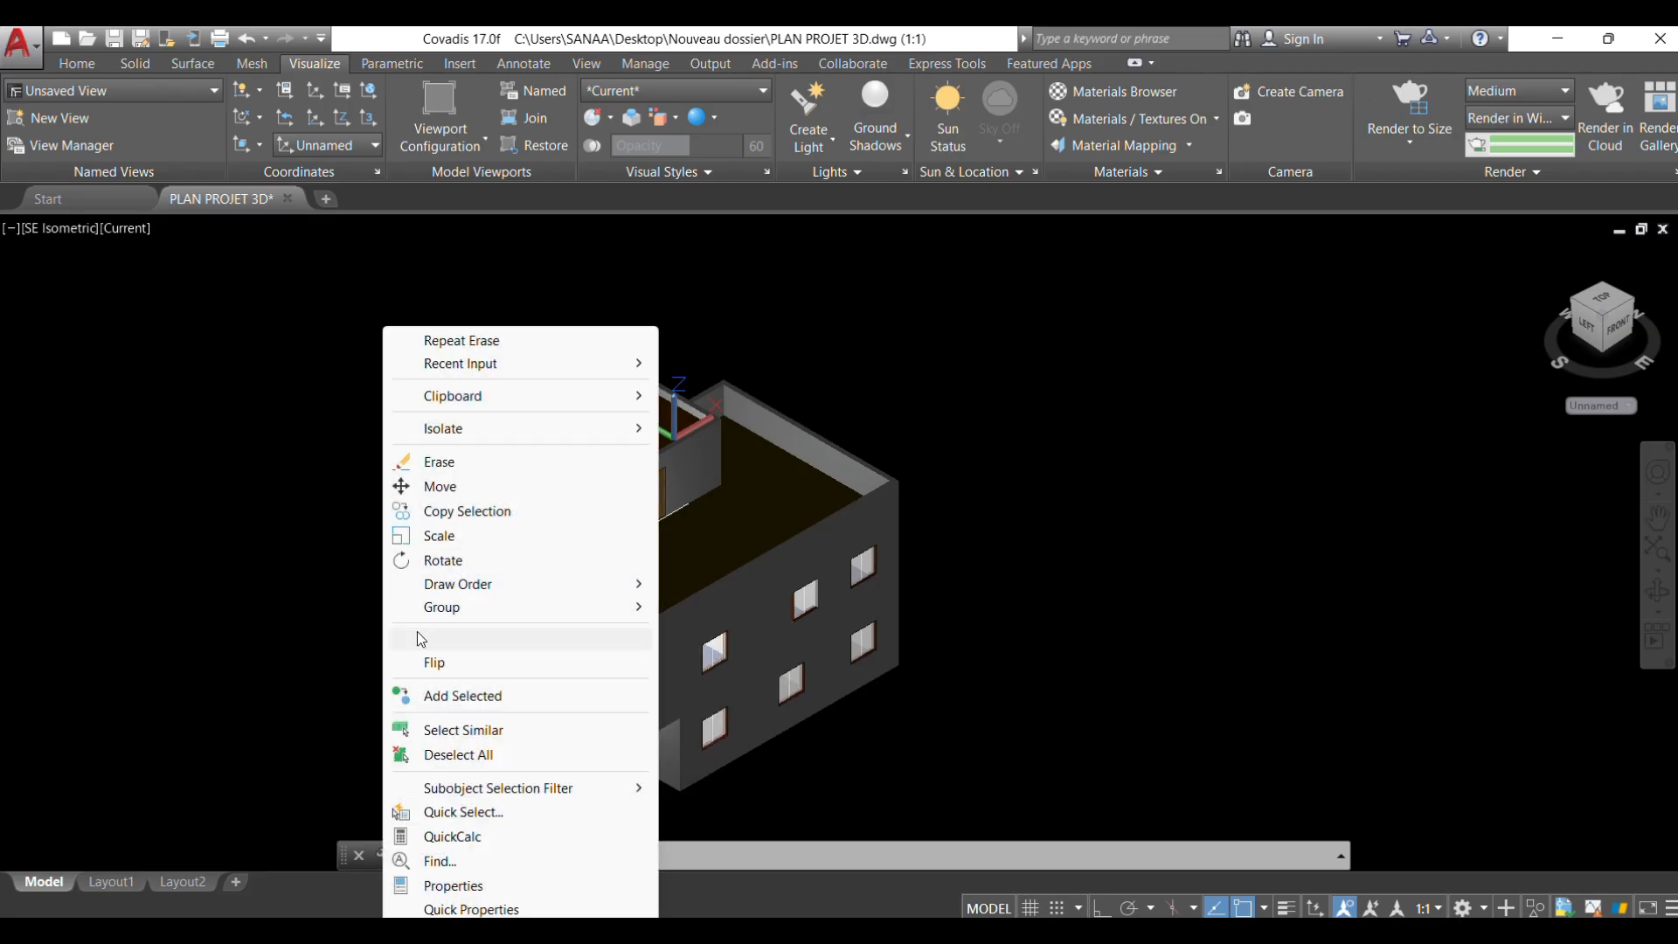
pyautogui.click(435, 461)
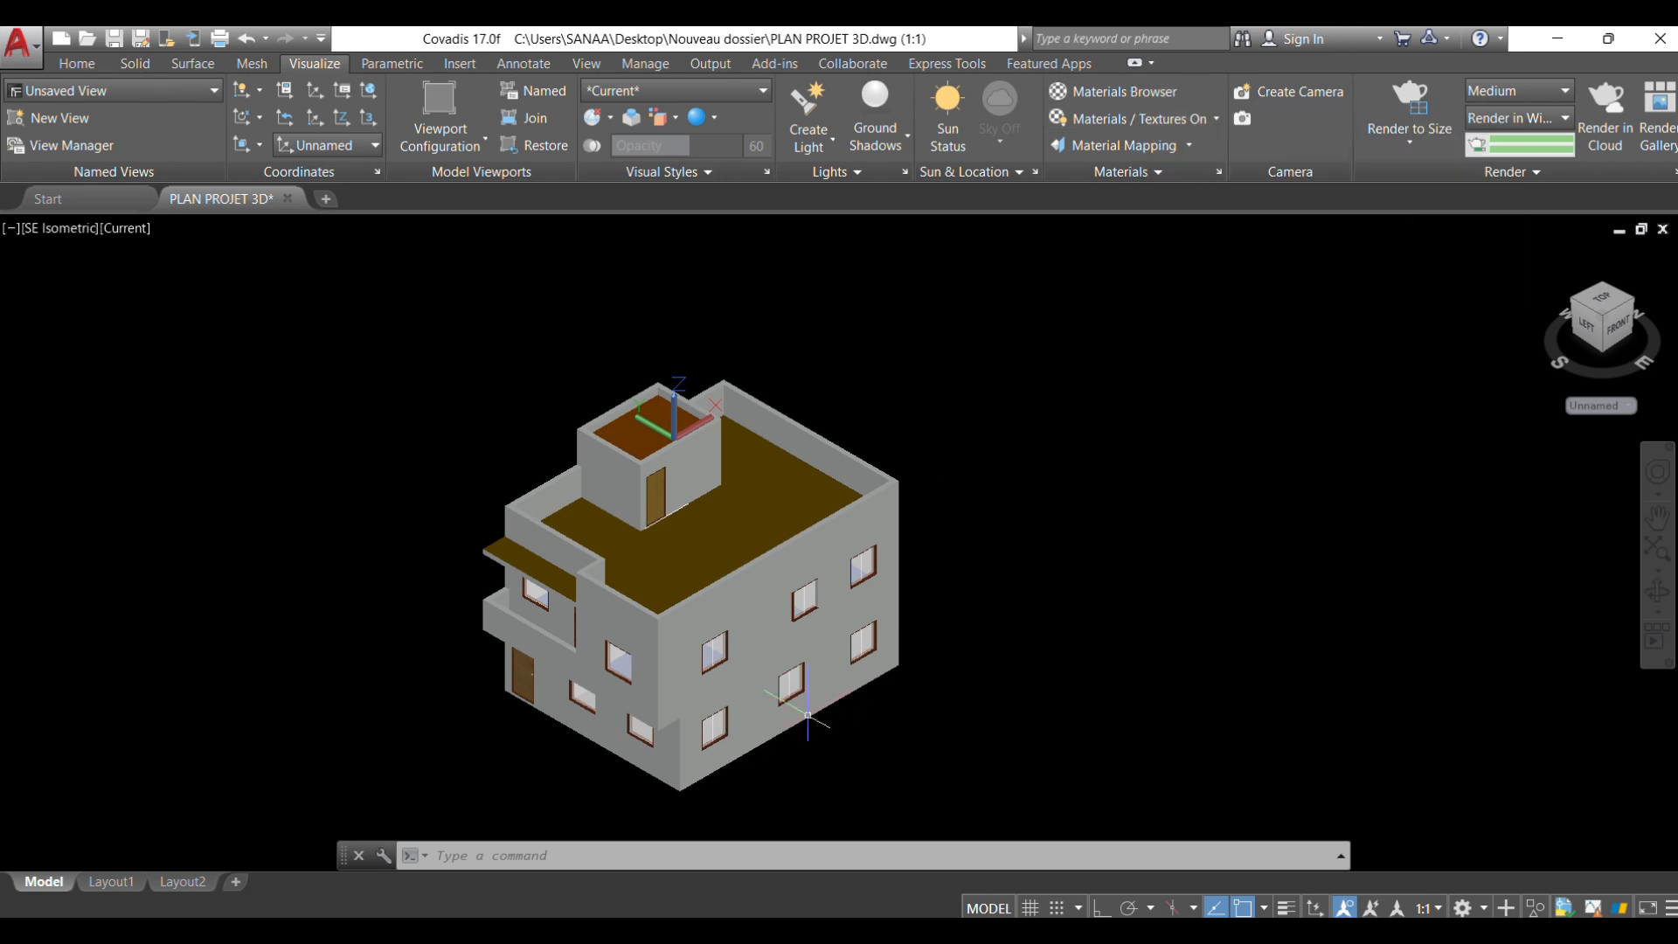
# Switch the viewport from the SE Isometric to the Top view.
pyautogui.scroll(2, 689, 677)
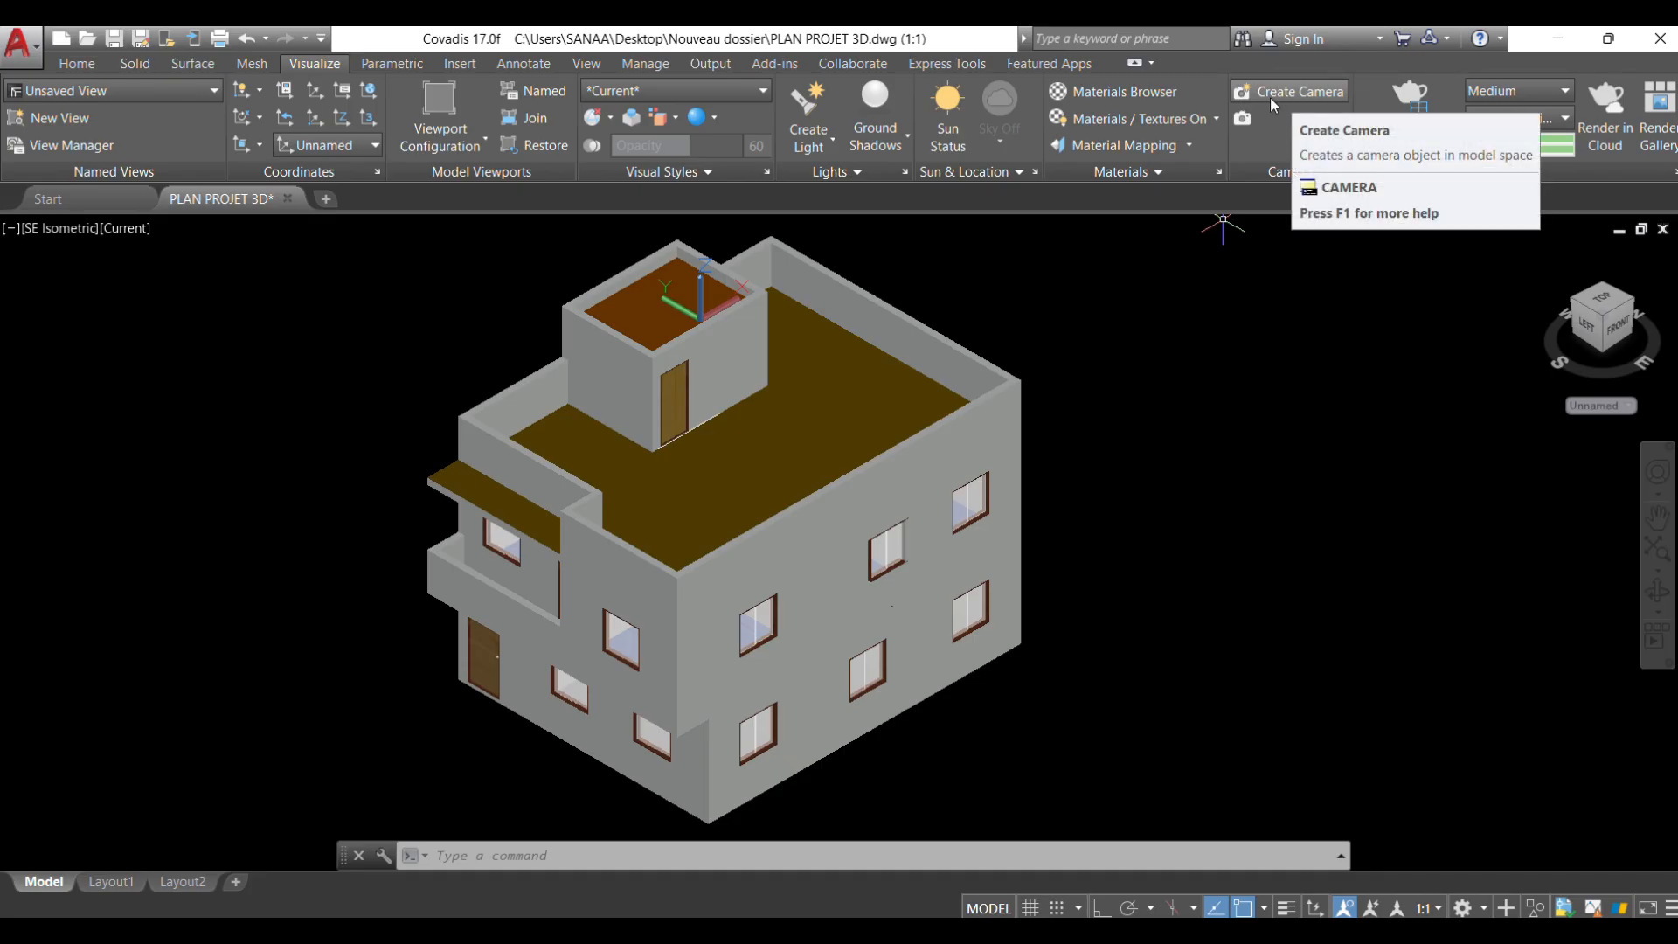
pyautogui.click(70, 226)
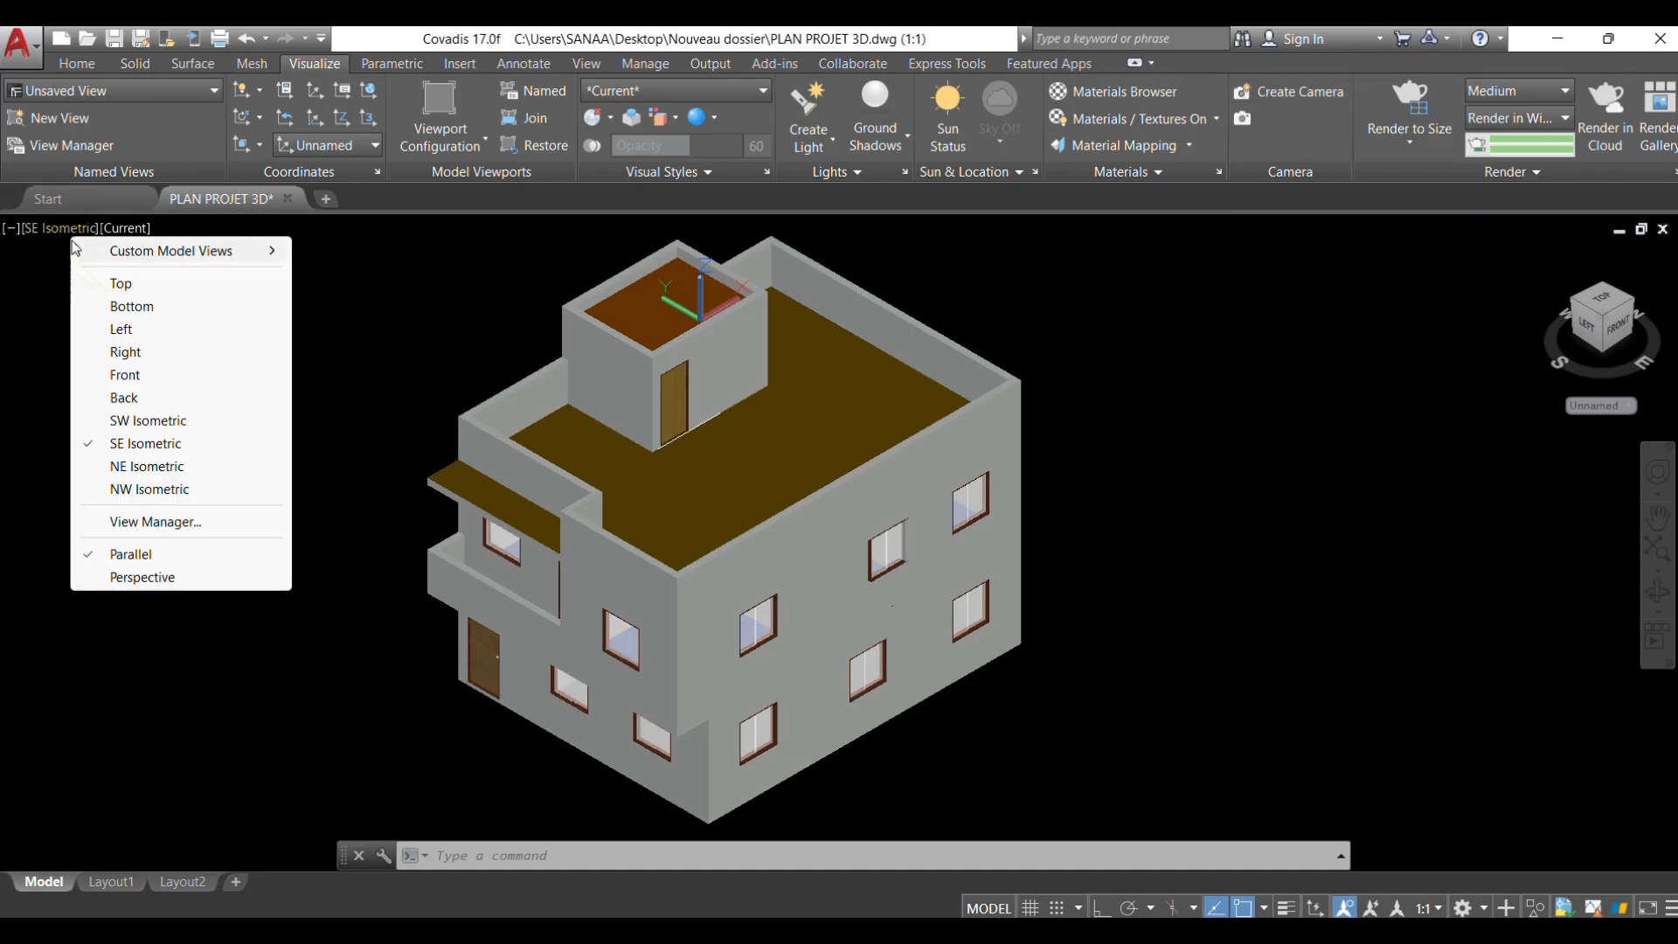
pyautogui.click(102, 283)
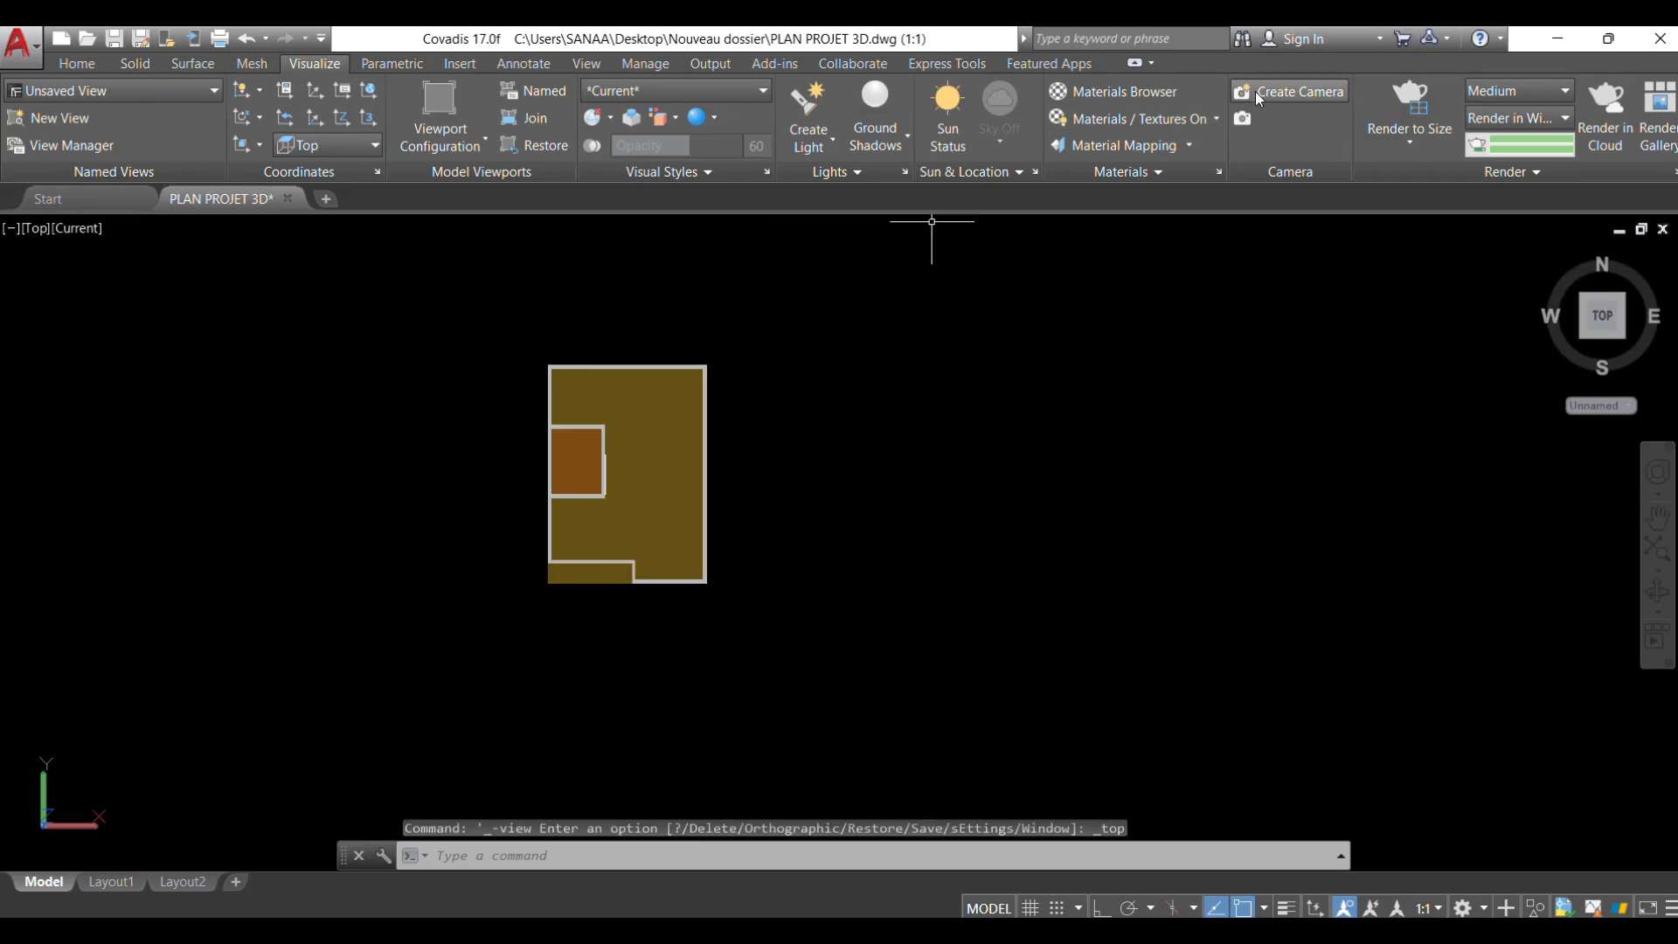
pyautogui.click(1272, 98)
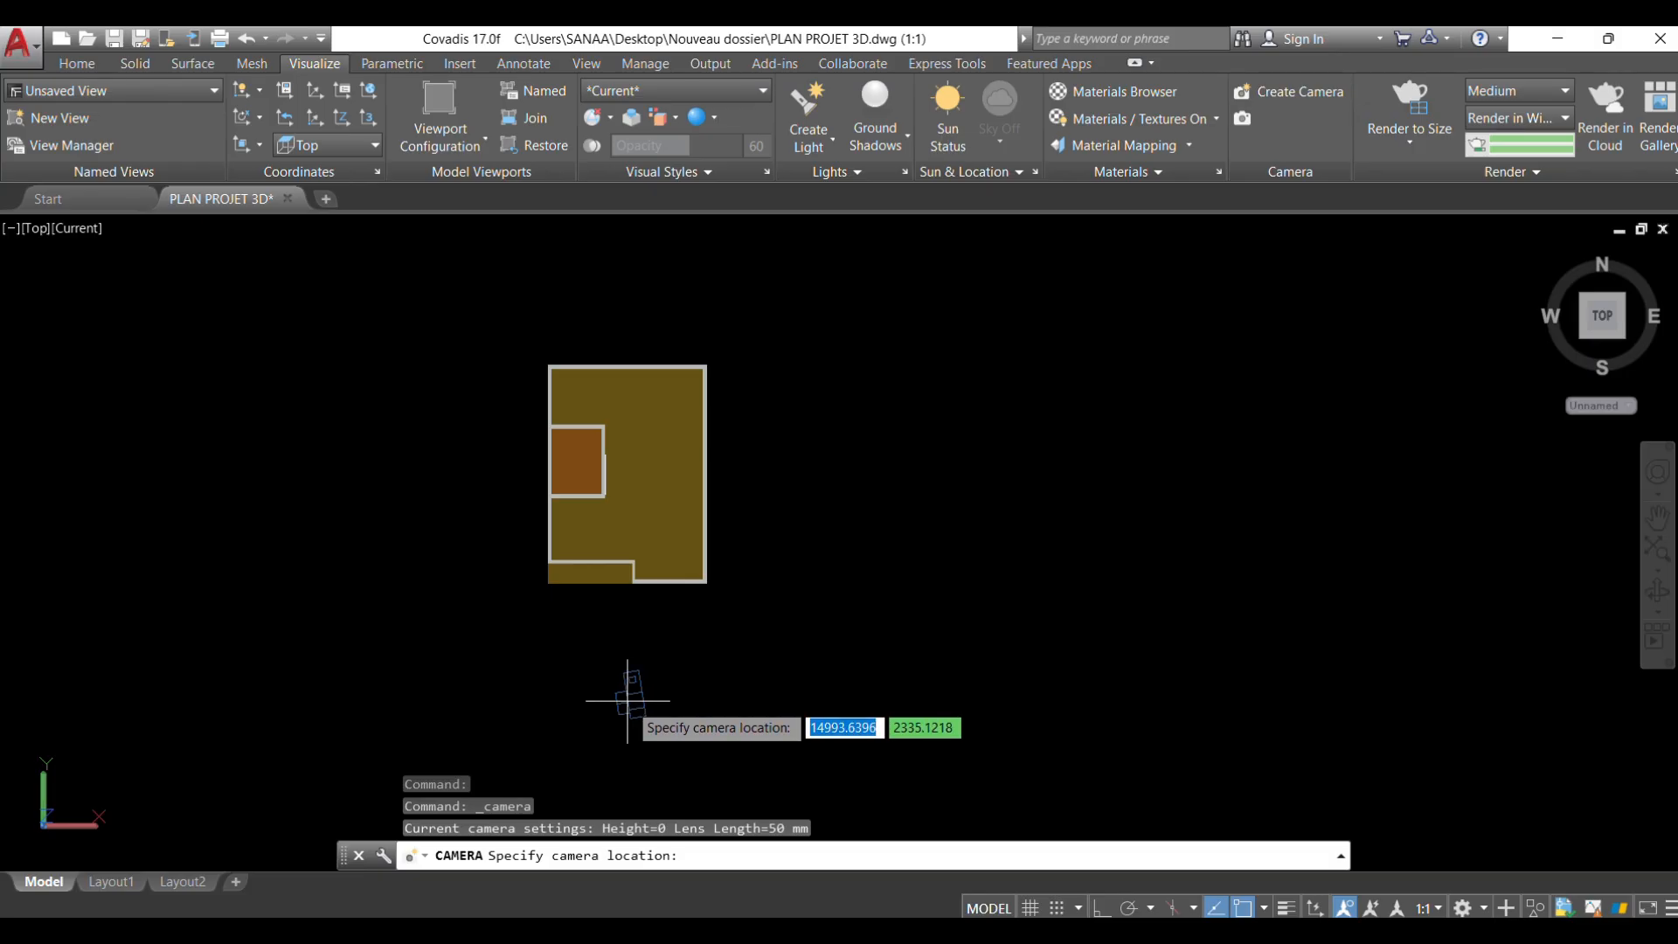
pyautogui.moveTo(628, 727); pyautogui.dragTo(667, 654, button='middle')
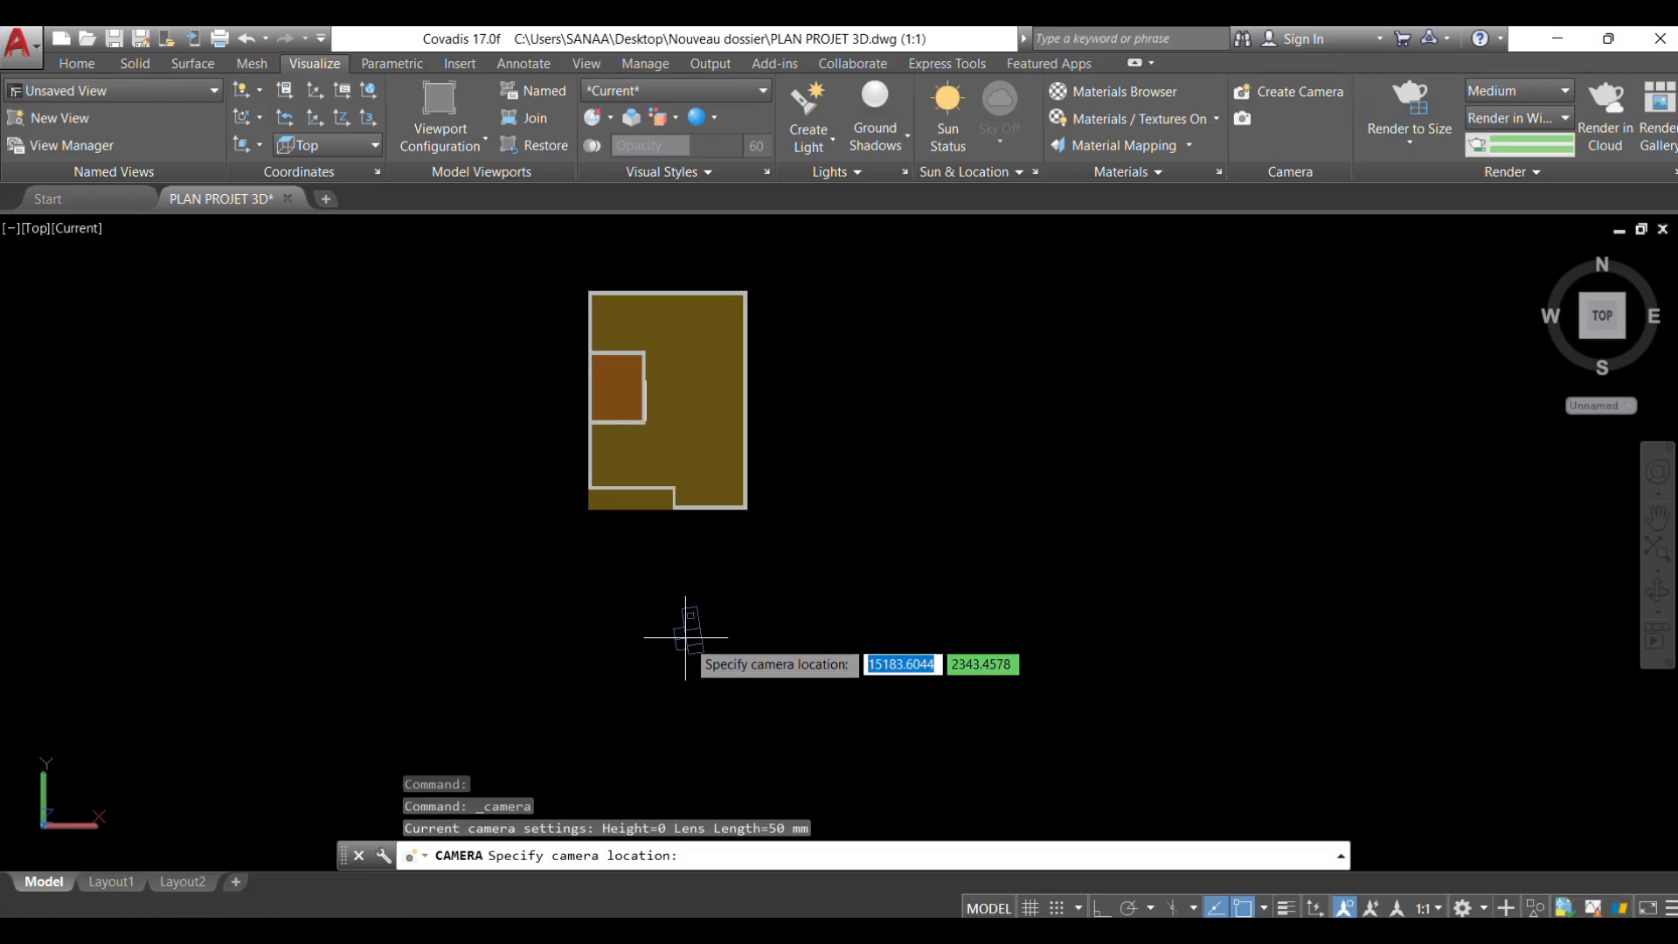
pyautogui.click(687, 643)
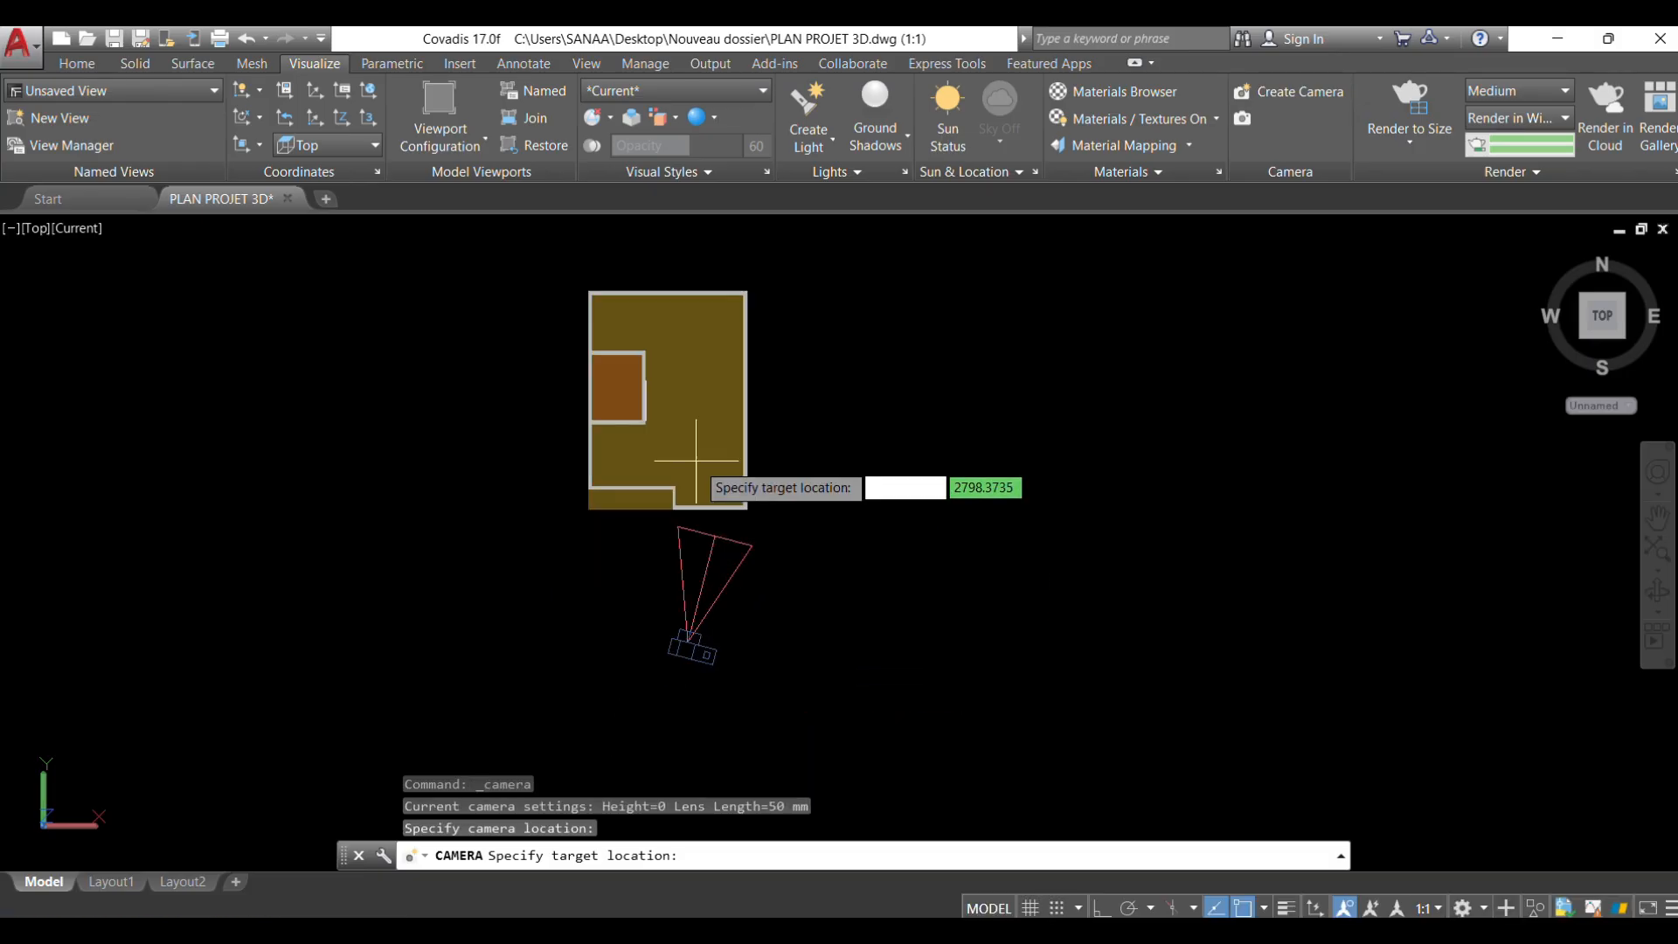
pyautogui.click(655, 257)
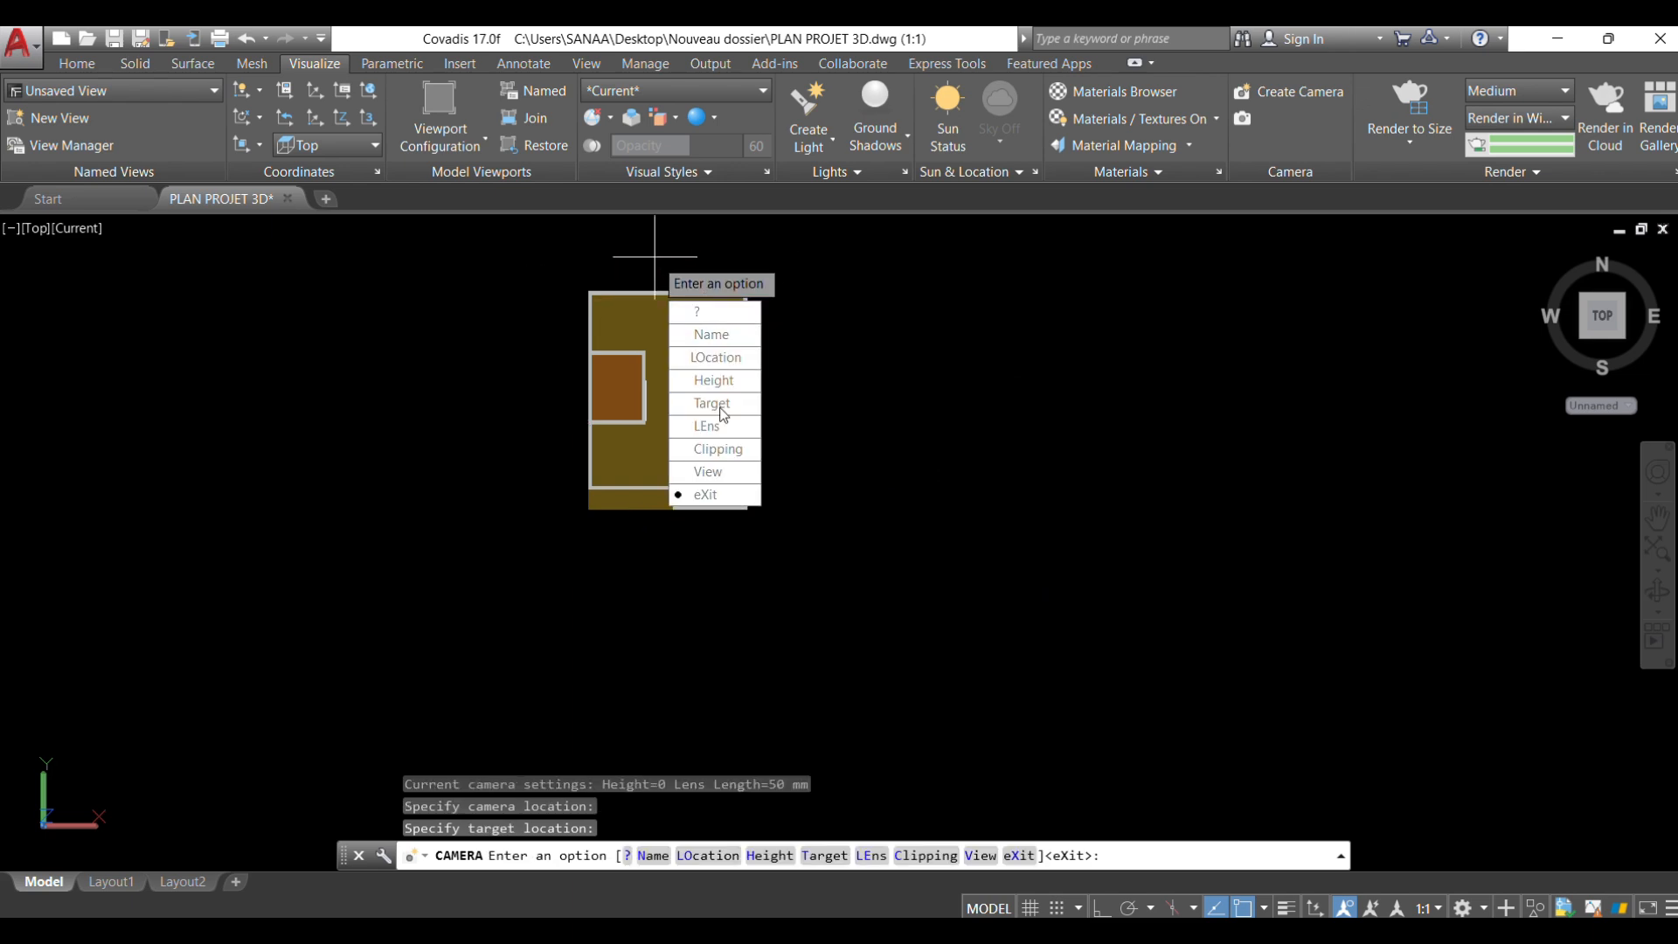
pyautogui.press('Escape')
# Place a camera at about 15033, 1287 in front of the building, targeted just behind its rear wall, keeping the default options.
pyautogui.click(1267, 91)
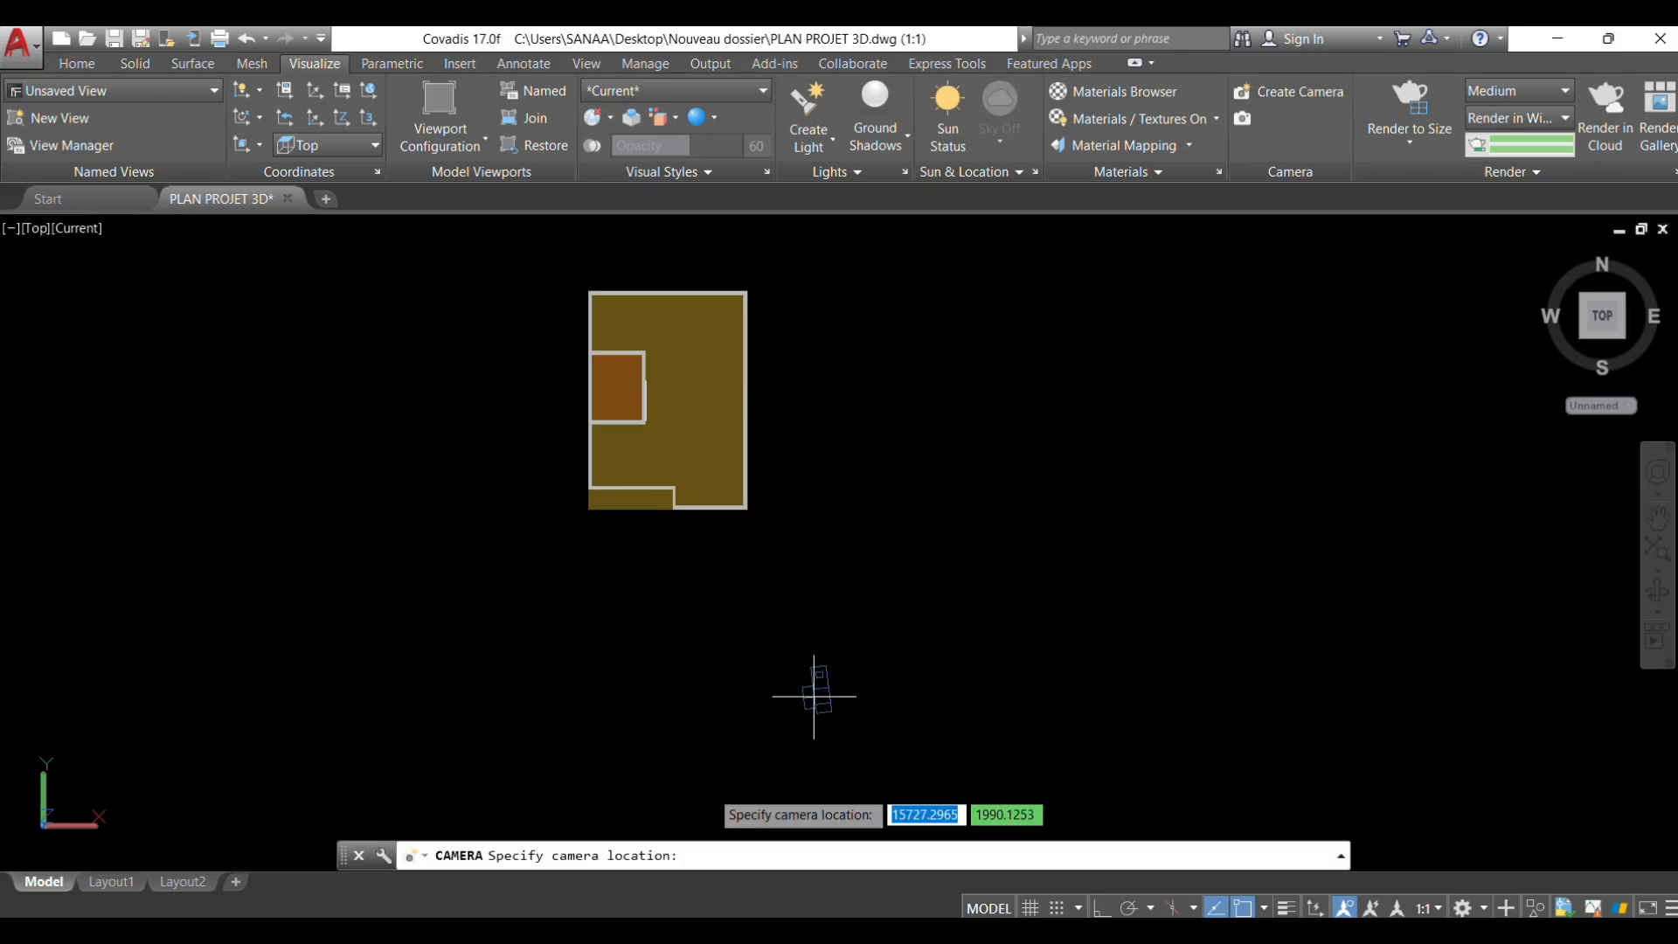
pyautogui.moveTo(674, 793); pyautogui.dragTo(675, 717, button='middle')
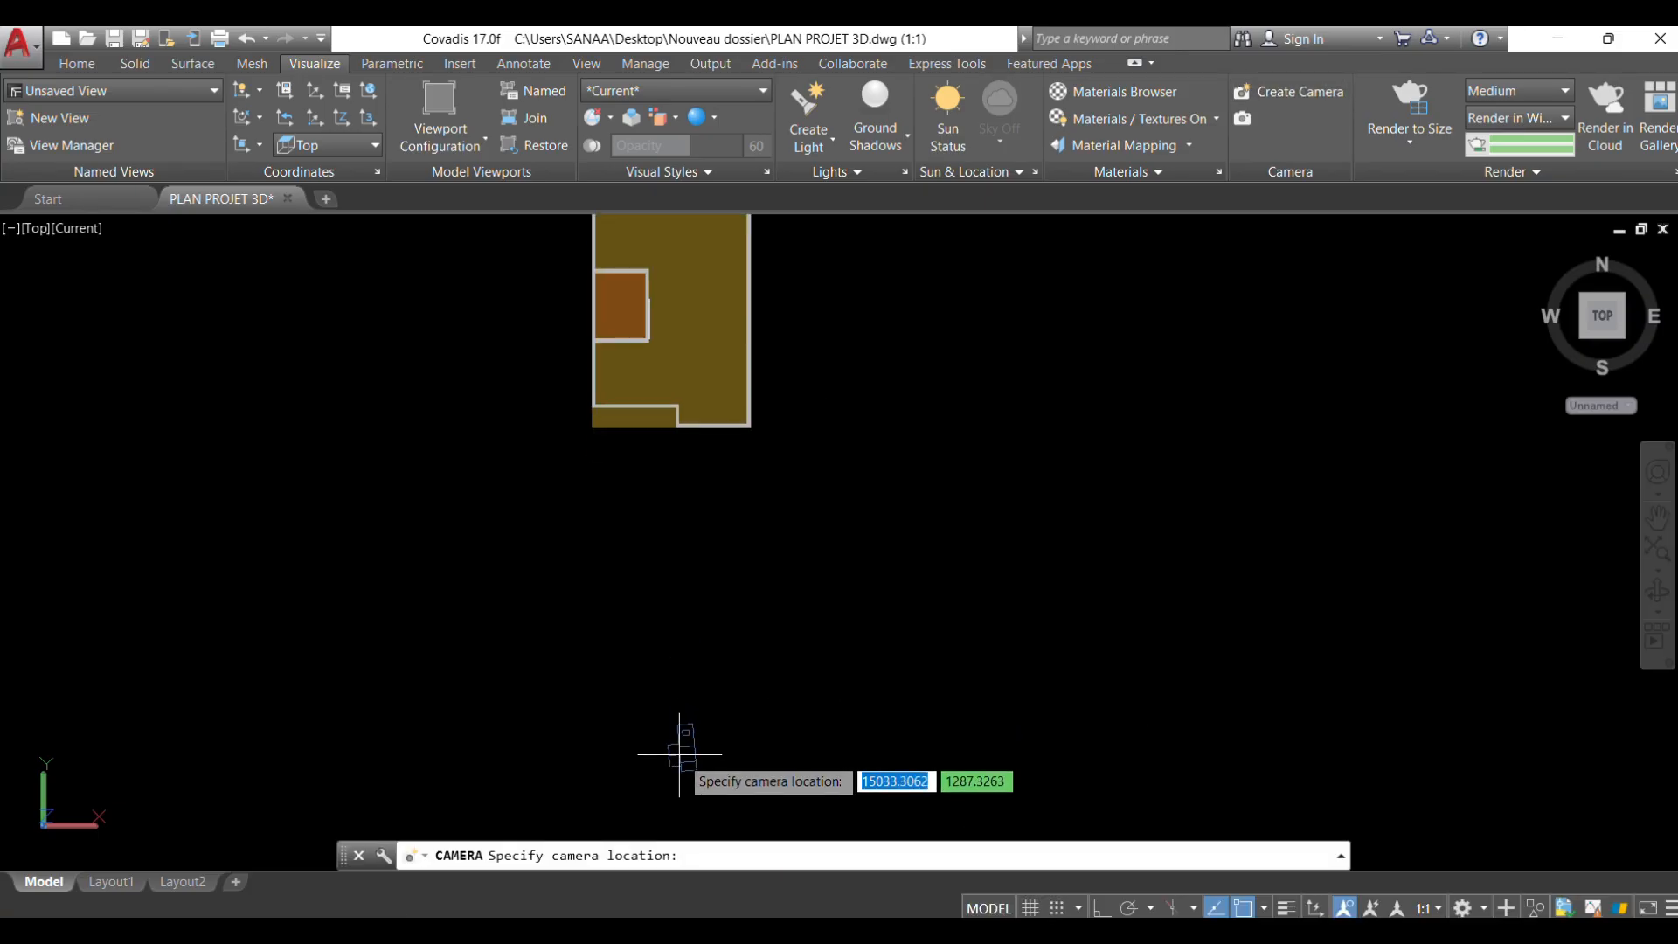
pyautogui.click(680, 753)
pyautogui.scroll(-2, 686, 477)
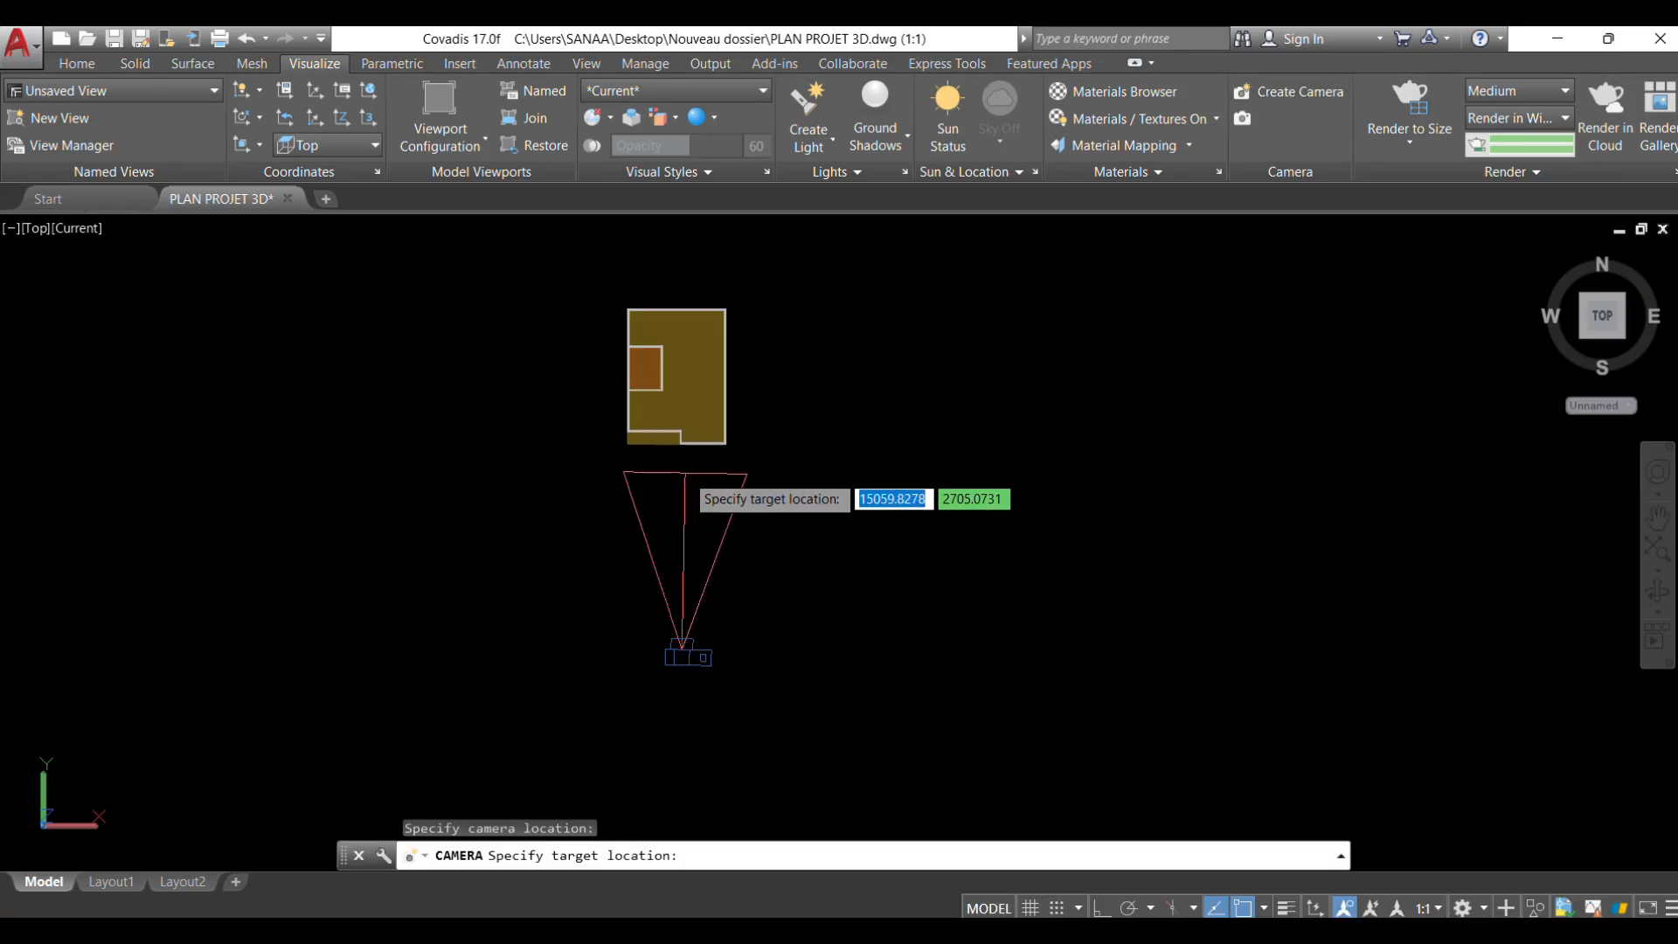
pyautogui.moveTo(692, 385); pyautogui.dragTo(693, 453, button='middle')
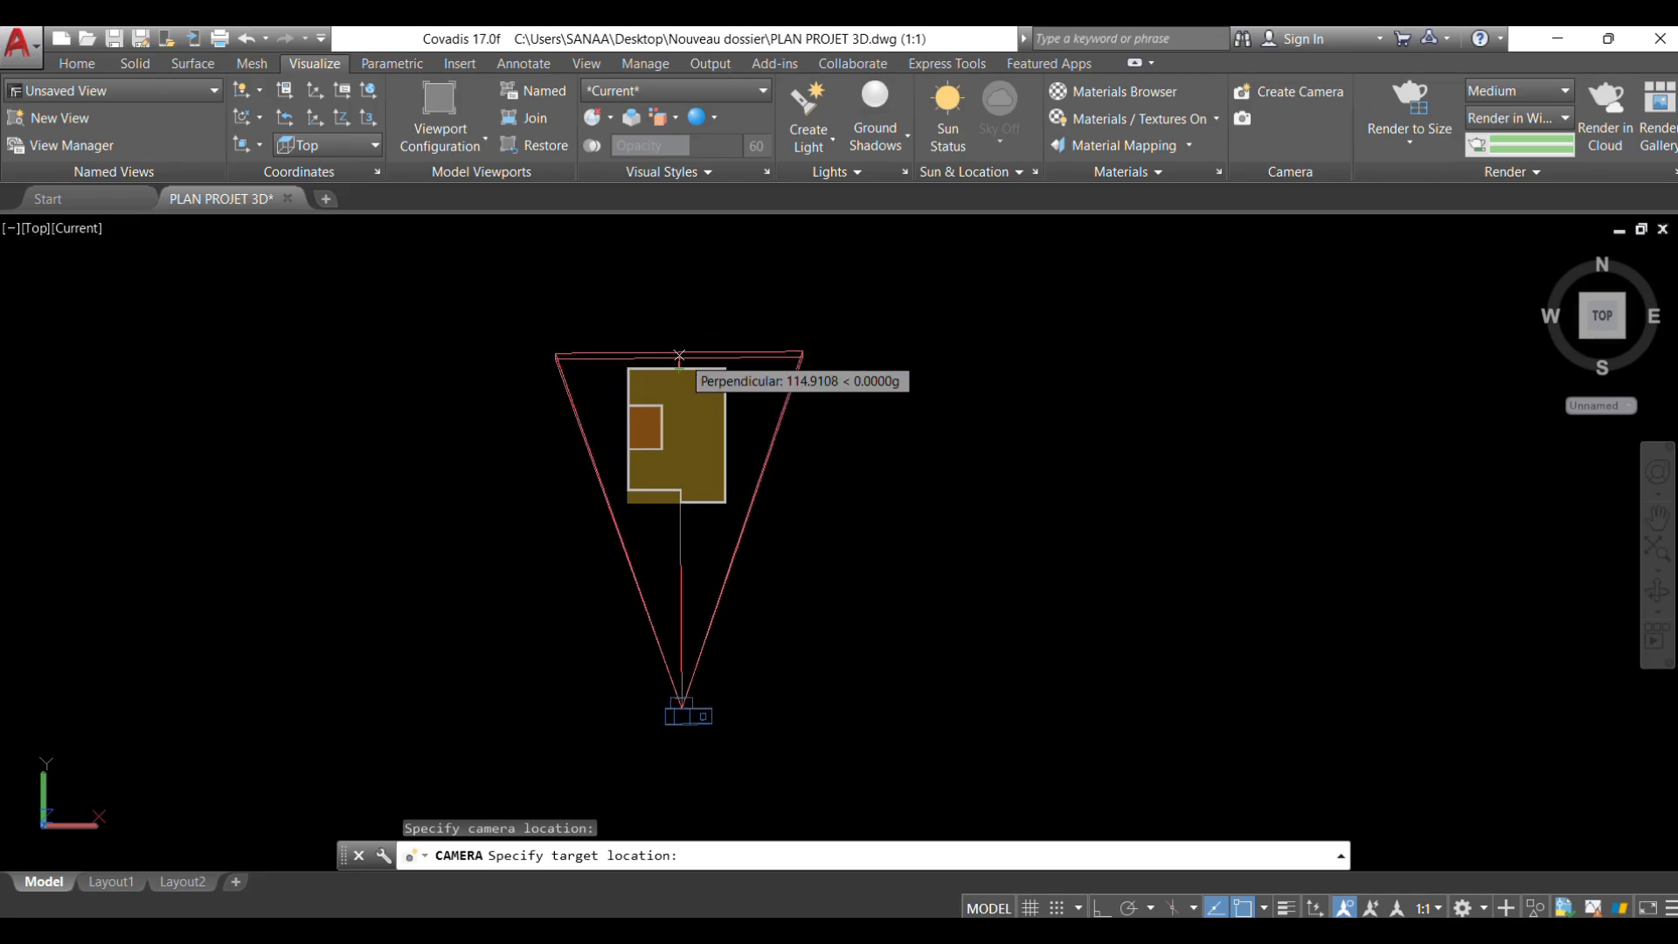
pyautogui.click(680, 356)
pyautogui.press('Return')
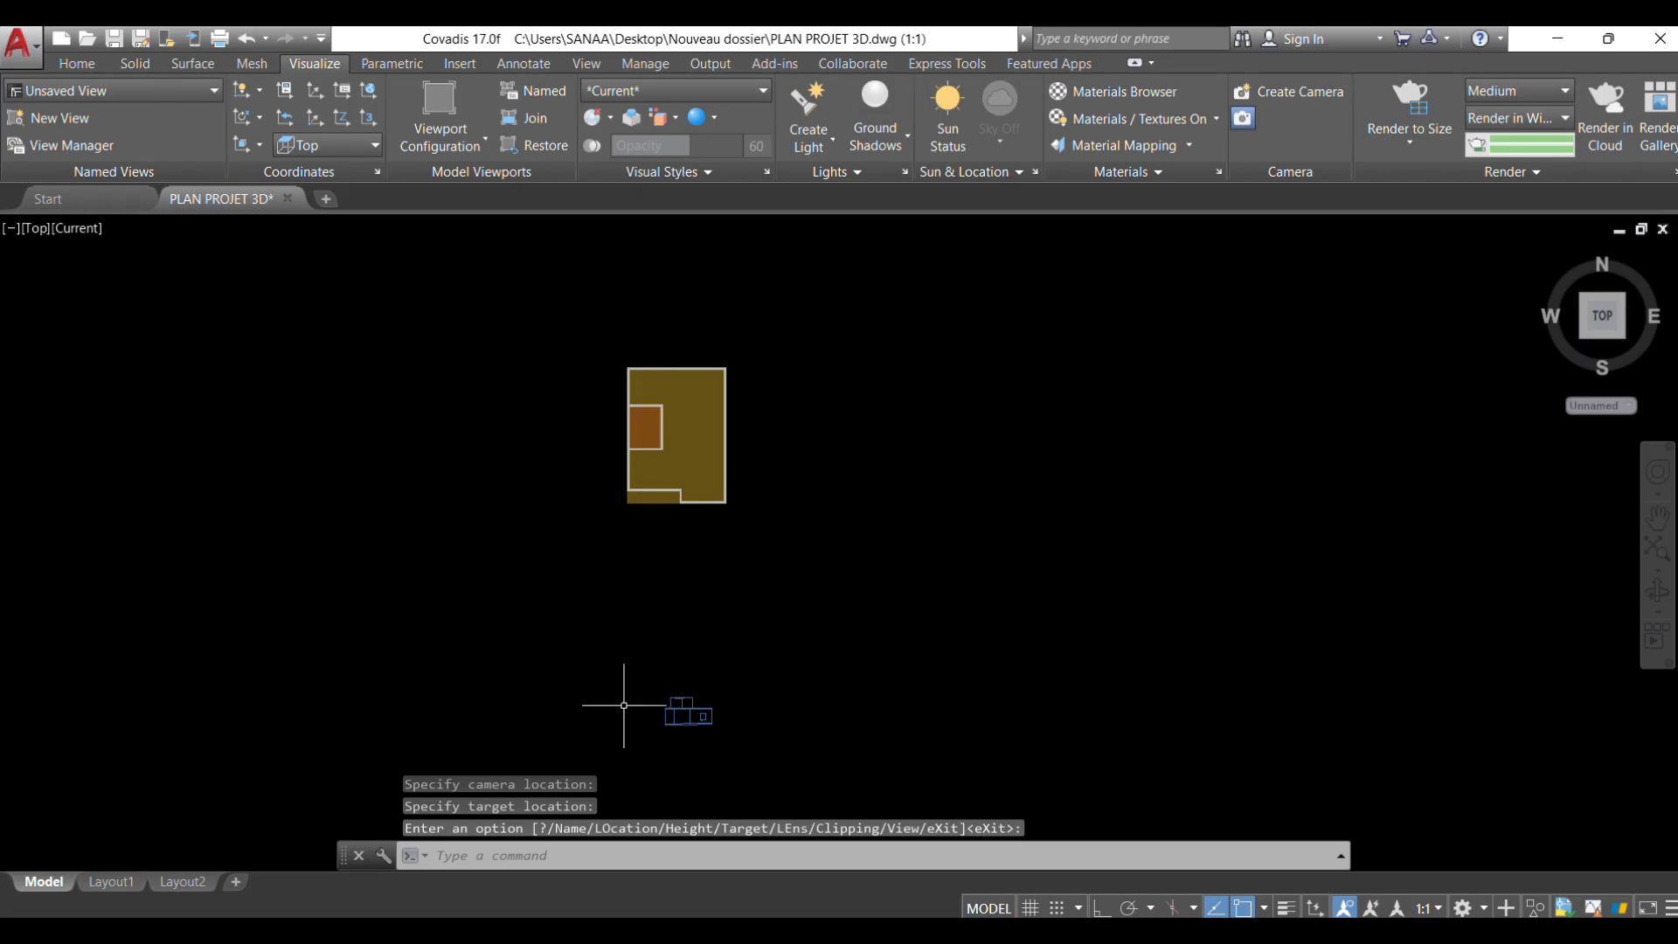
# Switch to the SE Isometric view and preview what the front camera sees in the Realistic visual style.
pyautogui.click(35, 231)
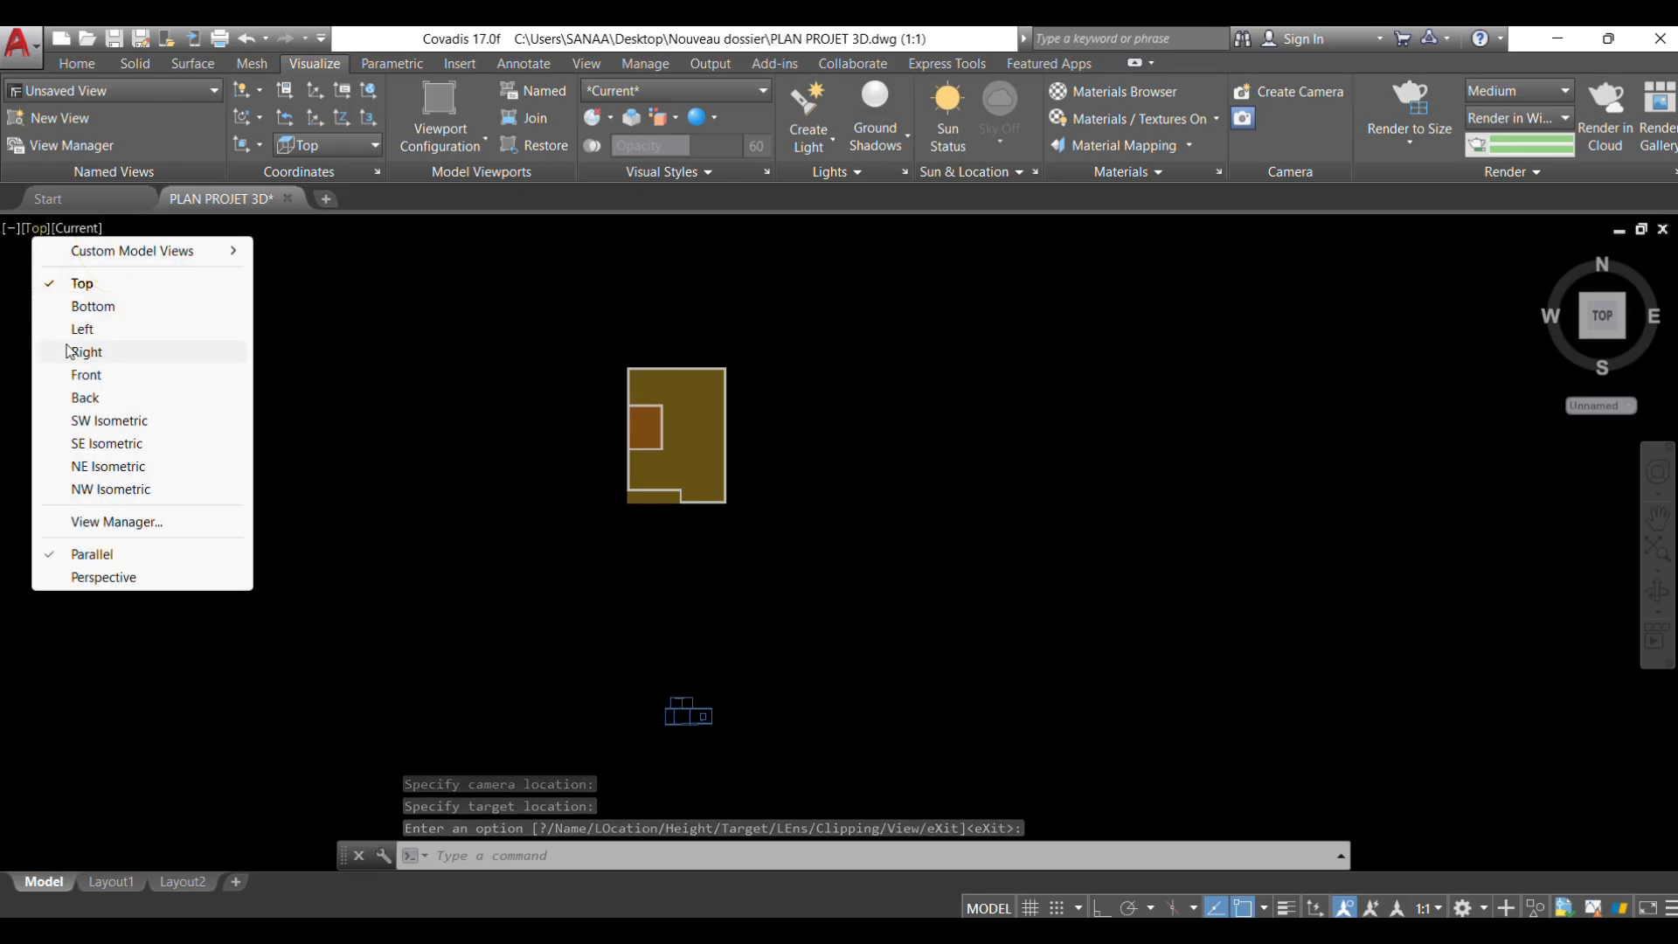
pyautogui.click(131, 443)
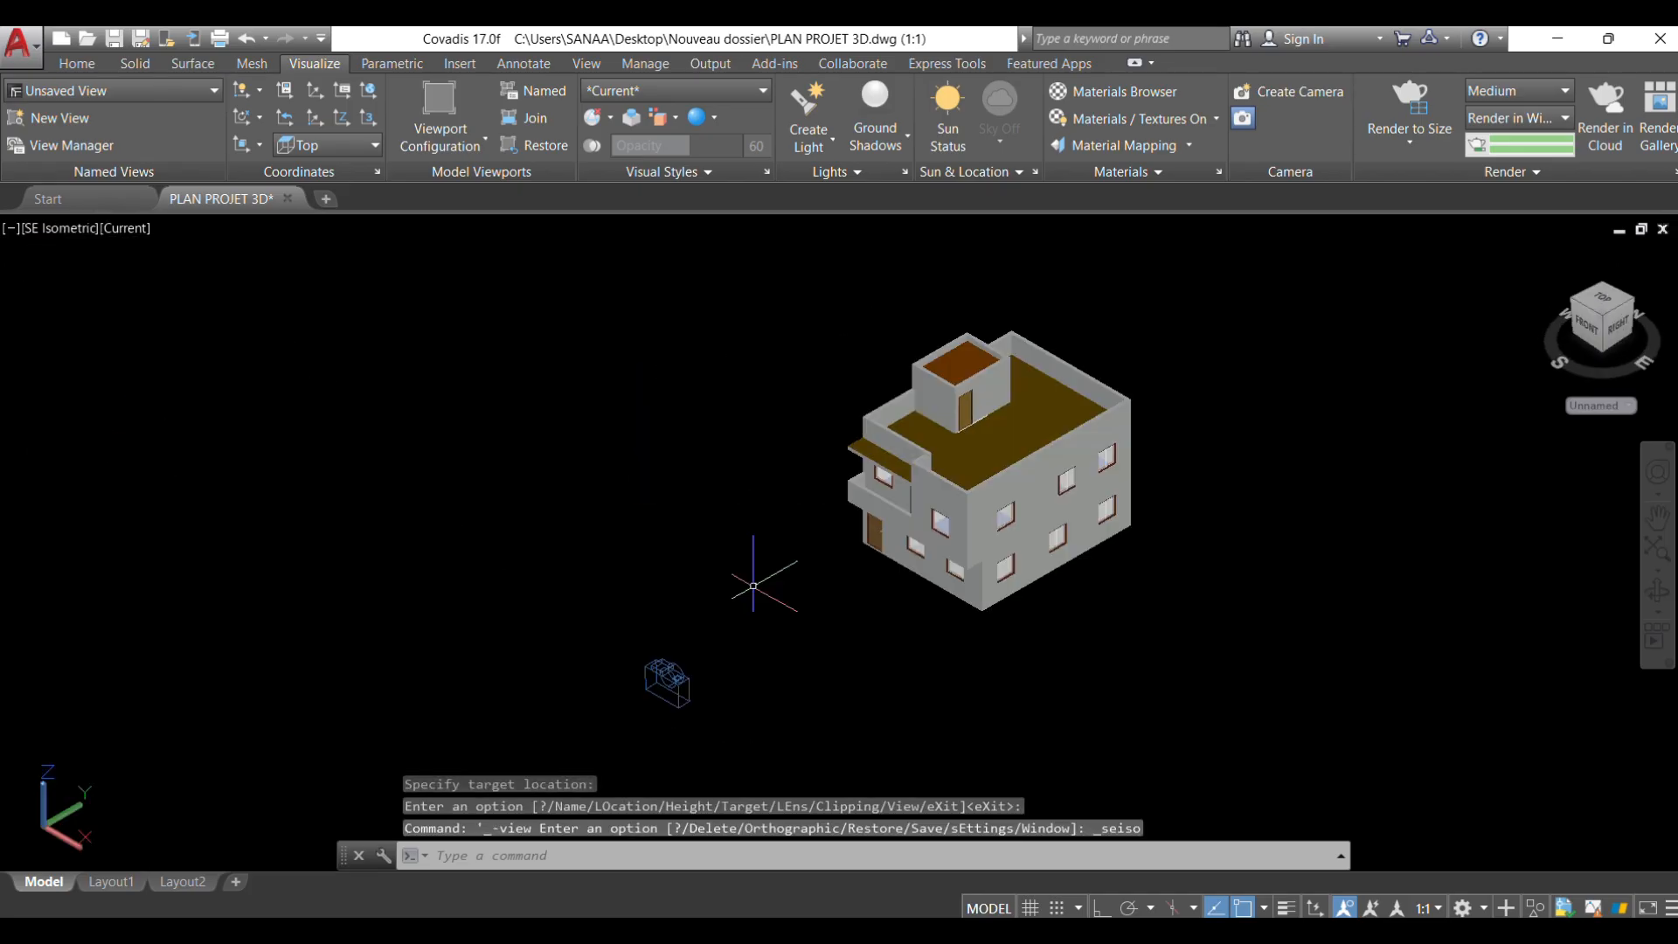
pyautogui.click(671, 683)
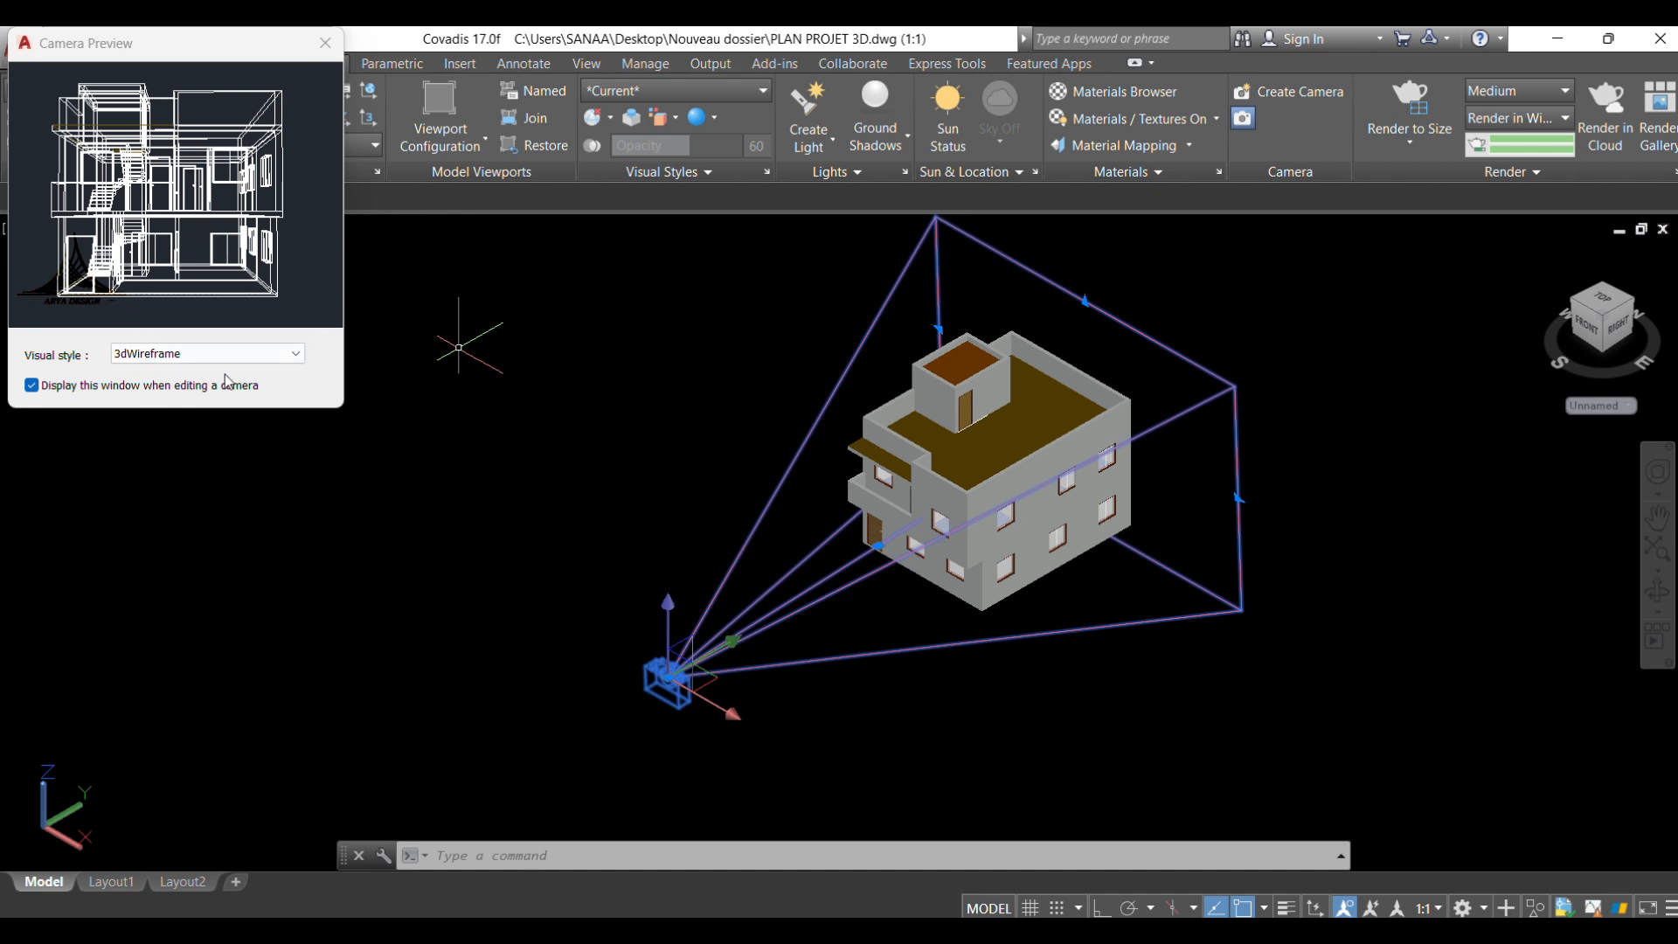
pyautogui.click(296, 355)
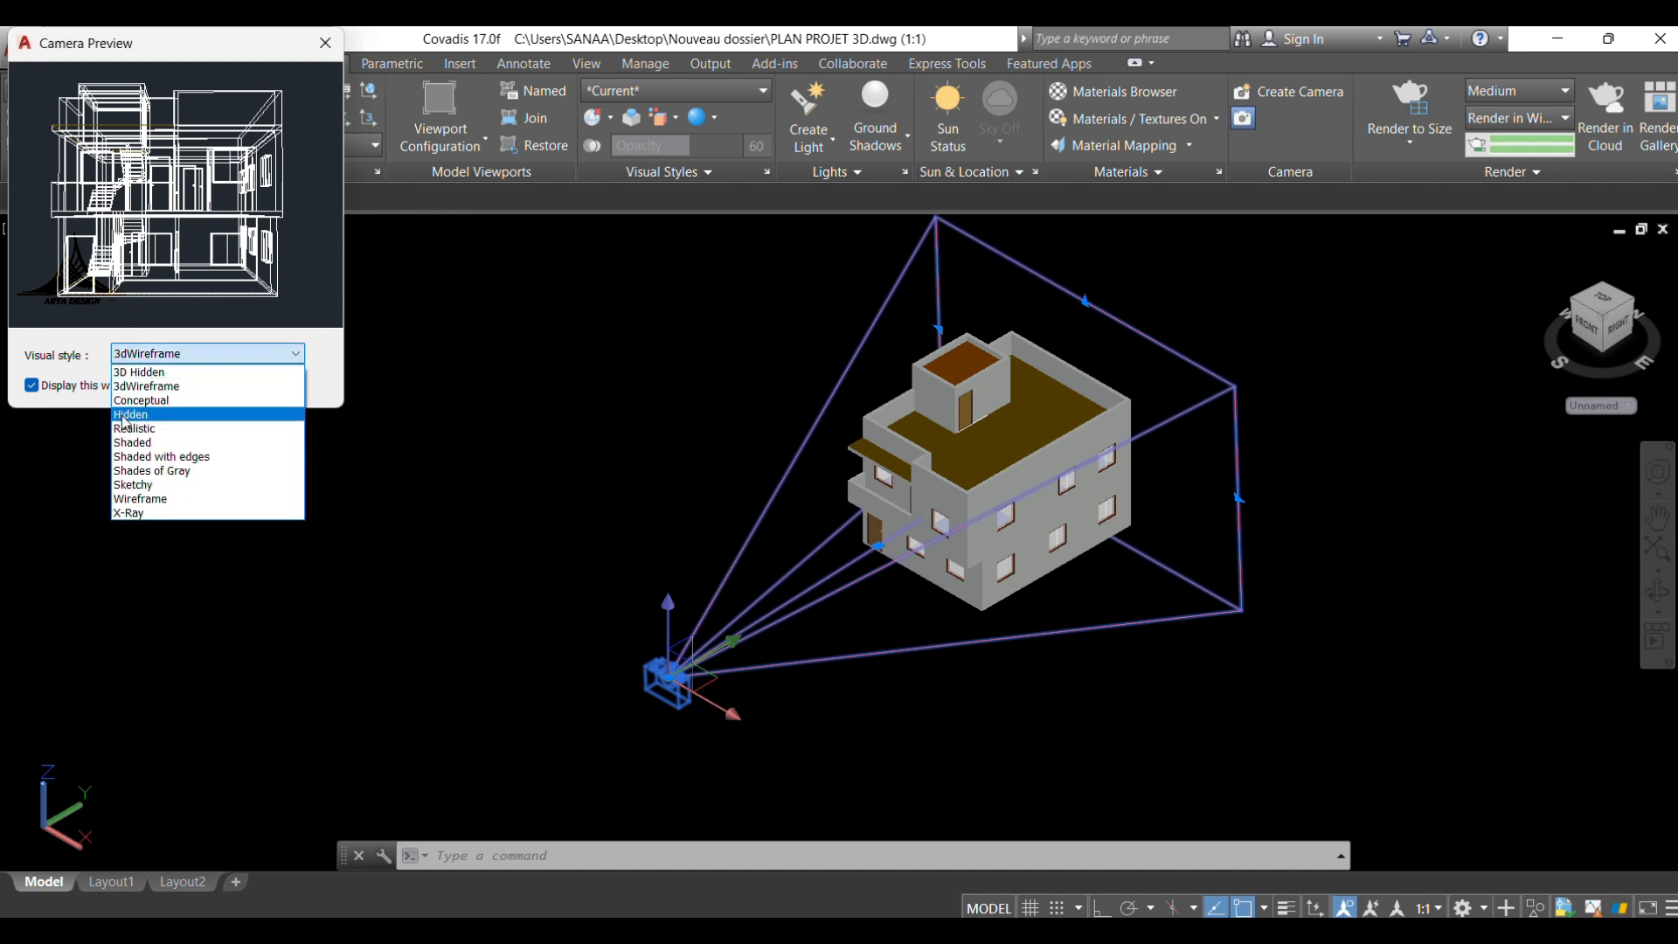
pyautogui.click(160, 429)
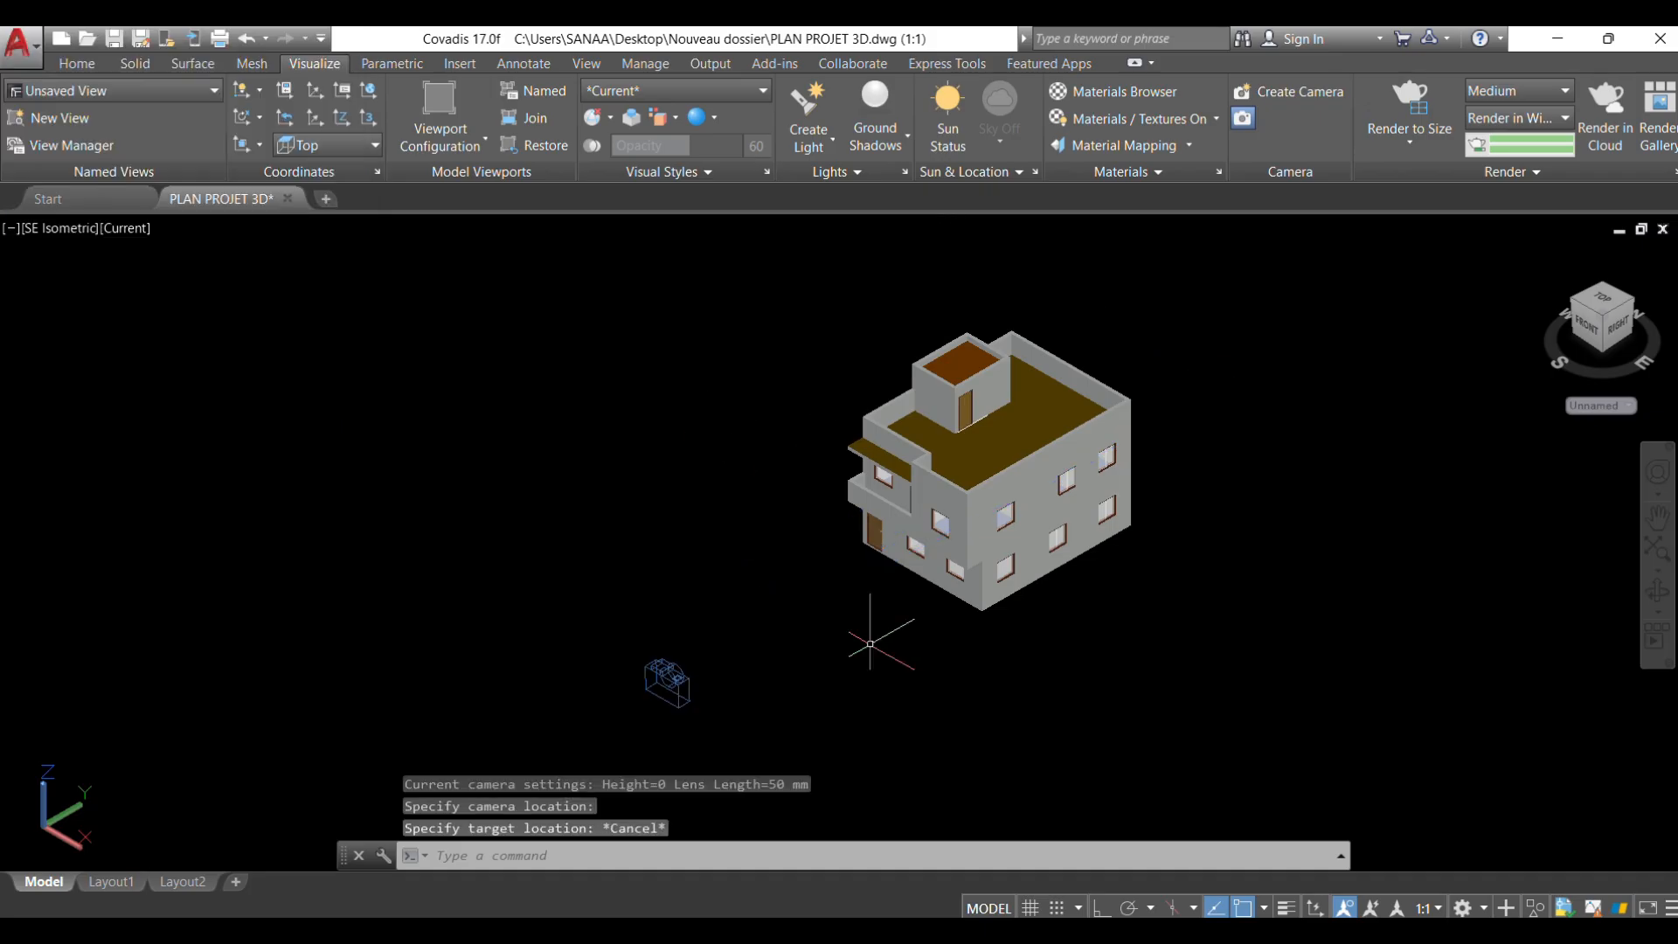
pyautogui.press('Escape')
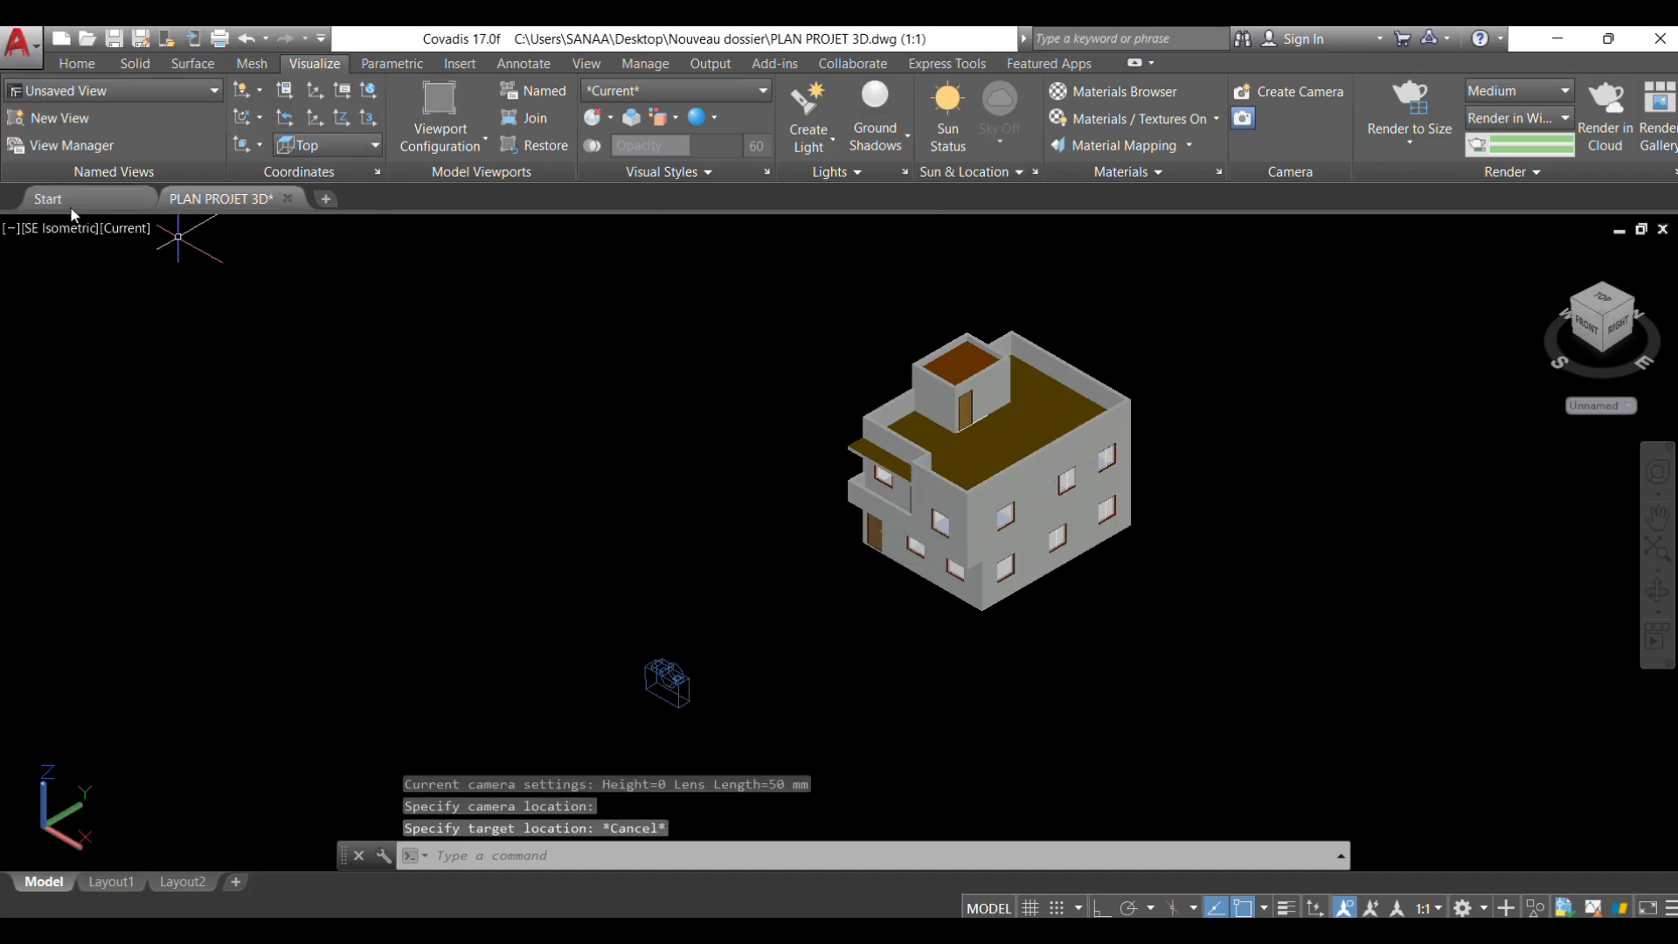
# Return to the Top view and place a second camera southeast of the building, targeted diagonally beyond its northwest corner with default options.
pyautogui.click(68, 228)
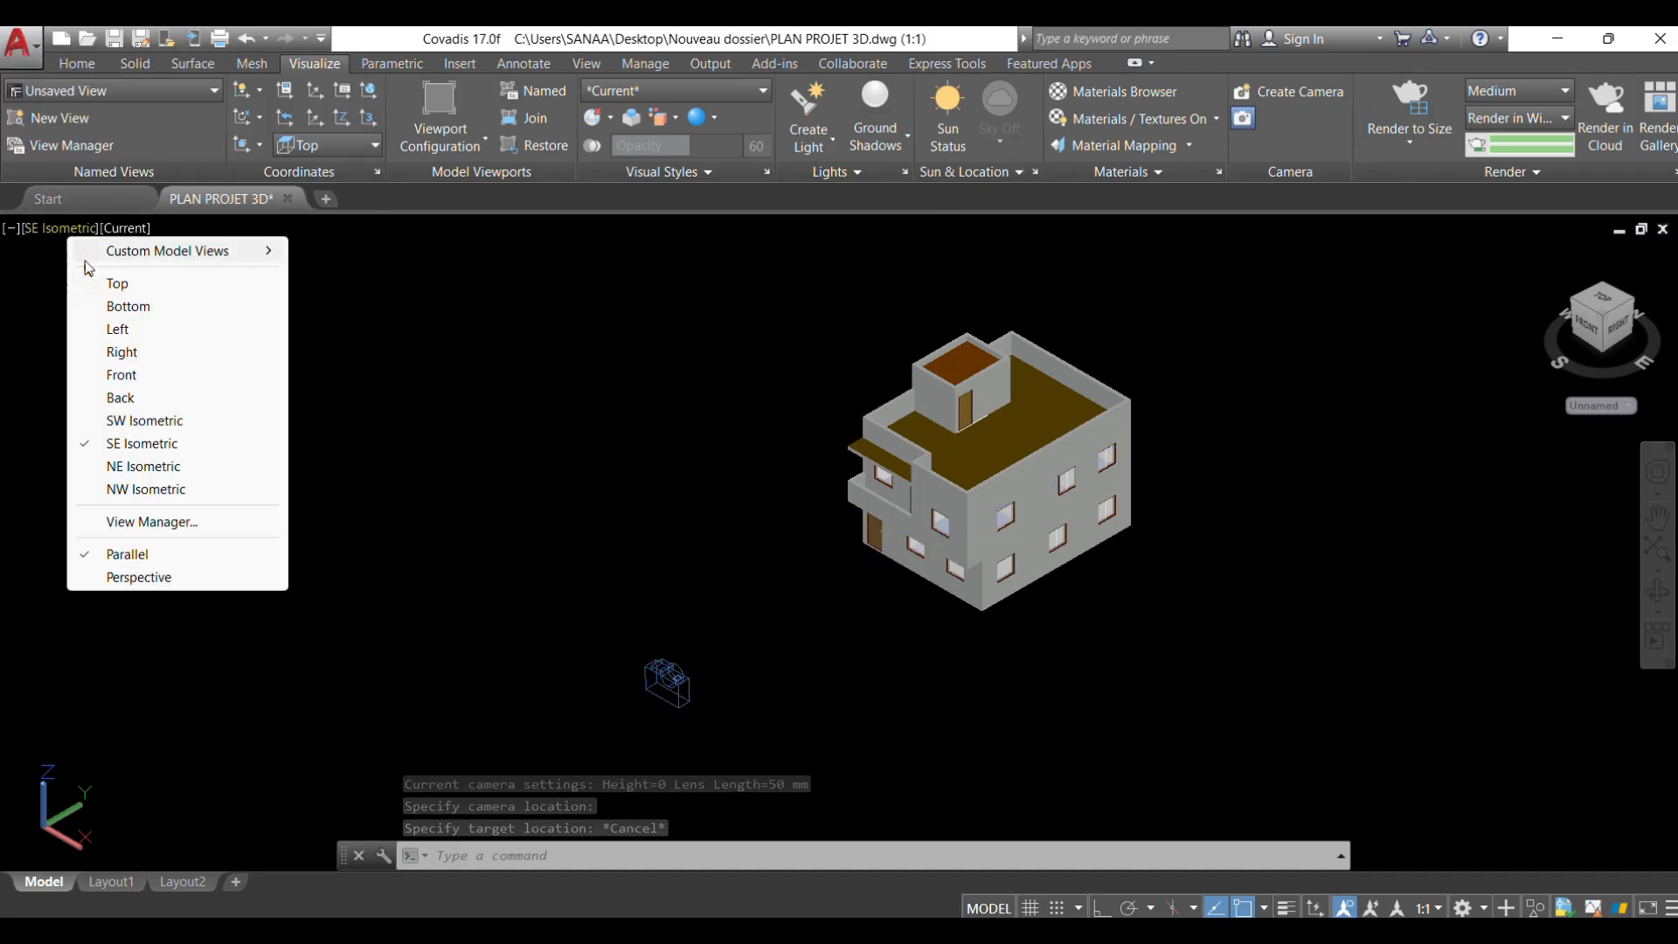
pyautogui.click(103, 284)
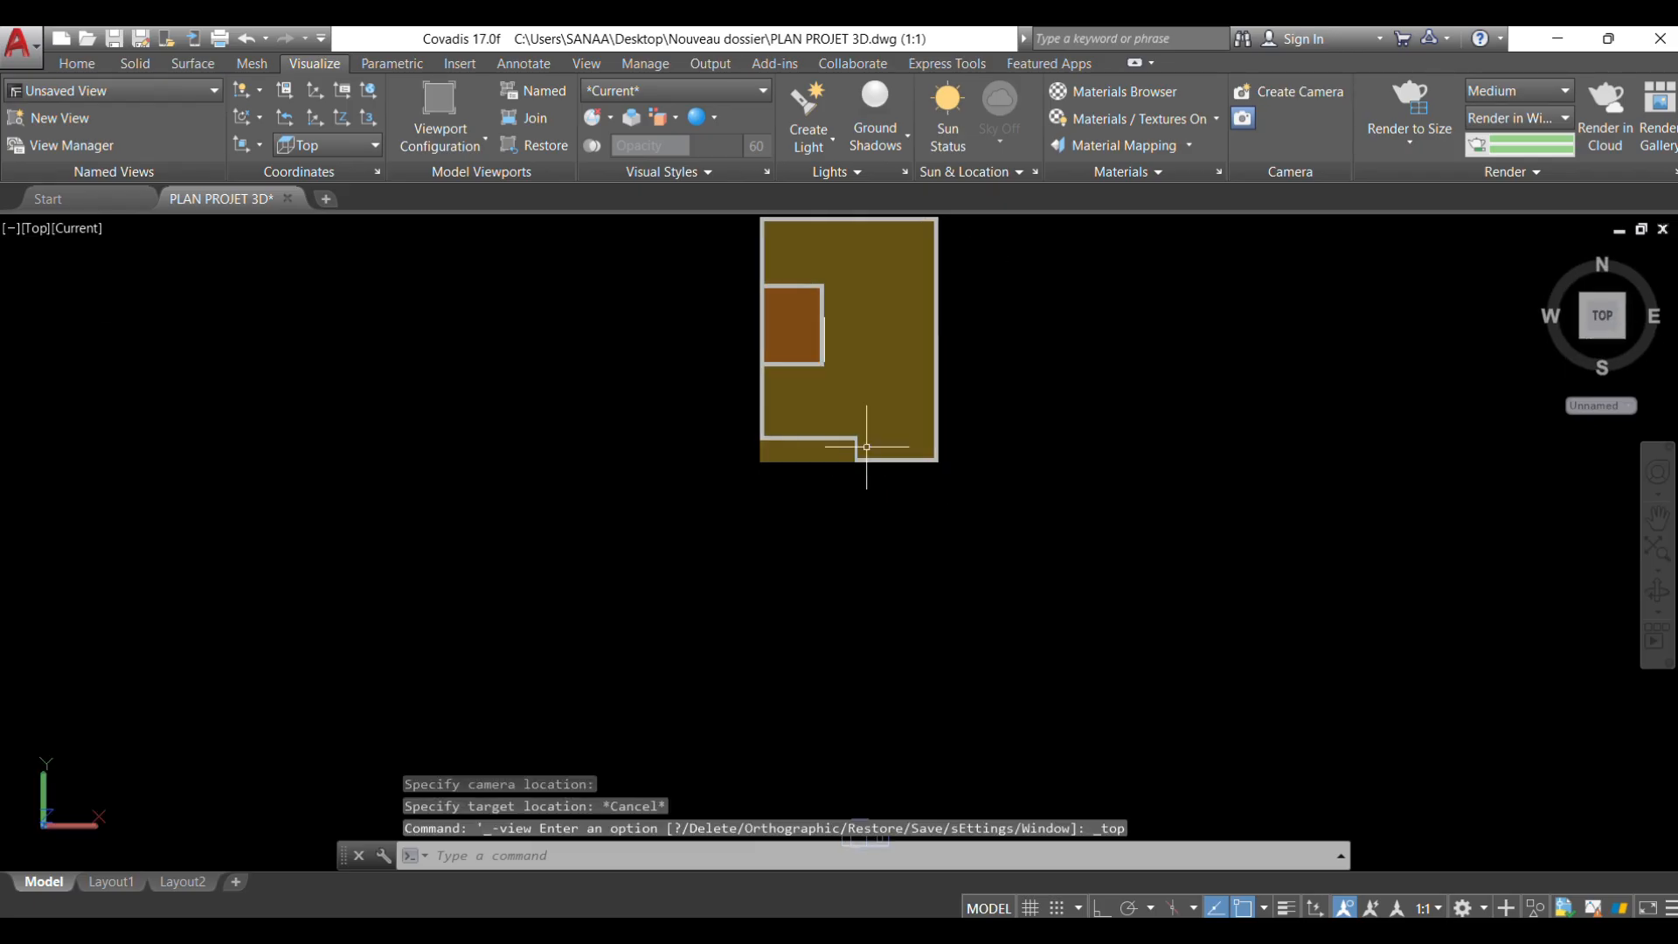
pyautogui.click(1288, 93)
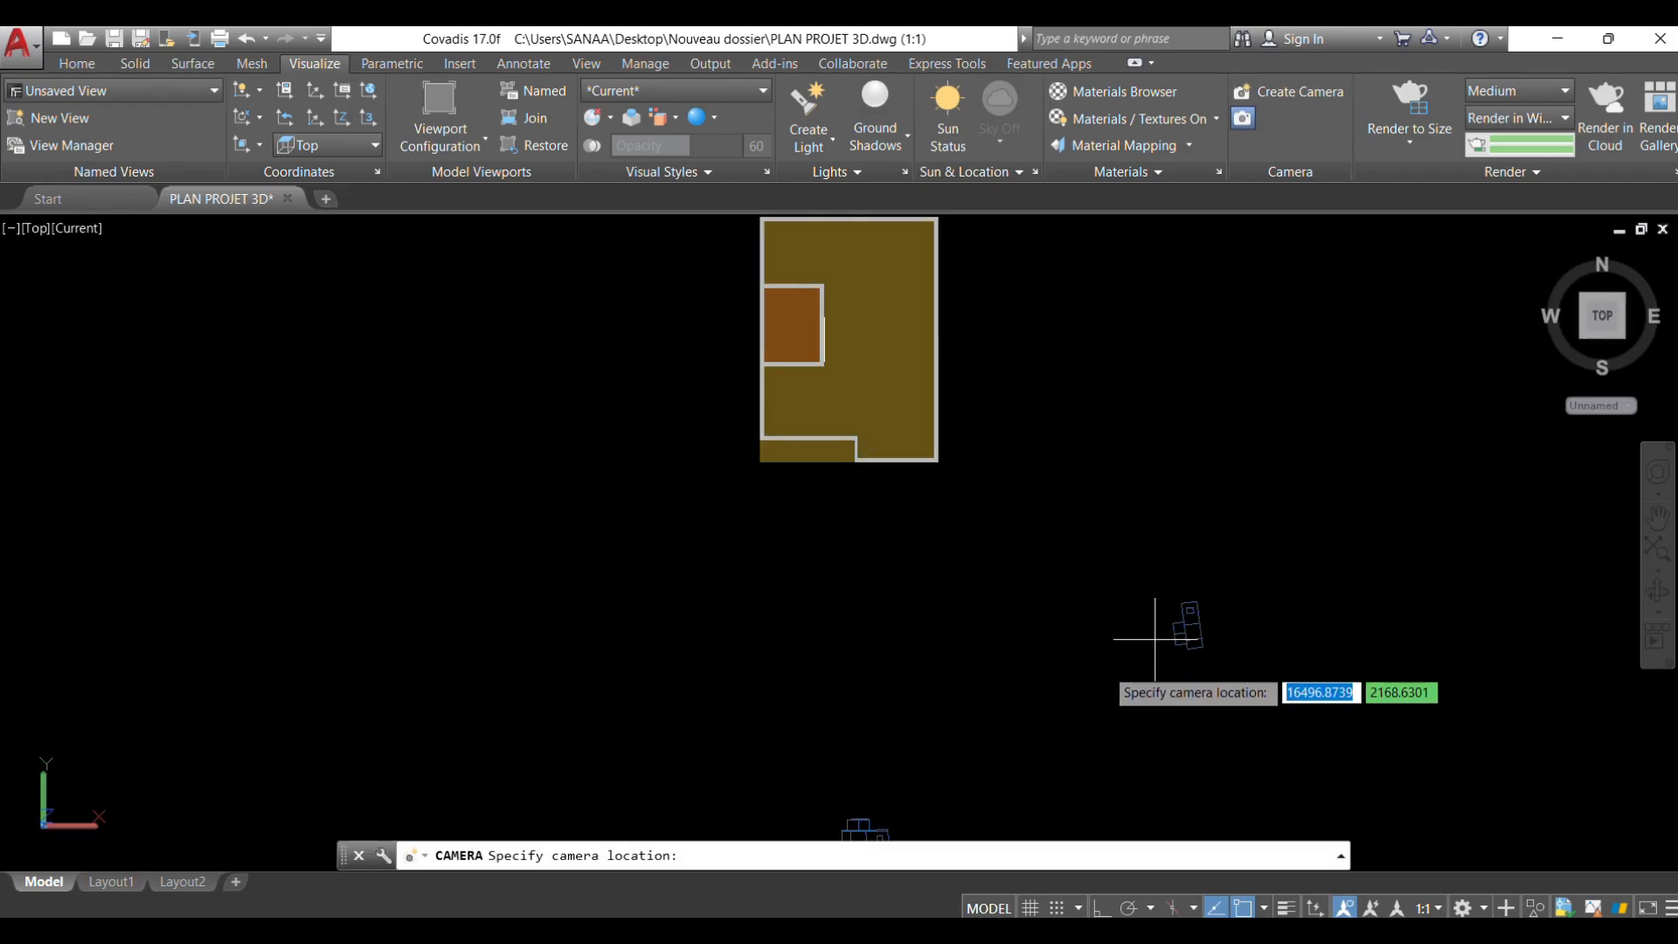
pyautogui.scroll(-2, 1065, 674)
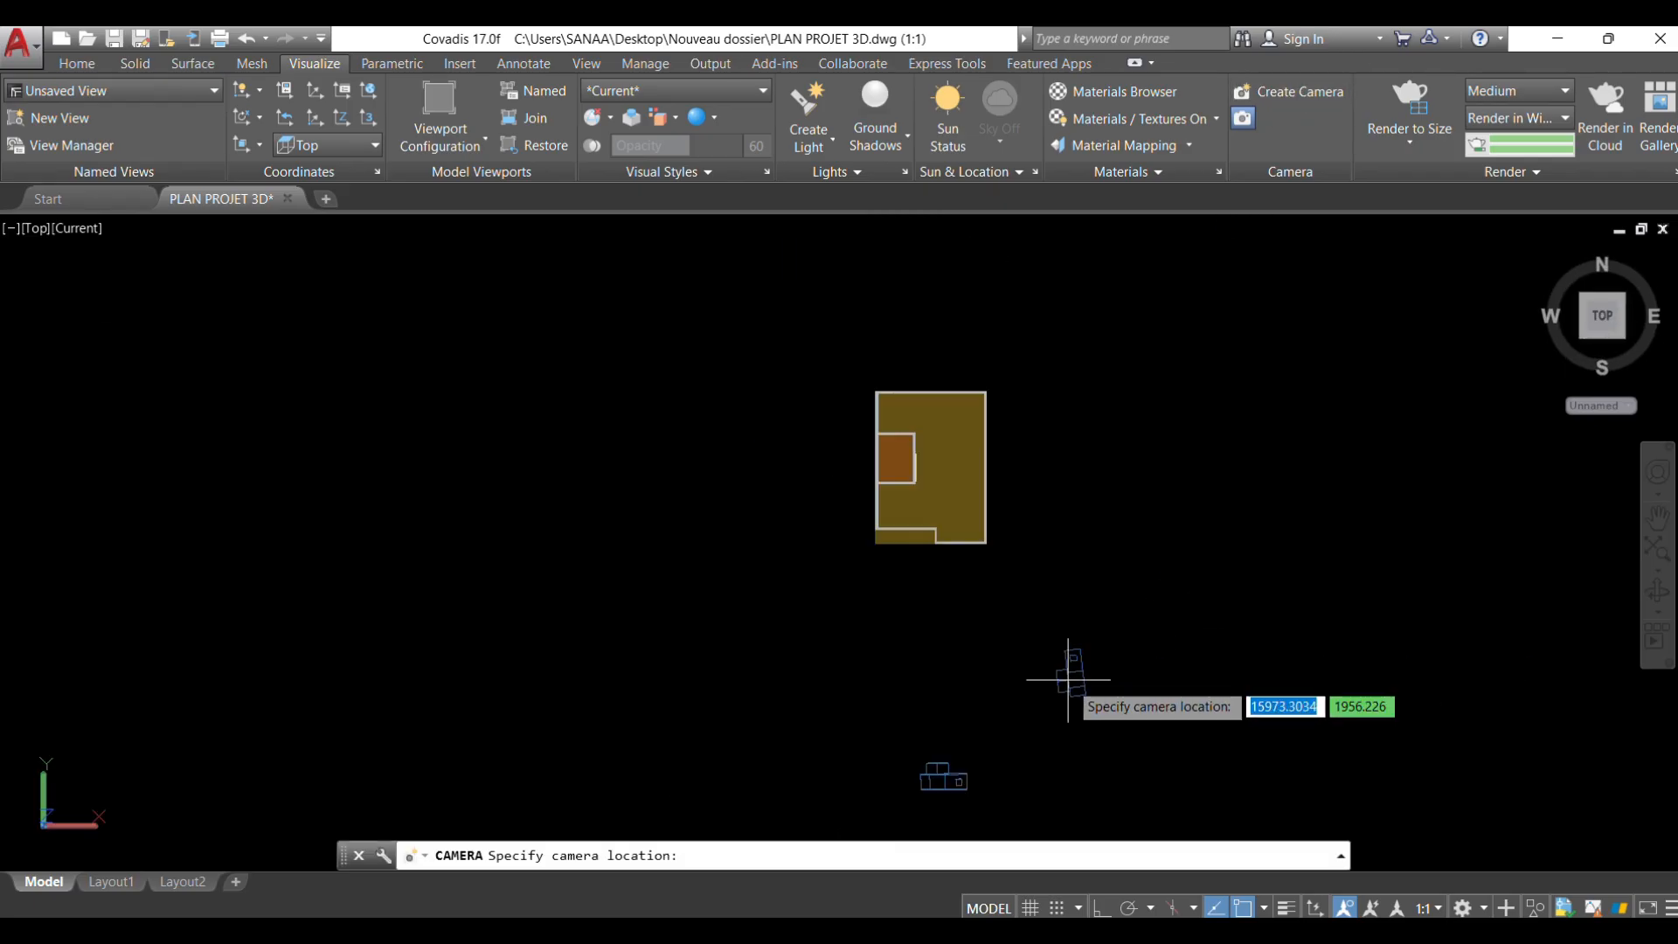
pyautogui.click(1136, 739)
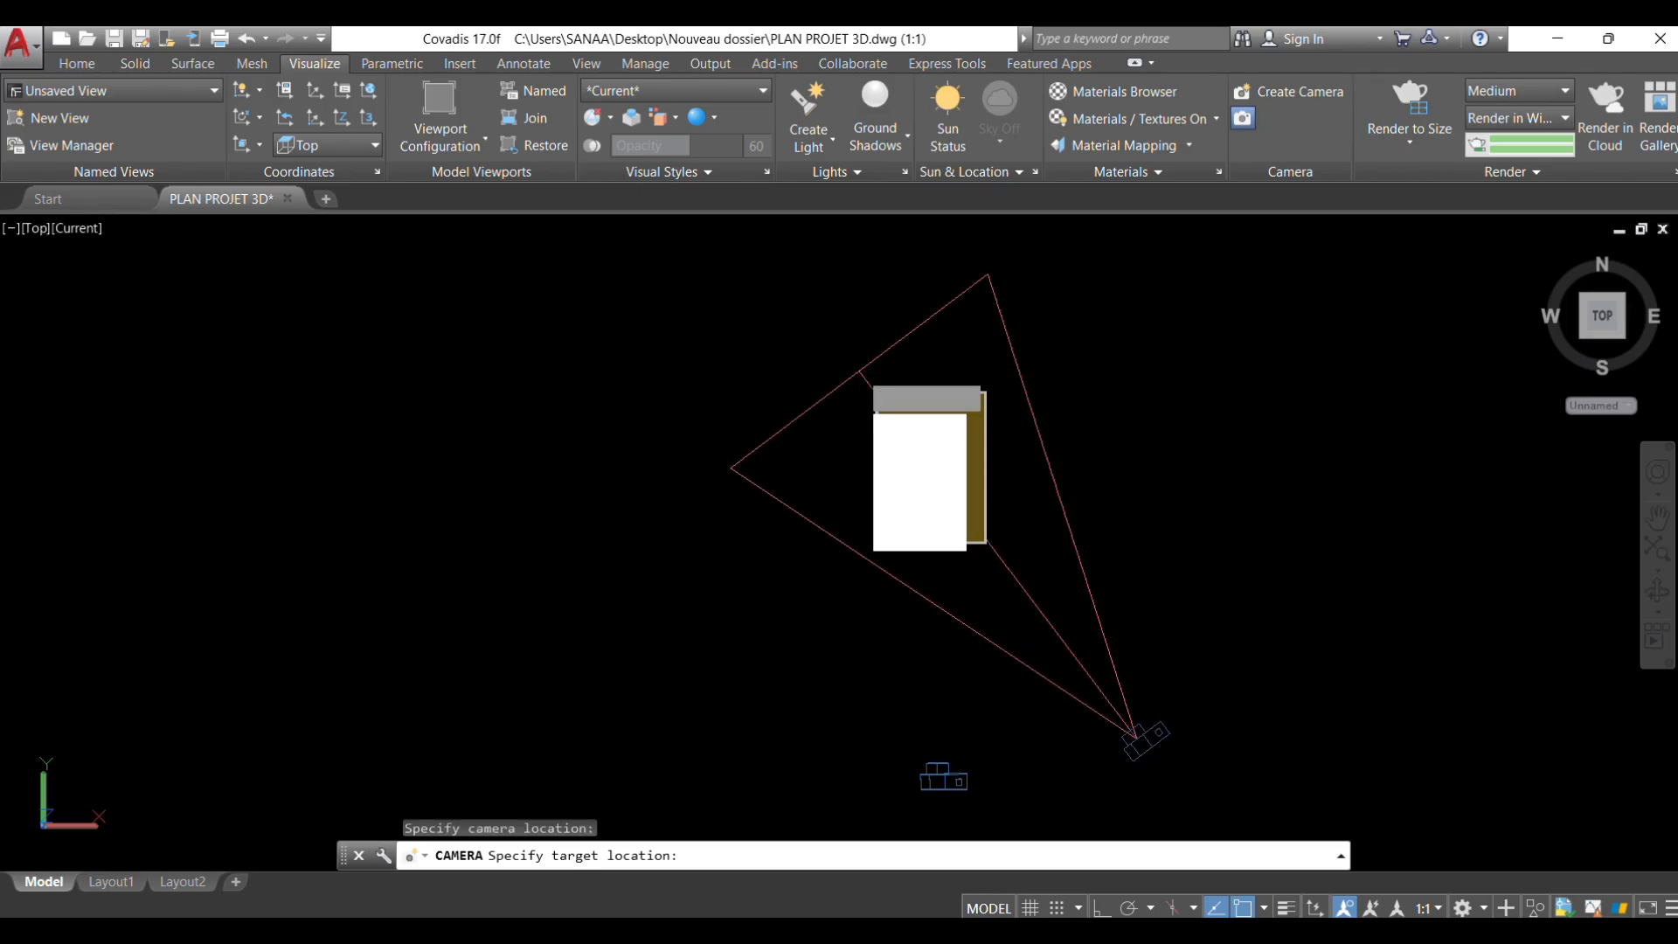
pyautogui.click(859, 370)
pyautogui.press('Return')
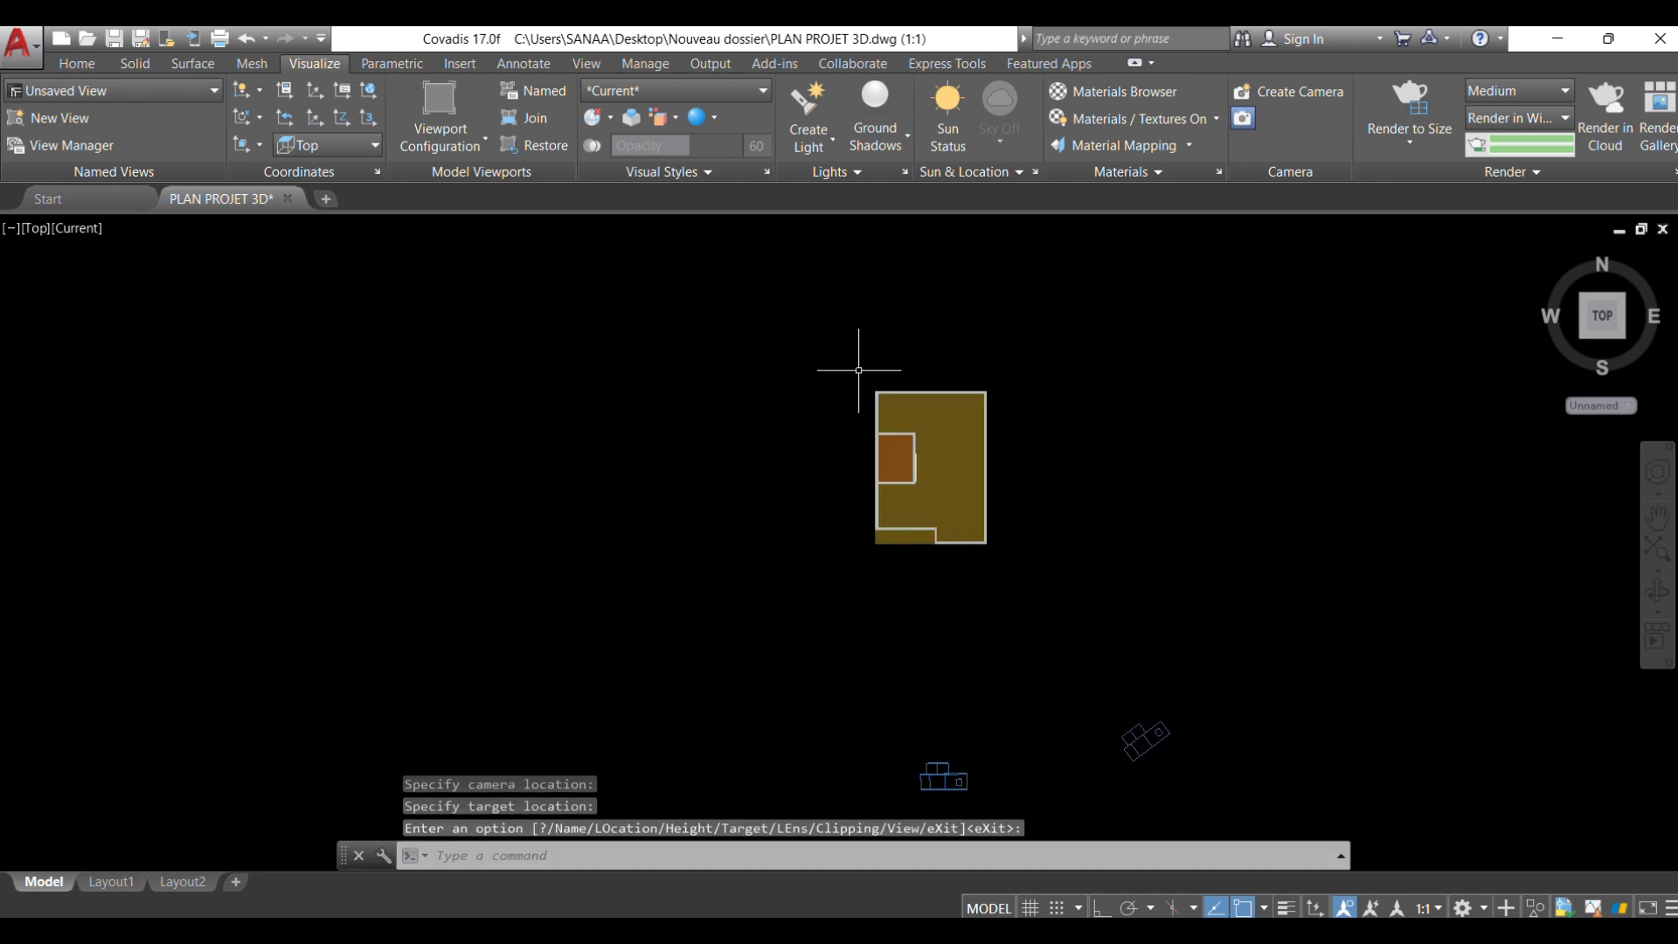
# Switch to the SE Isometric view and preview what the southeast camera sees in the Realistic visual style.
pyautogui.click(41, 232)
pyautogui.click(115, 443)
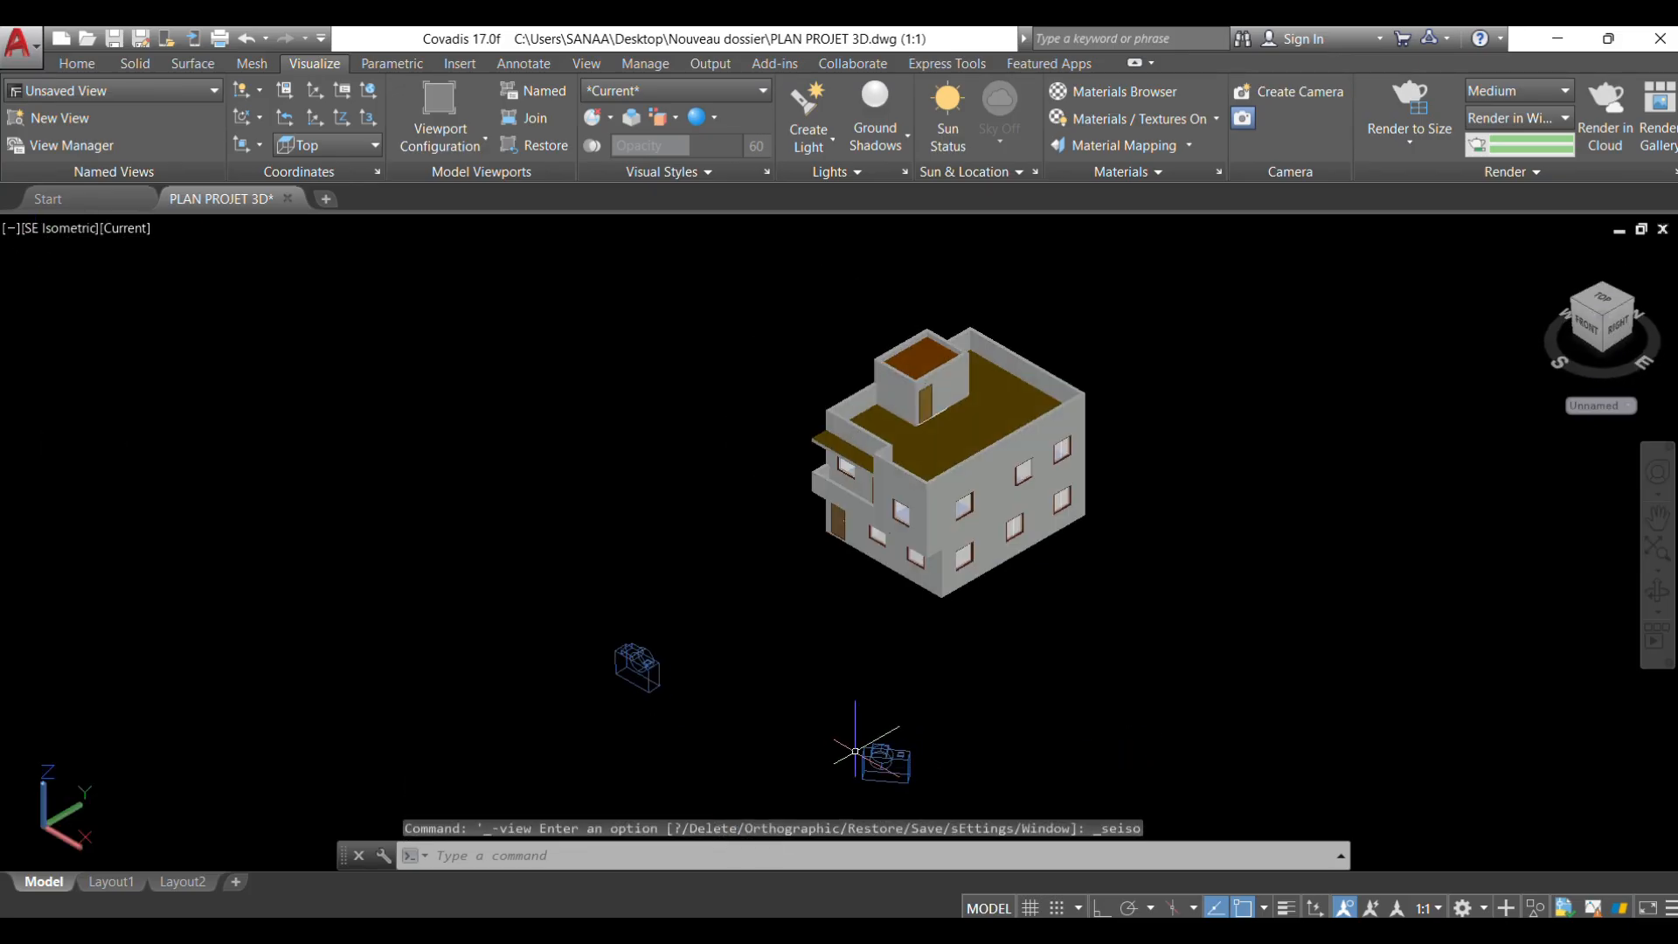
pyautogui.click(900, 764)
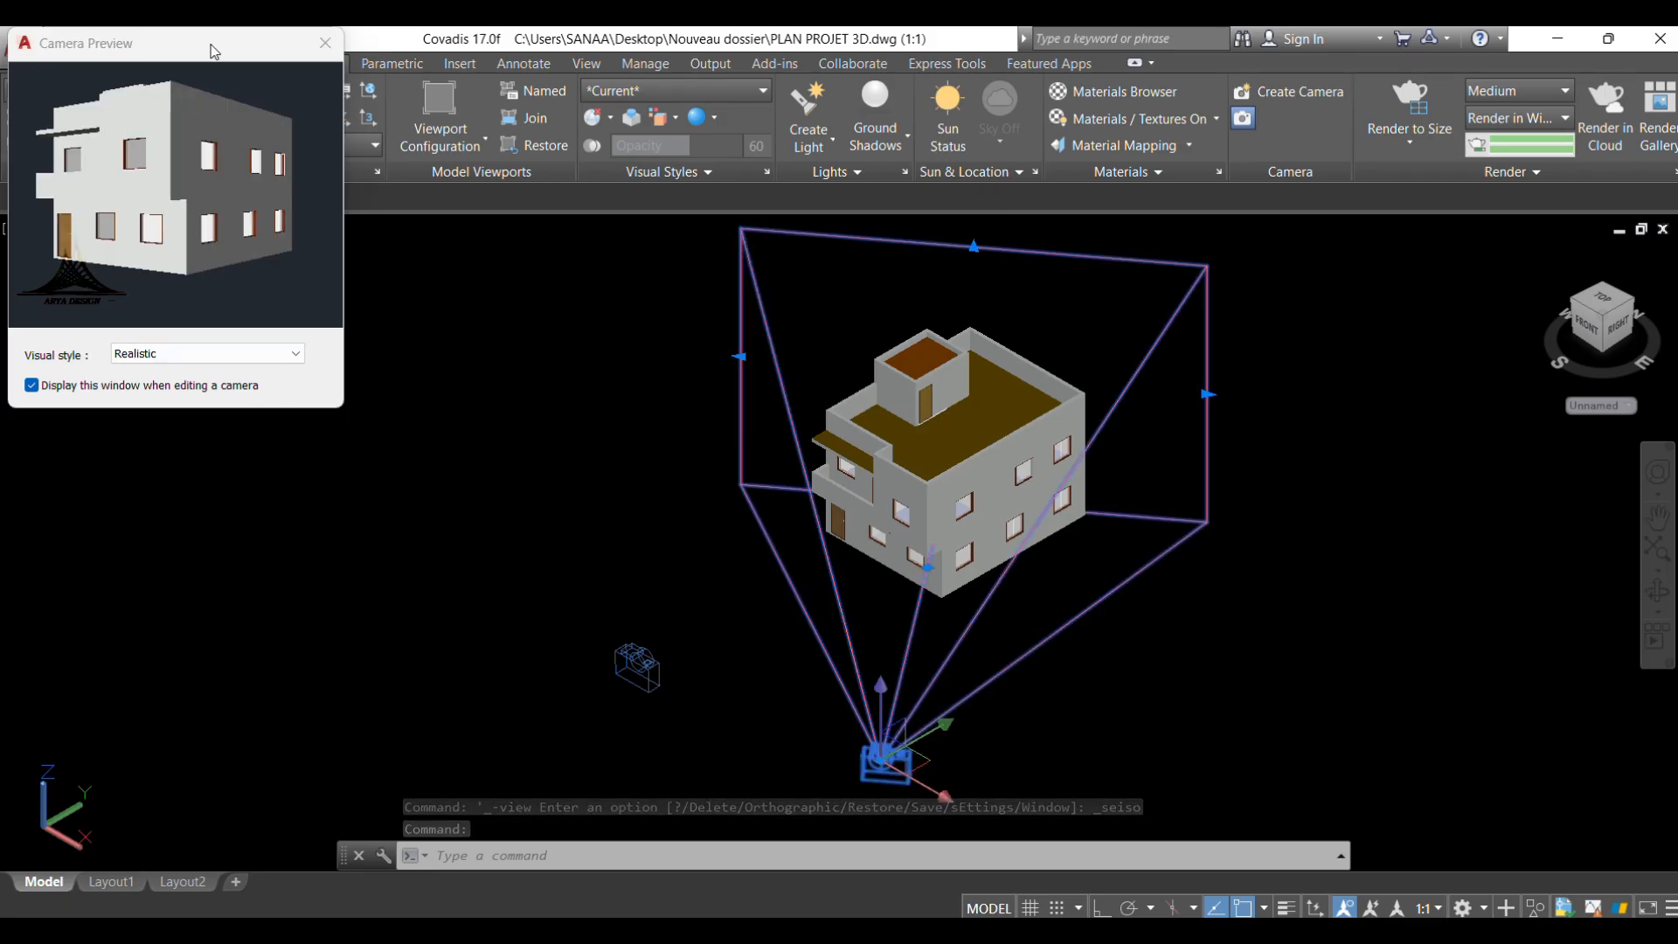
pyautogui.moveTo(213, 52); pyautogui.dragTo(267, 96)
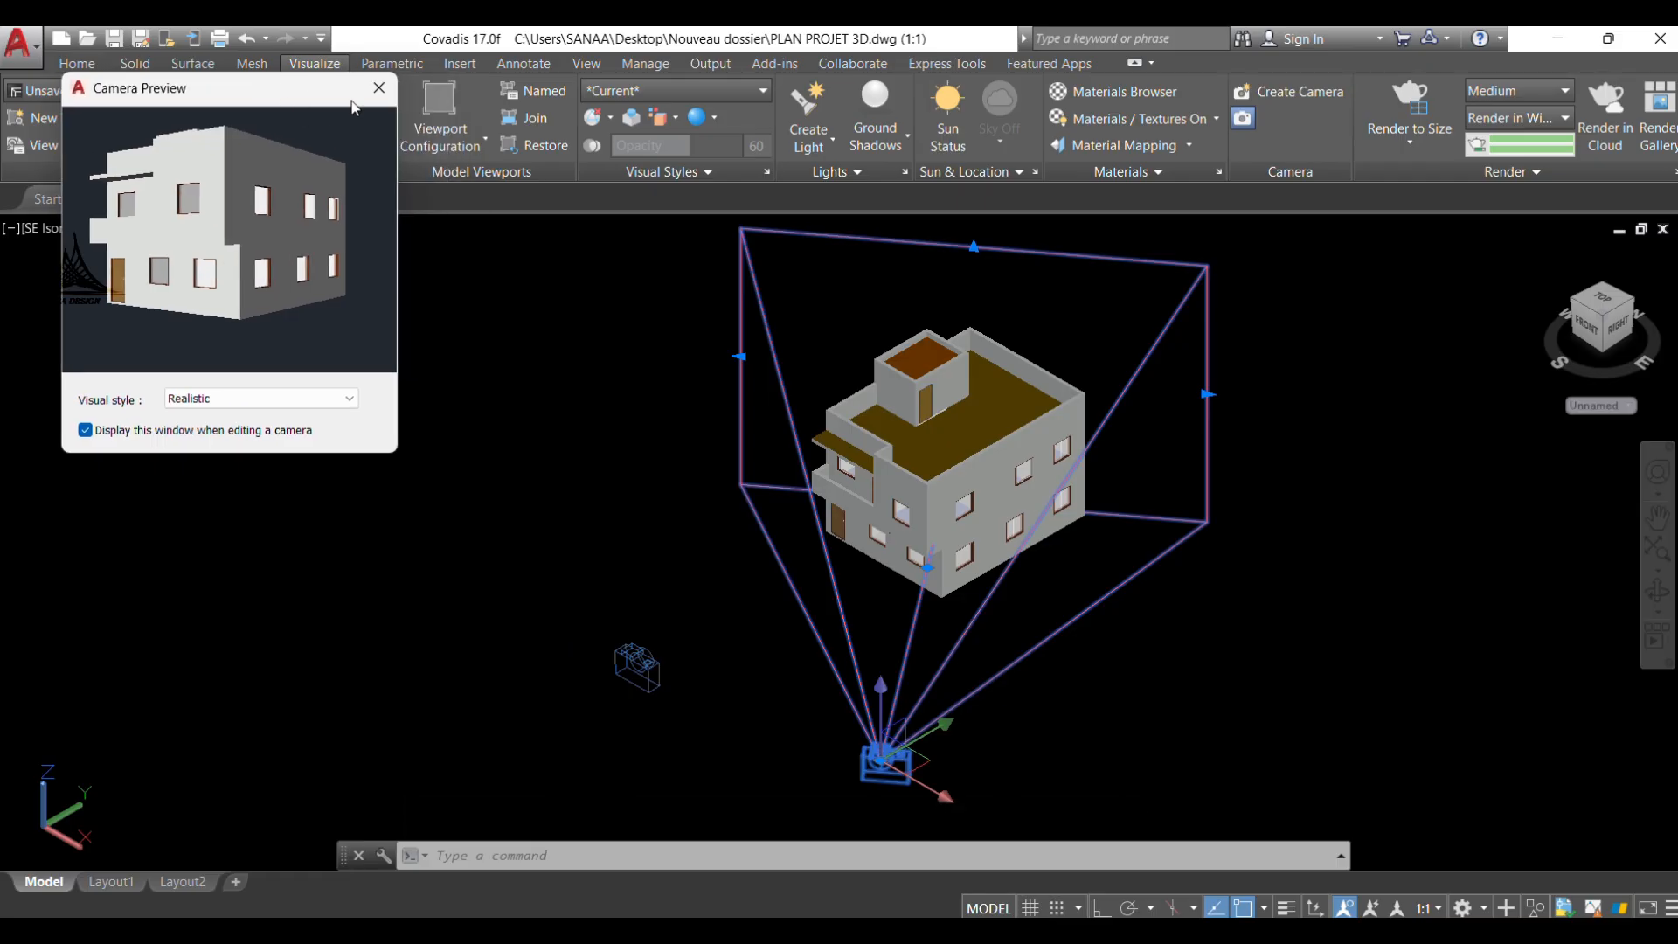
pyautogui.press('Escape')
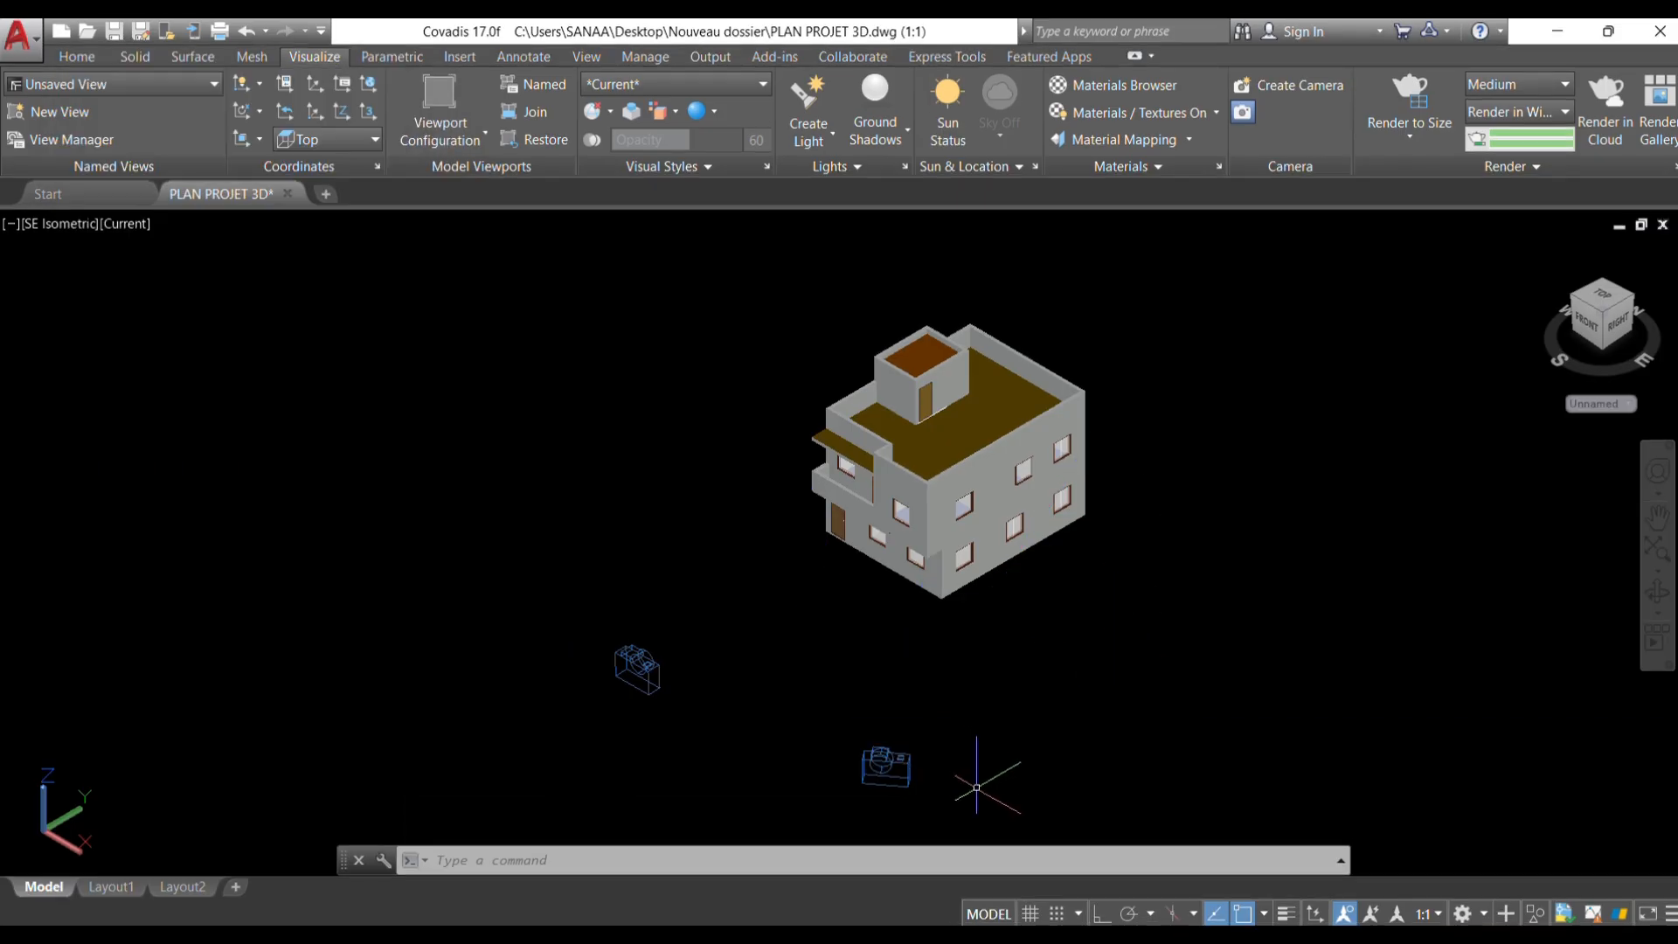
# Erase both the southeast camera and the front camera from the model.
pyautogui.click(976, 787)
pyautogui.click(798, 711)
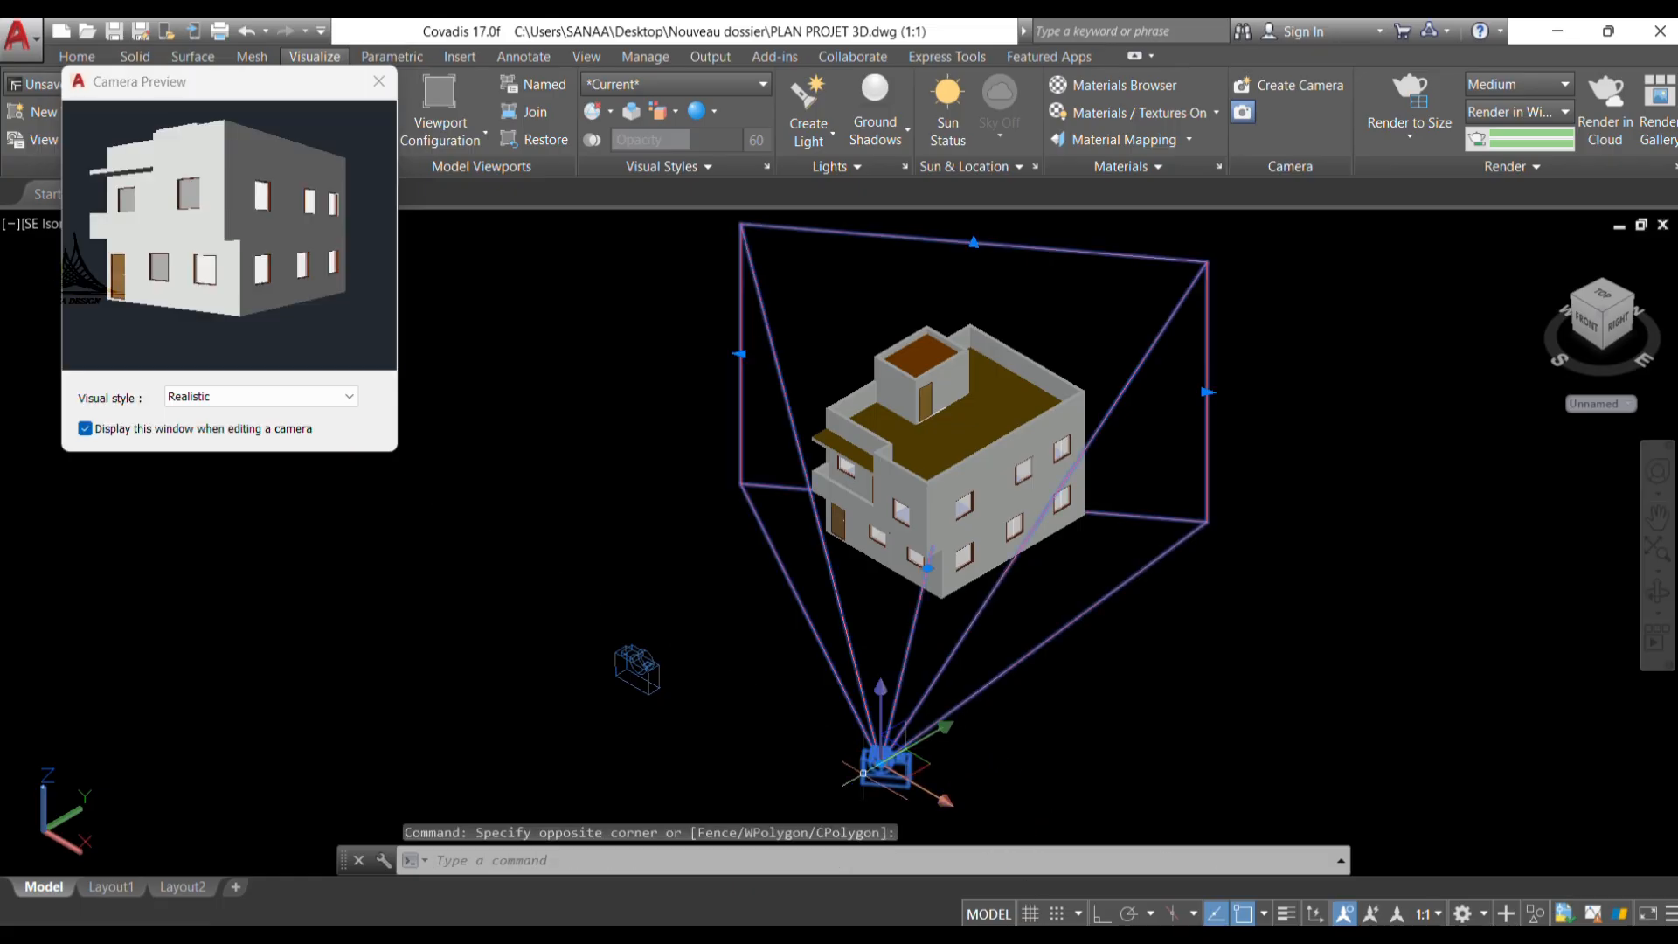
pyautogui.rightClick(827, 767)
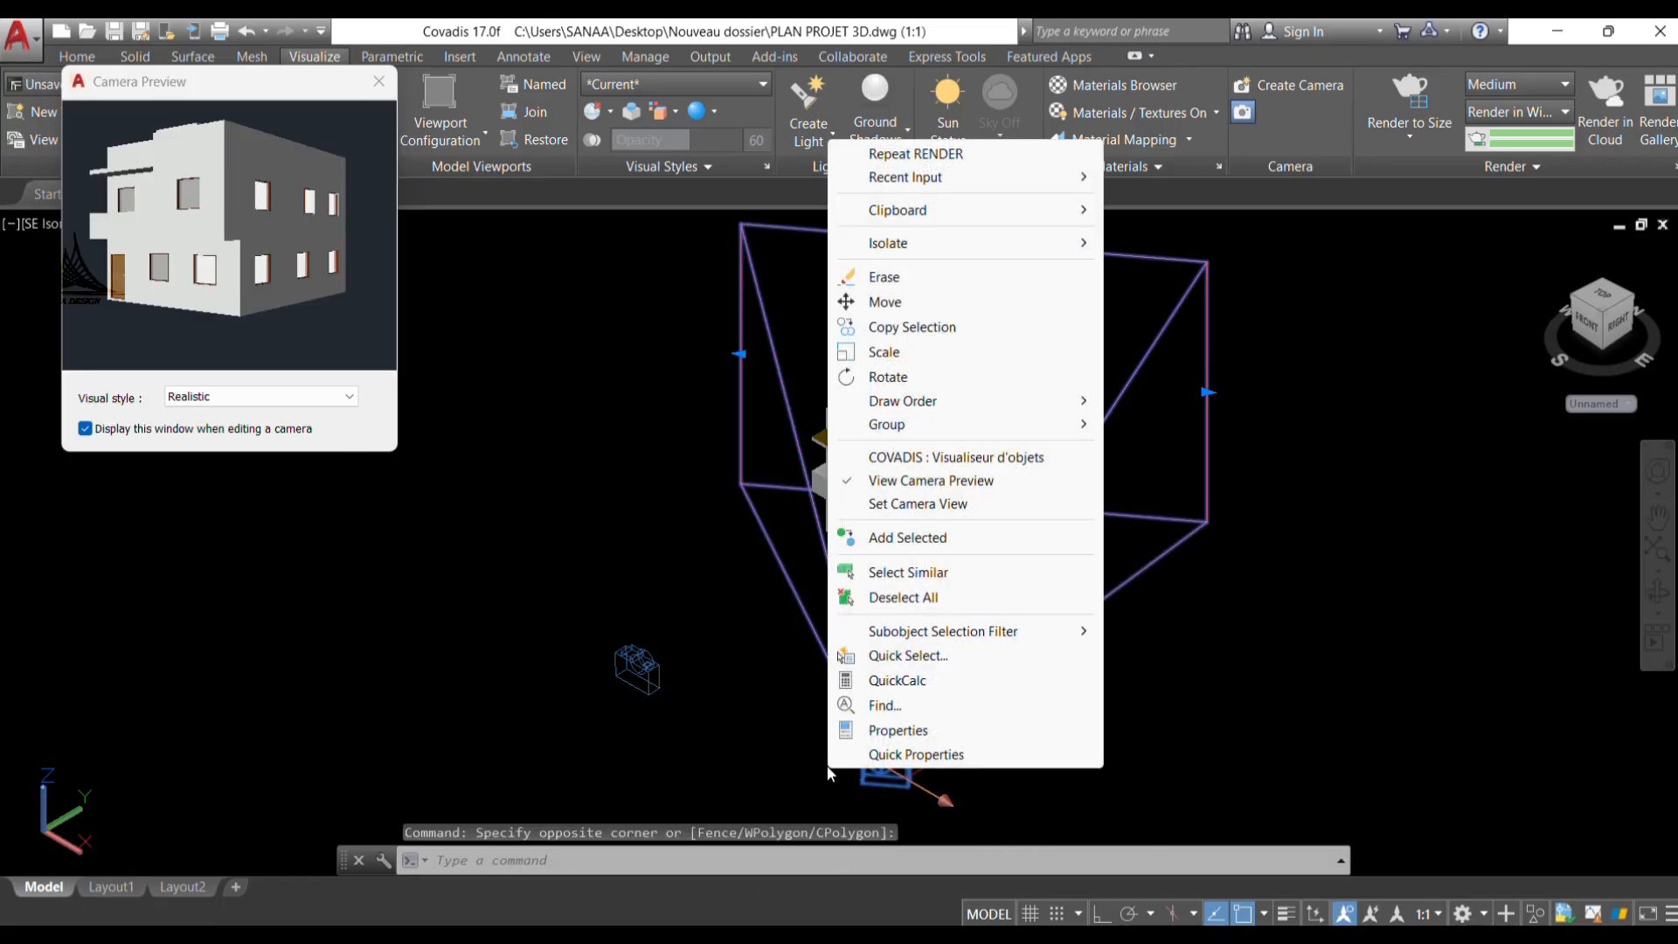
pyautogui.click(875, 284)
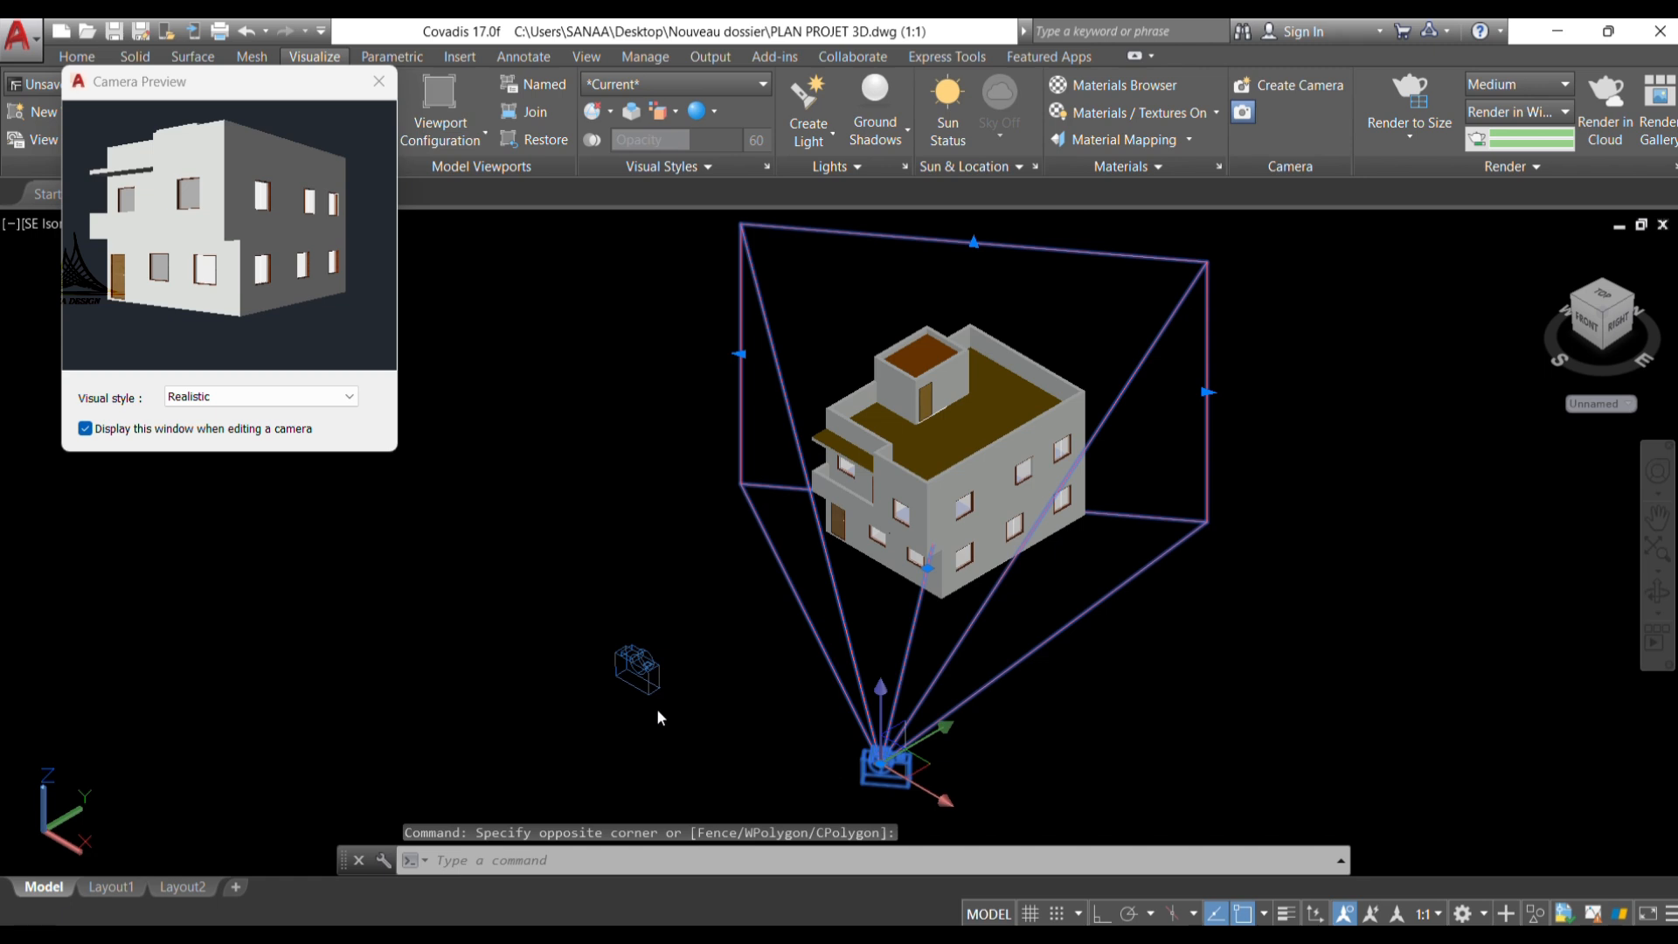
pyautogui.click(681, 726)
pyautogui.click(567, 614)
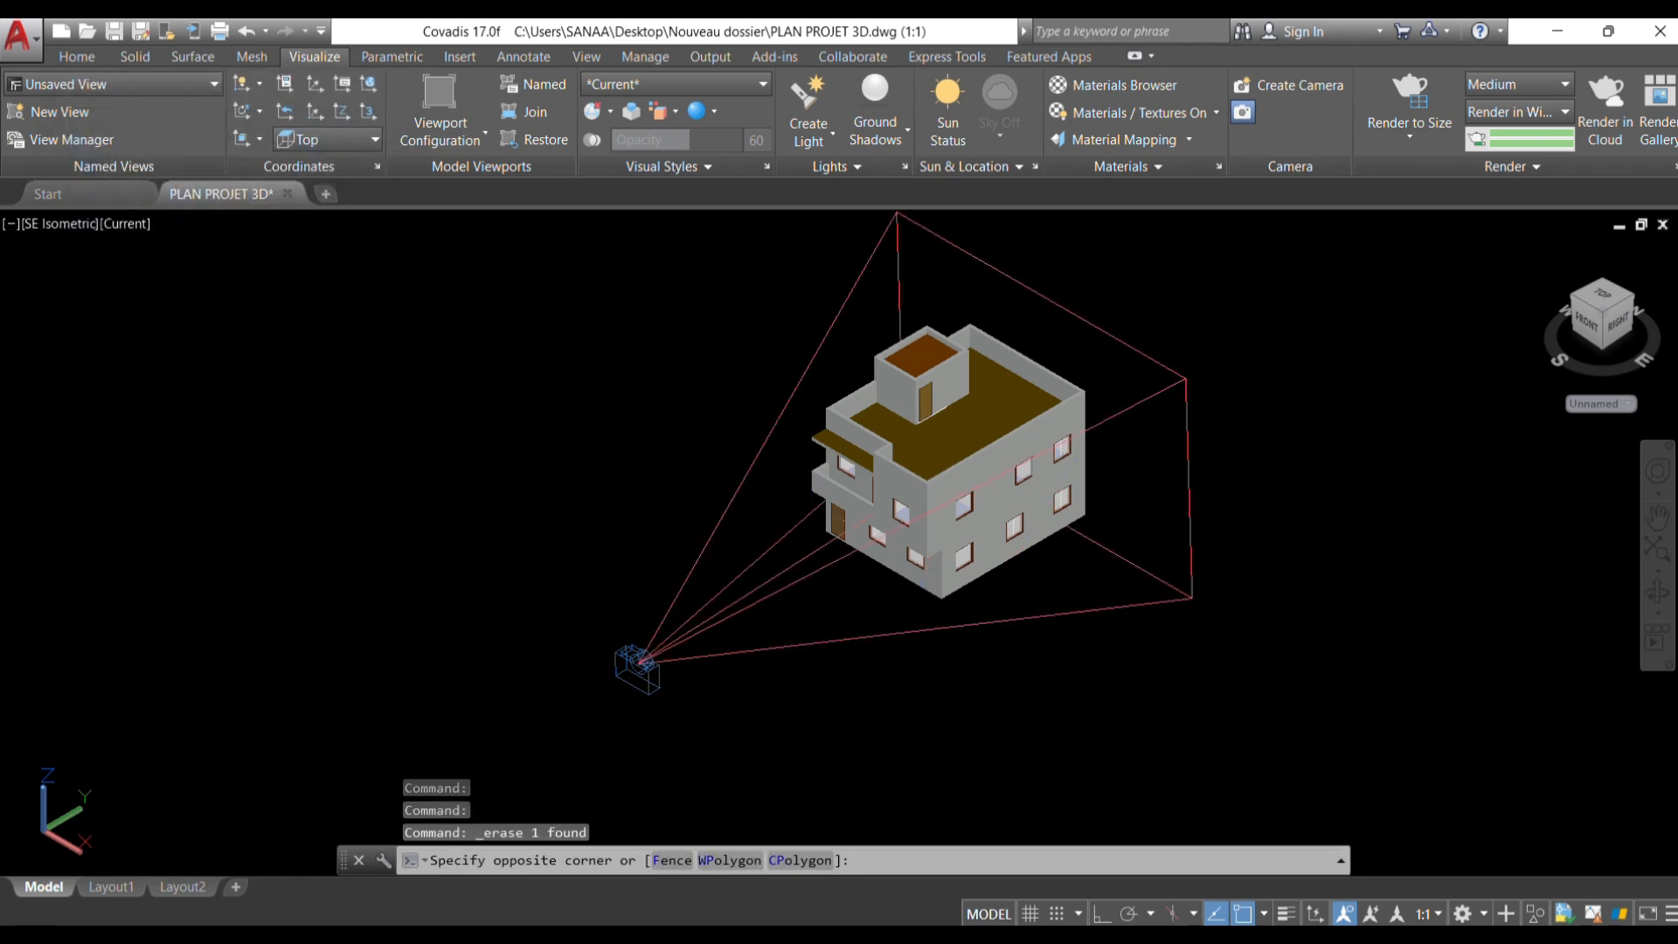
pyautogui.rightClick(569, 592)
pyautogui.click(643, 436)
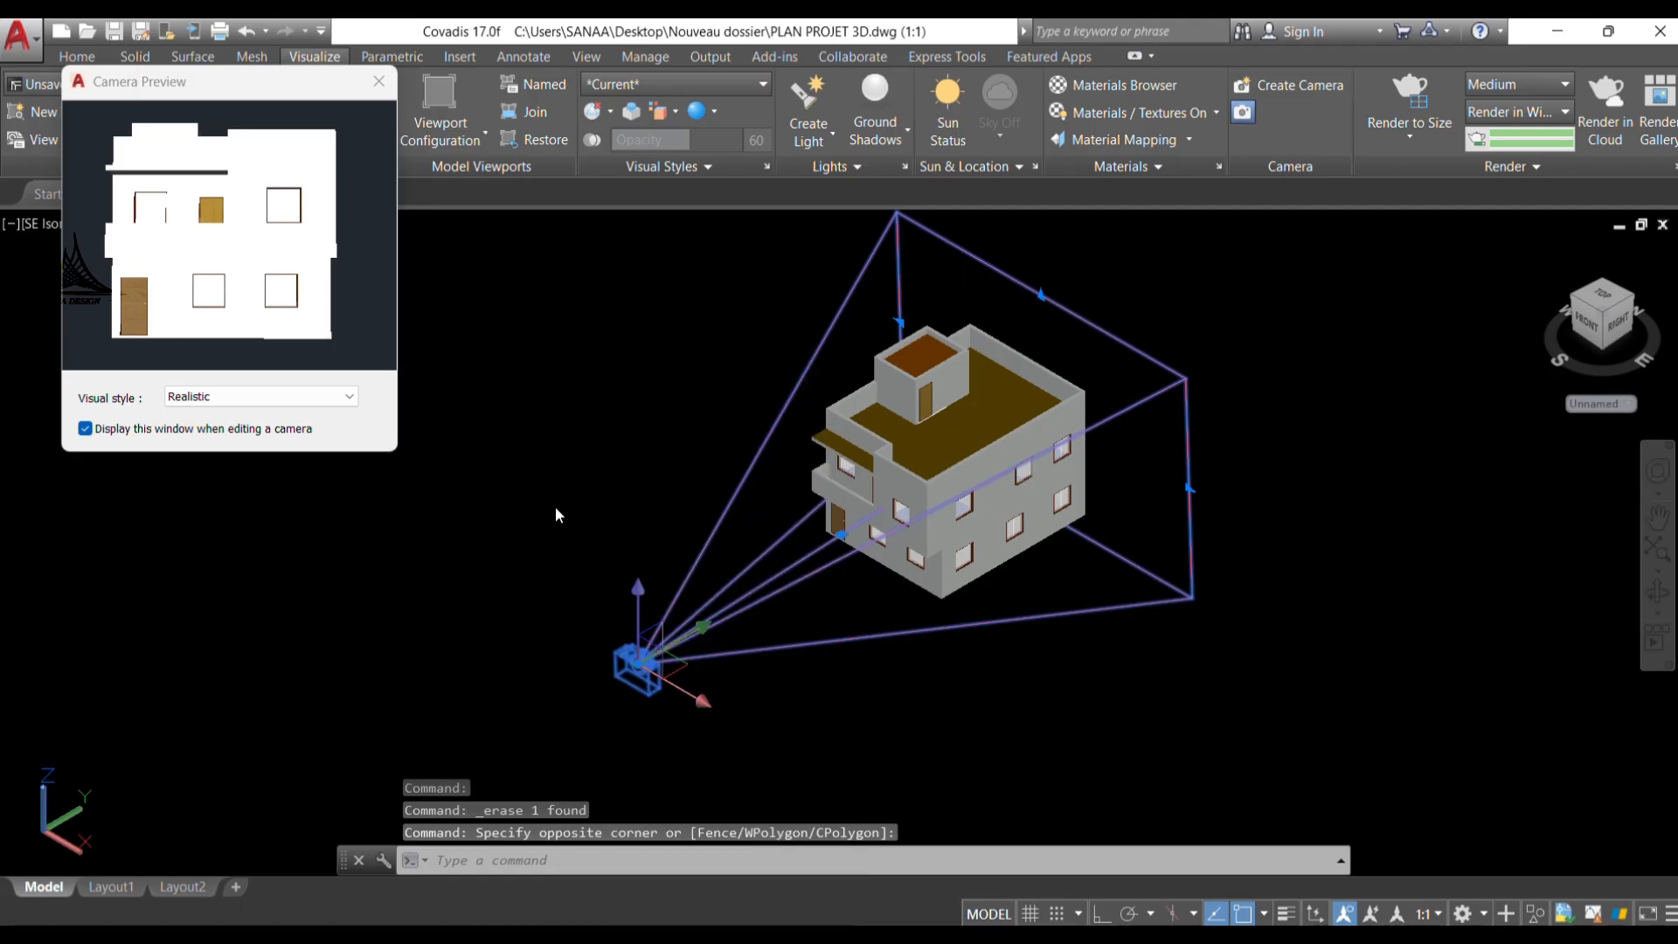
# Turn on the sun and set the render environment to use a custom background.
pyautogui.moveTo(839, 504); pyautogui.dragTo(701, 570, button='middle')
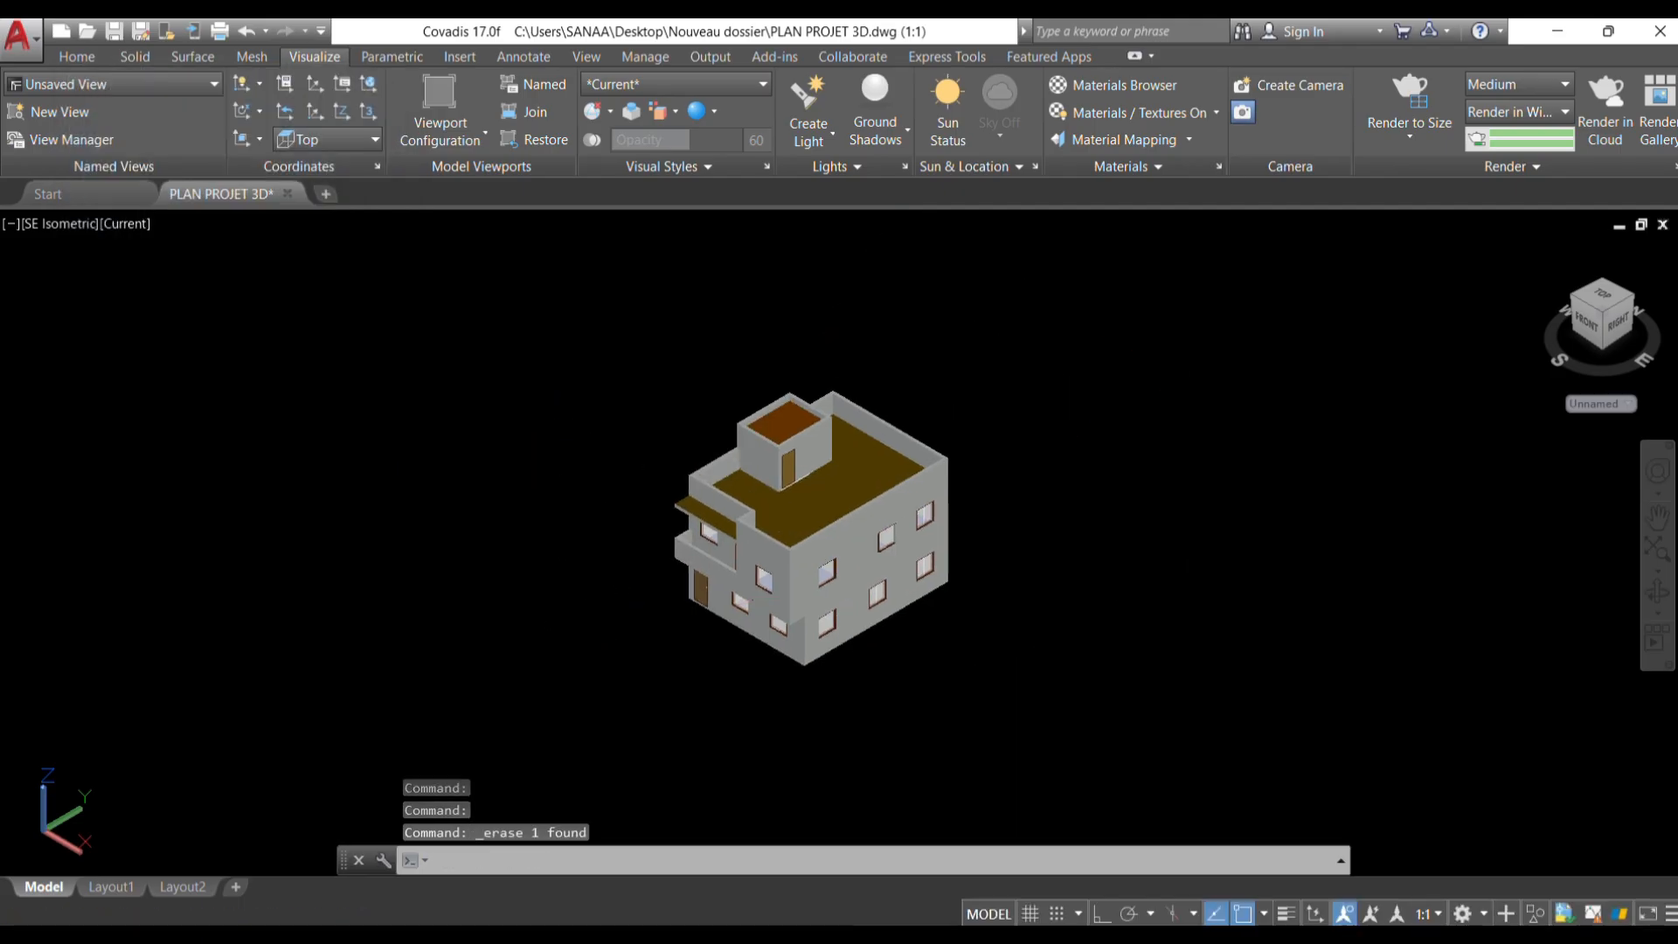
pyautogui.scroll(2, 863, 503)
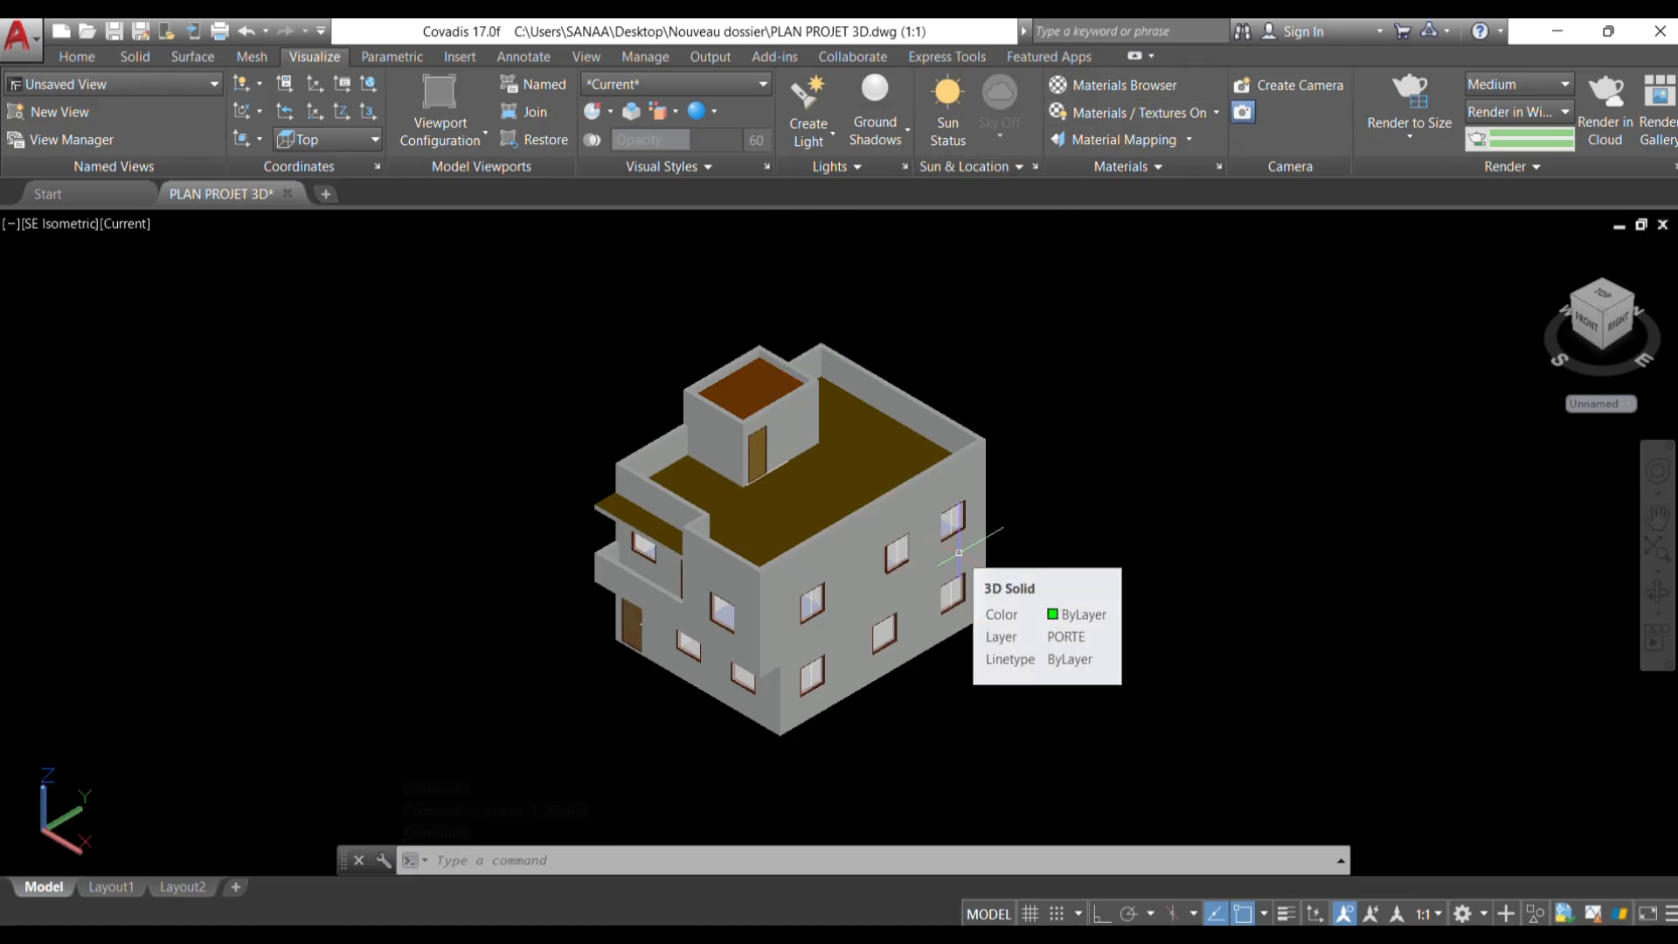
pyautogui.click(954, 120)
pyautogui.click(802, 485)
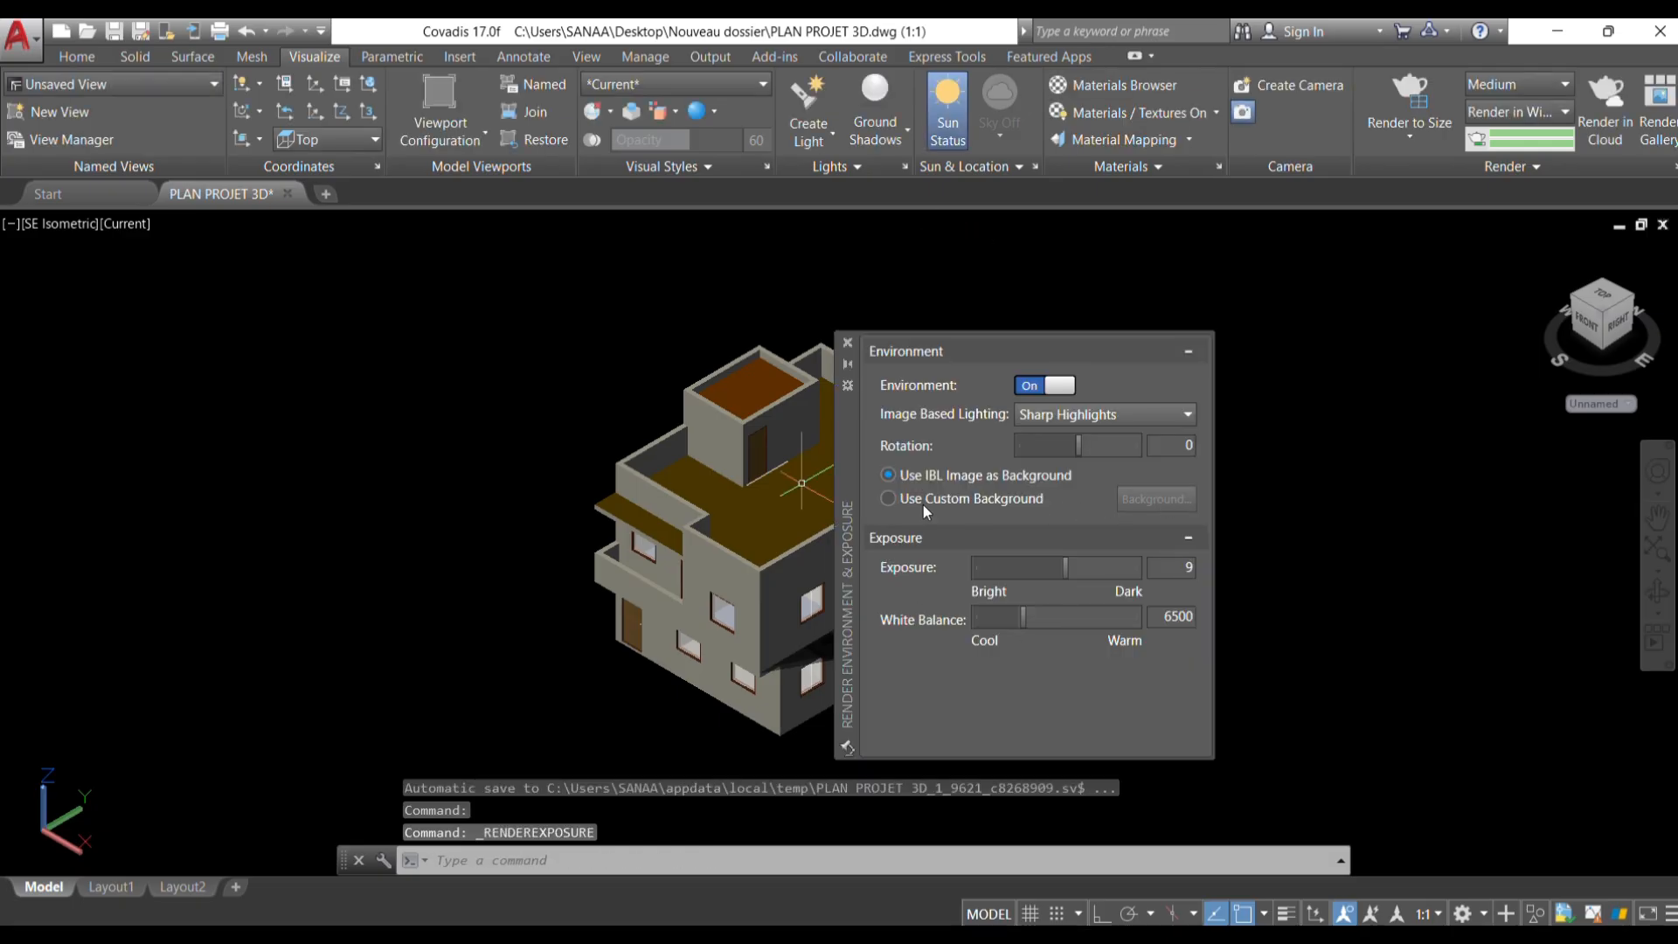
pyautogui.click(887, 499)
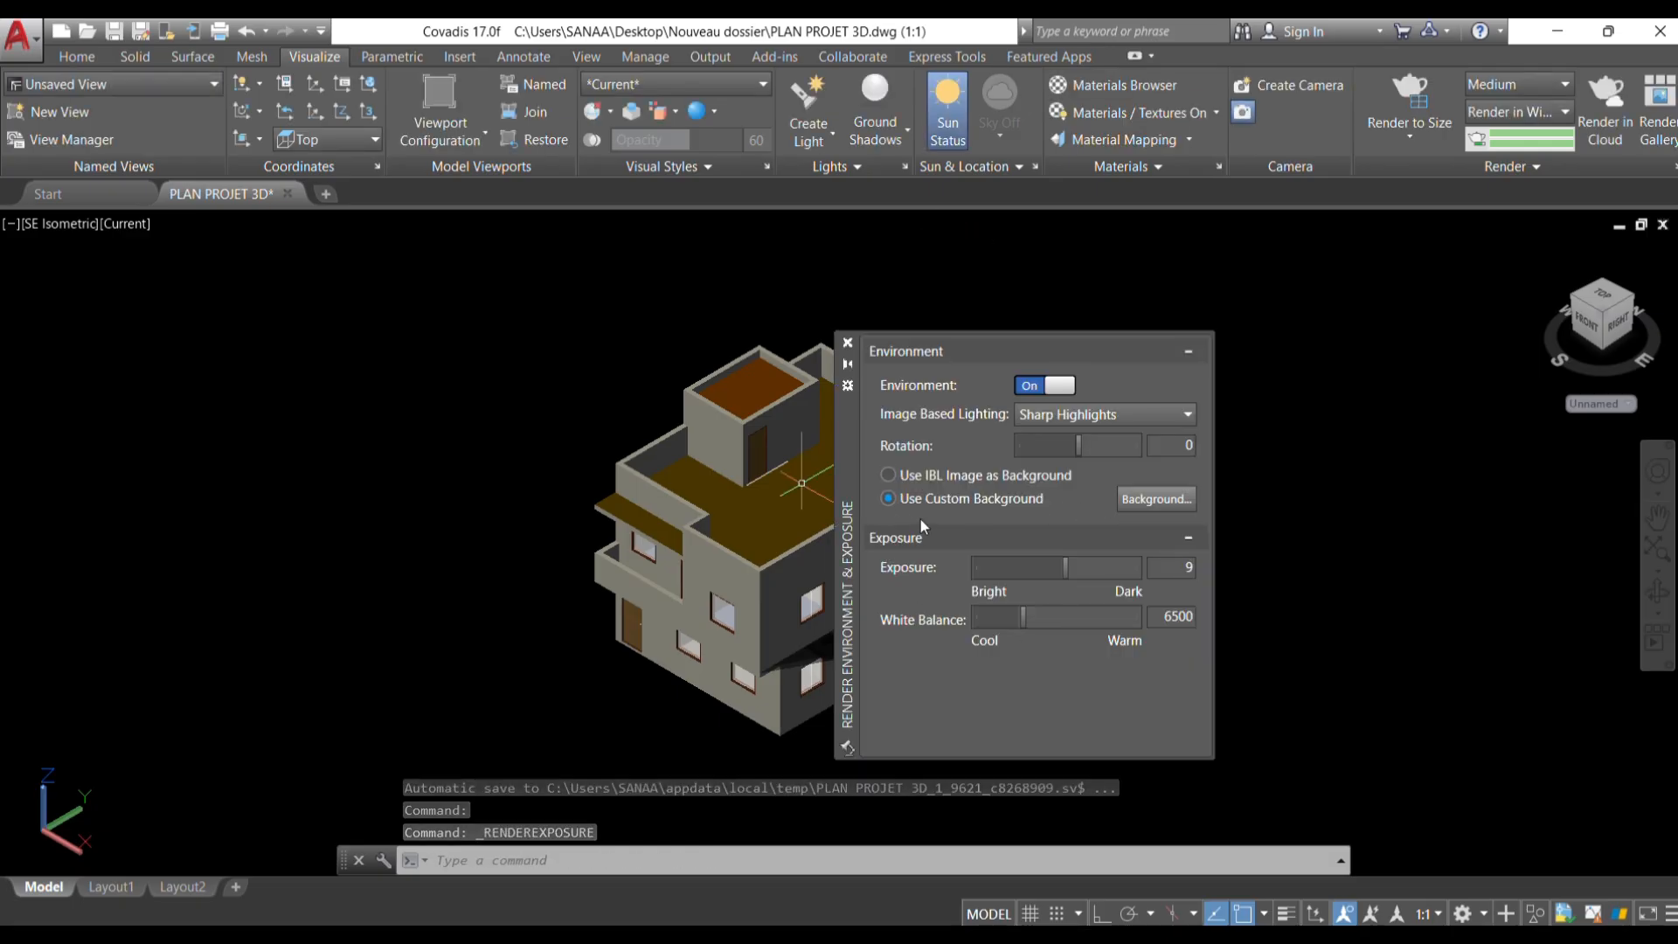
# Try the Solid background type and apply a two-colour Gradient background with 0 rotation.
pyautogui.click(1155, 499)
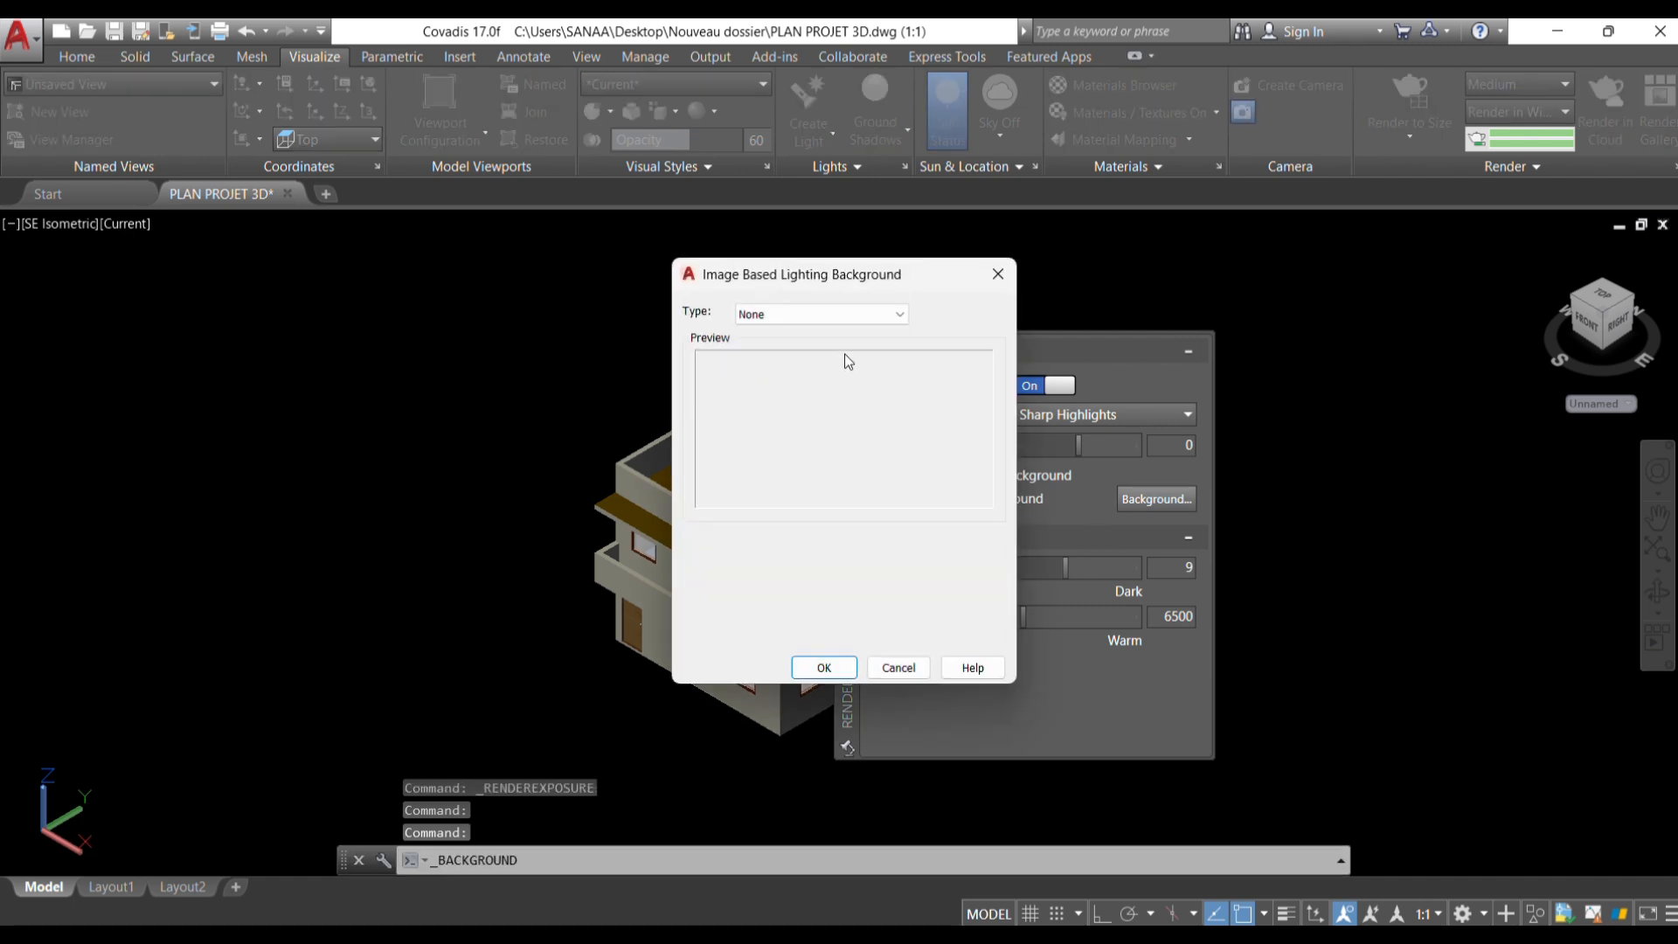
pyautogui.click(900, 314)
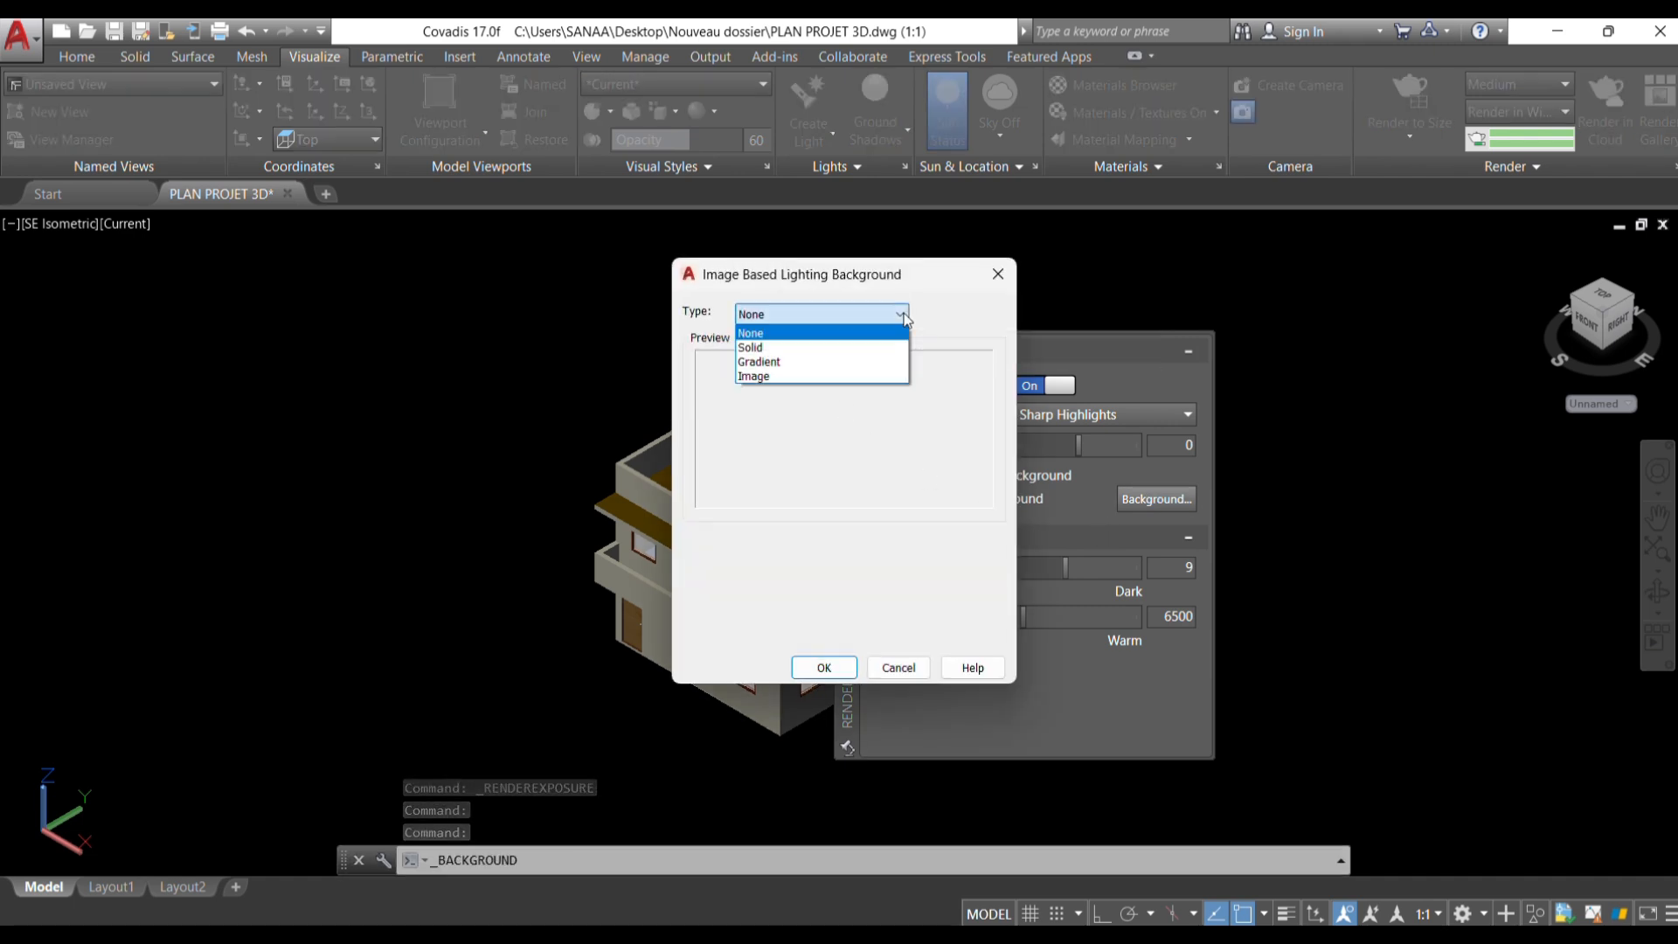
pyautogui.click(782, 348)
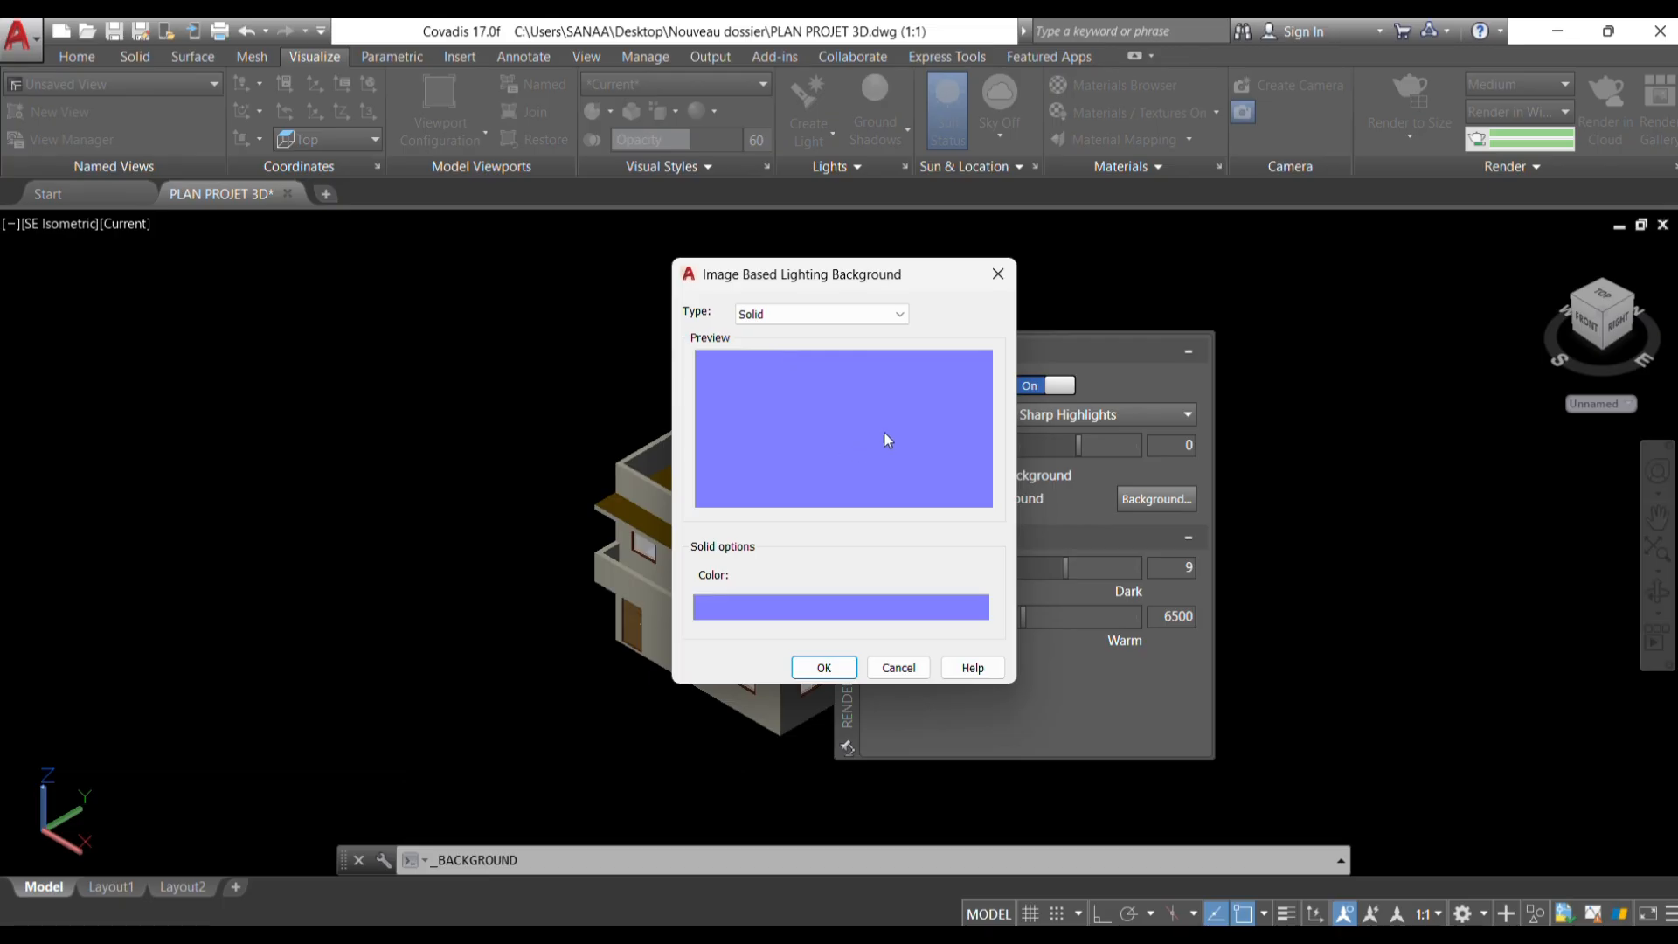
pyautogui.click(902, 316)
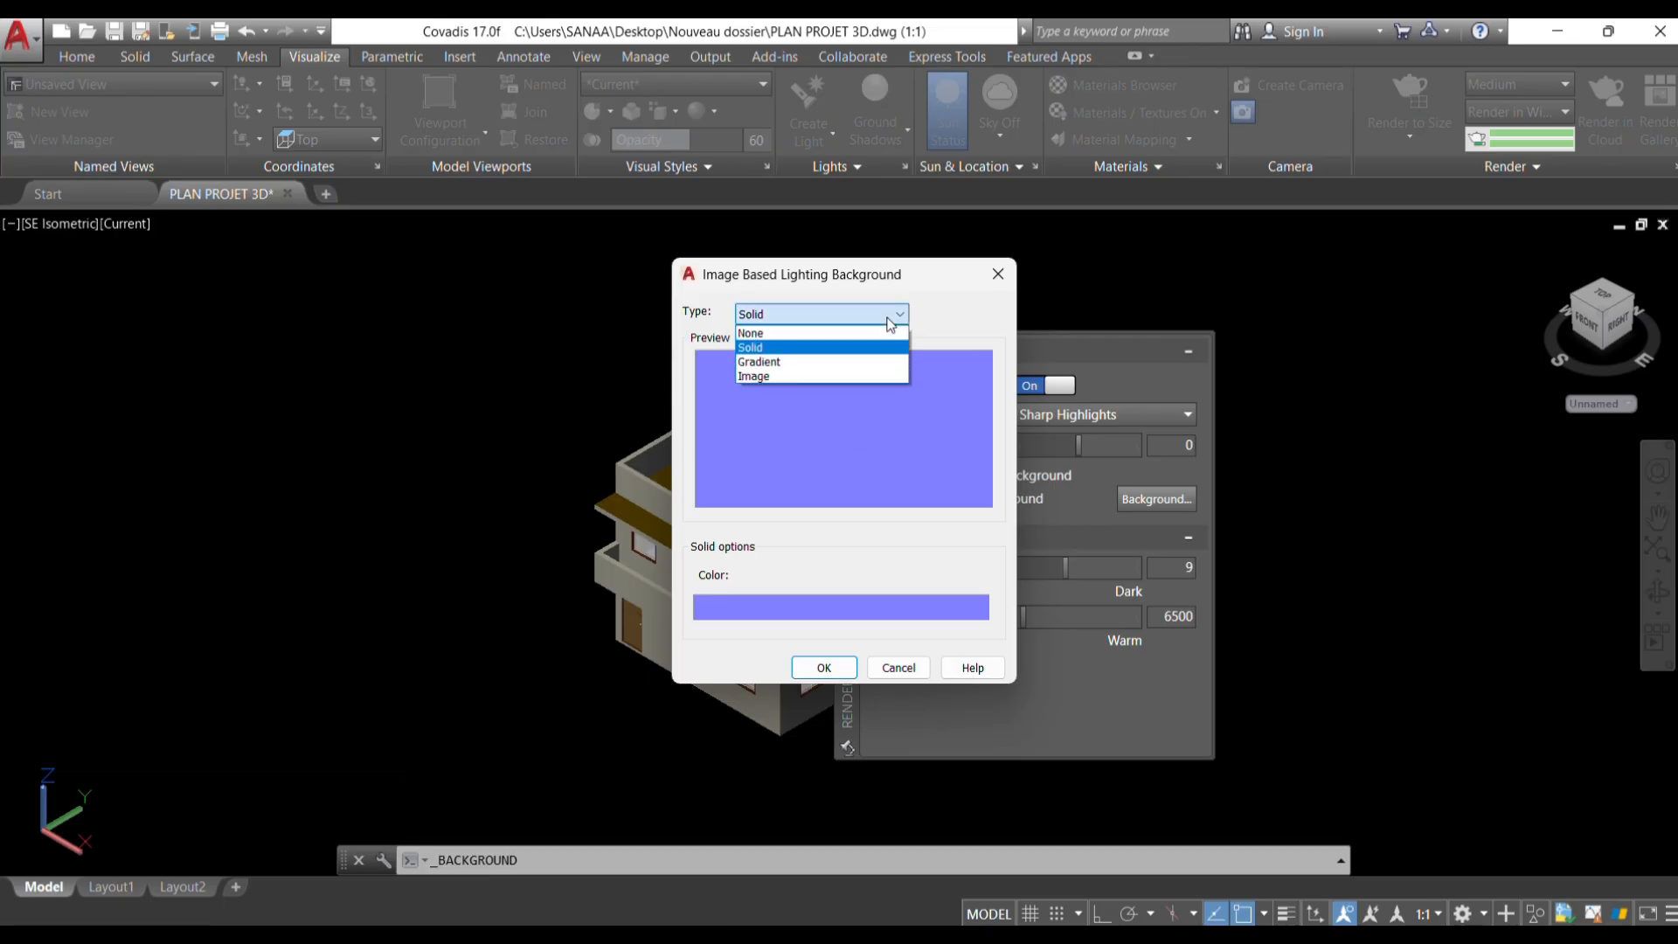
pyautogui.click(807, 362)
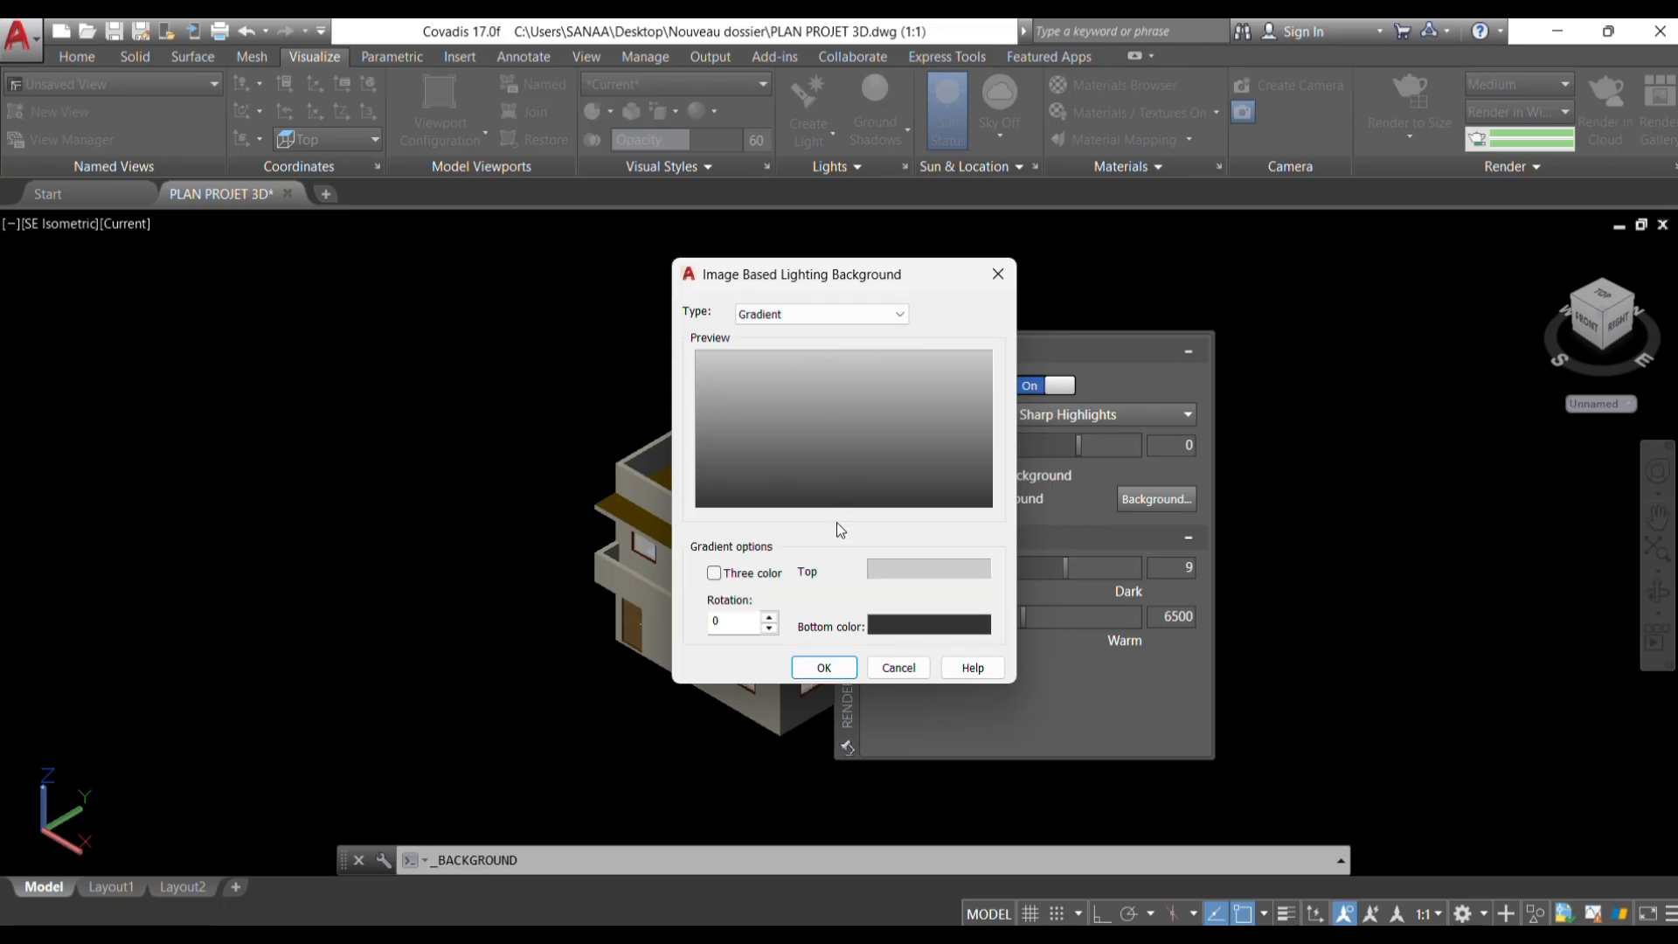
pyautogui.click(899, 316)
pyautogui.click(821, 362)
pyautogui.click(825, 668)
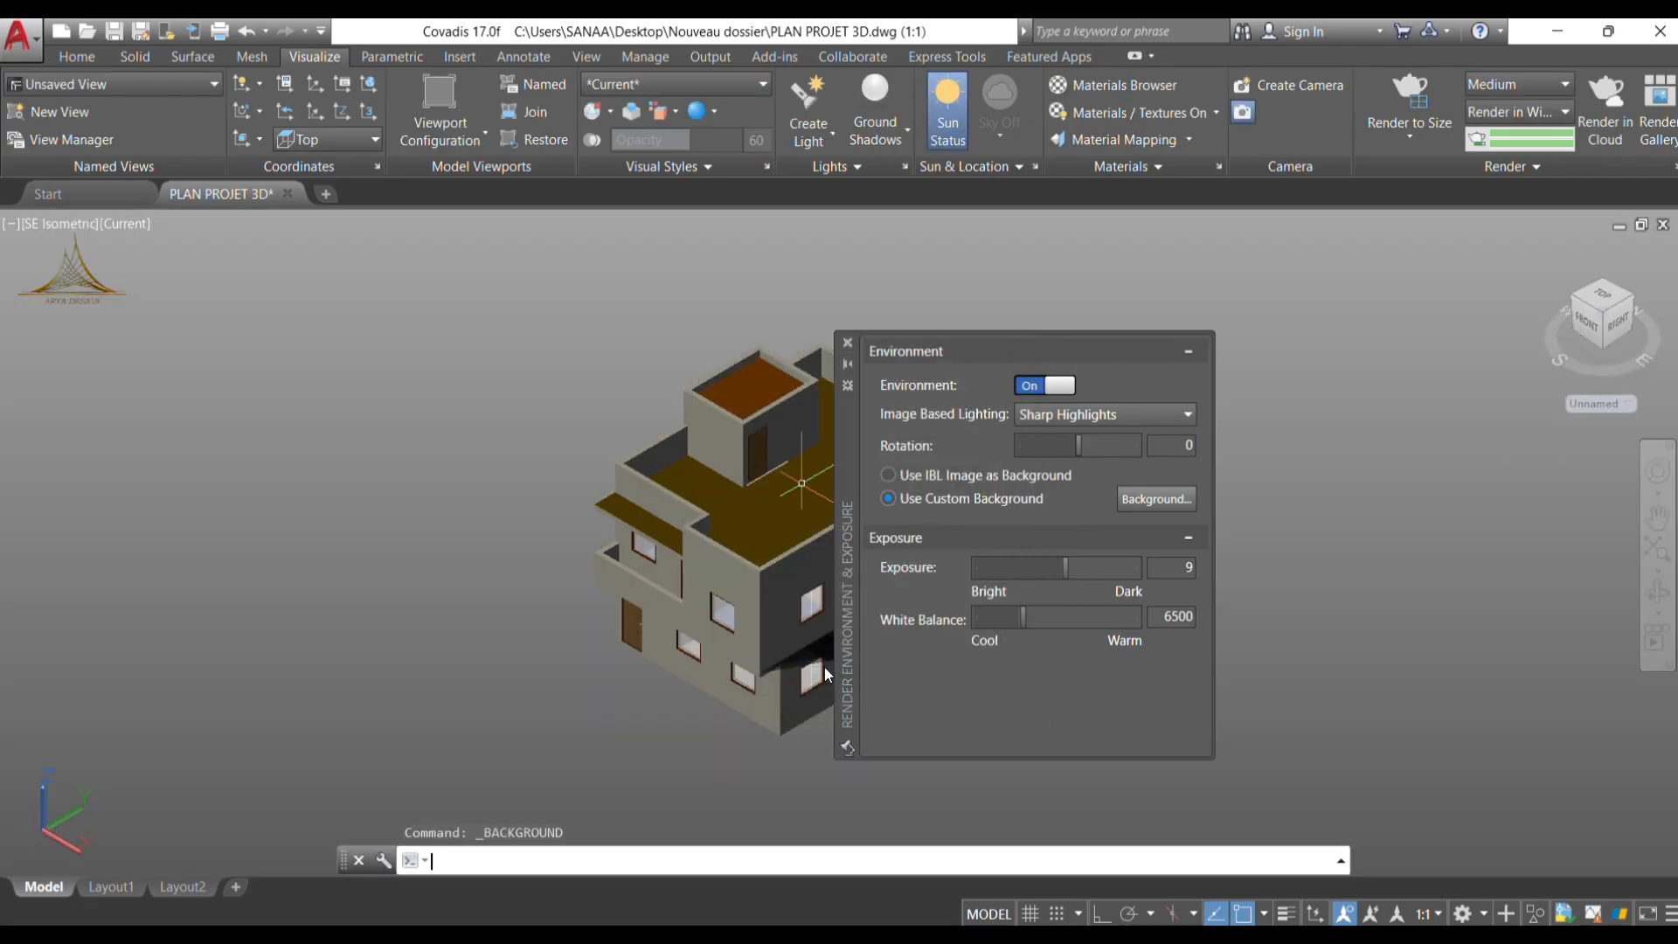
# Move the render environment settings clear of the building and change the custom background type to Image.
pyautogui.moveTo(852, 458); pyautogui.dragTo(1248, 473)
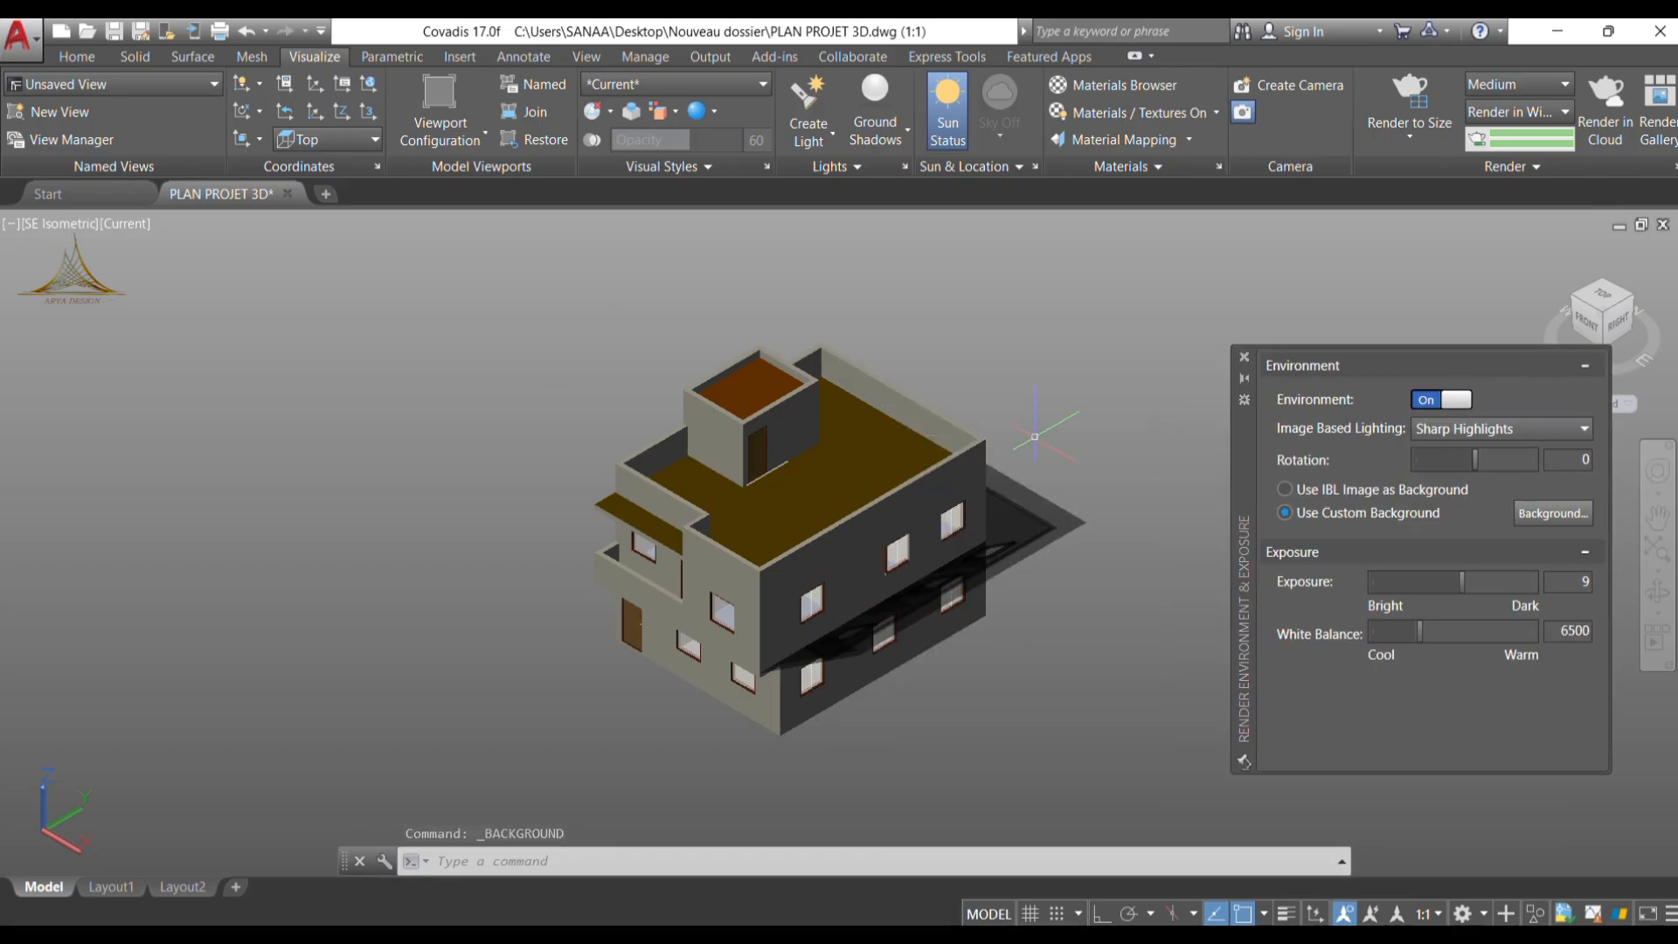
pyautogui.scroll(3, 1014, 677)
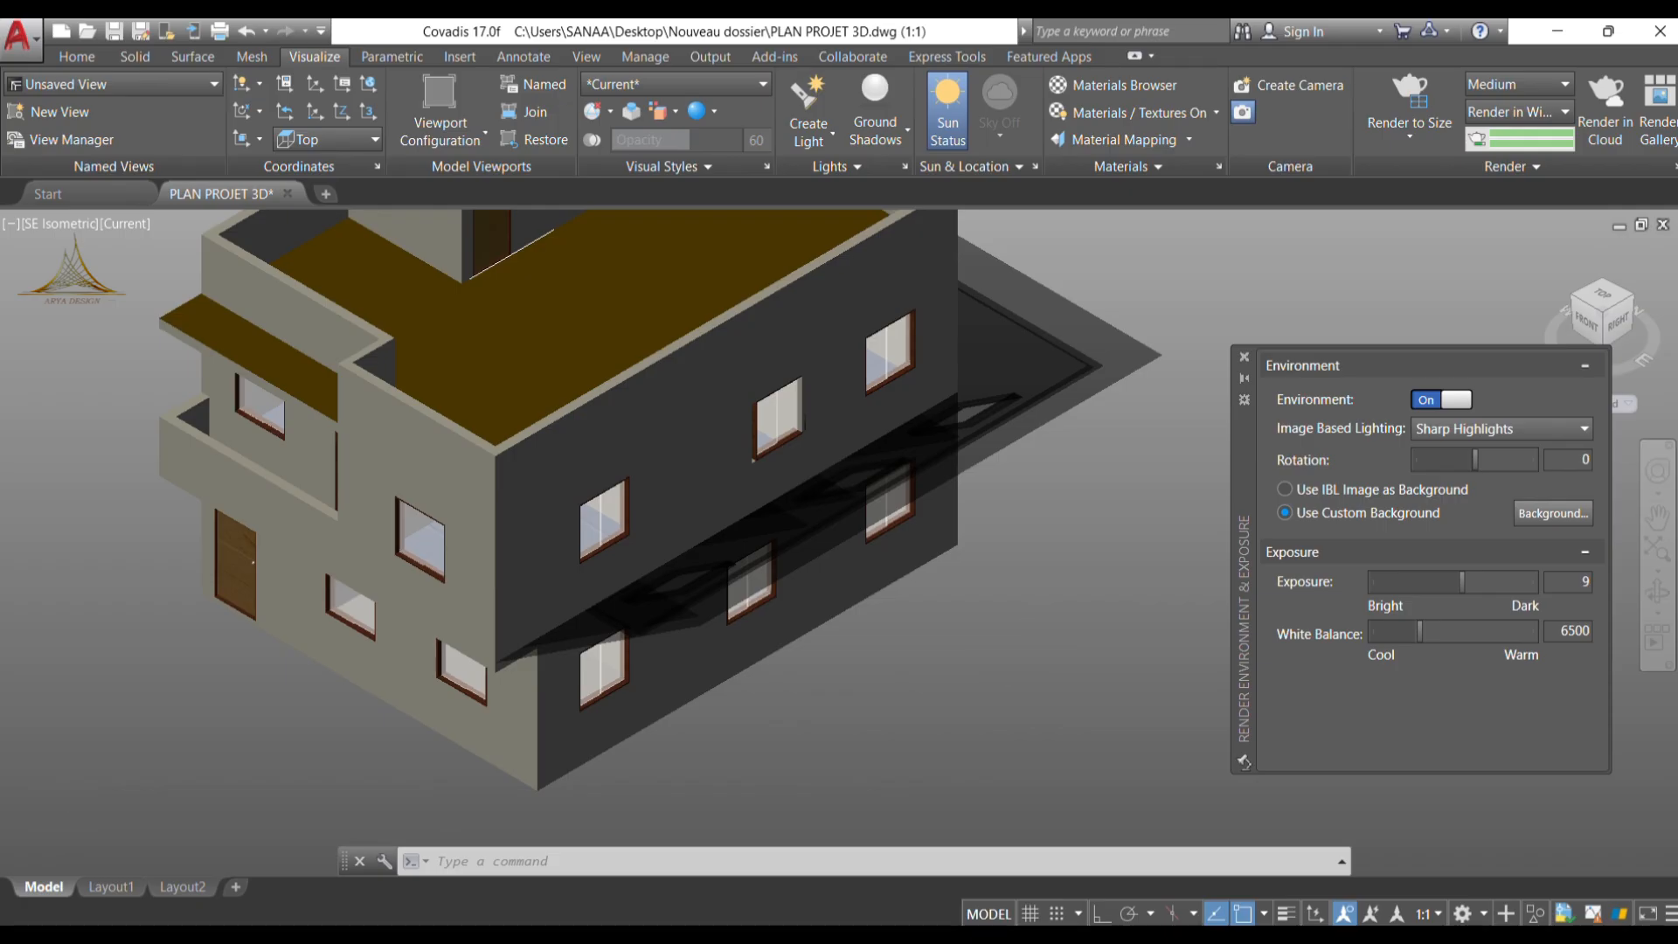
pyautogui.scroll(-3, 994, 710)
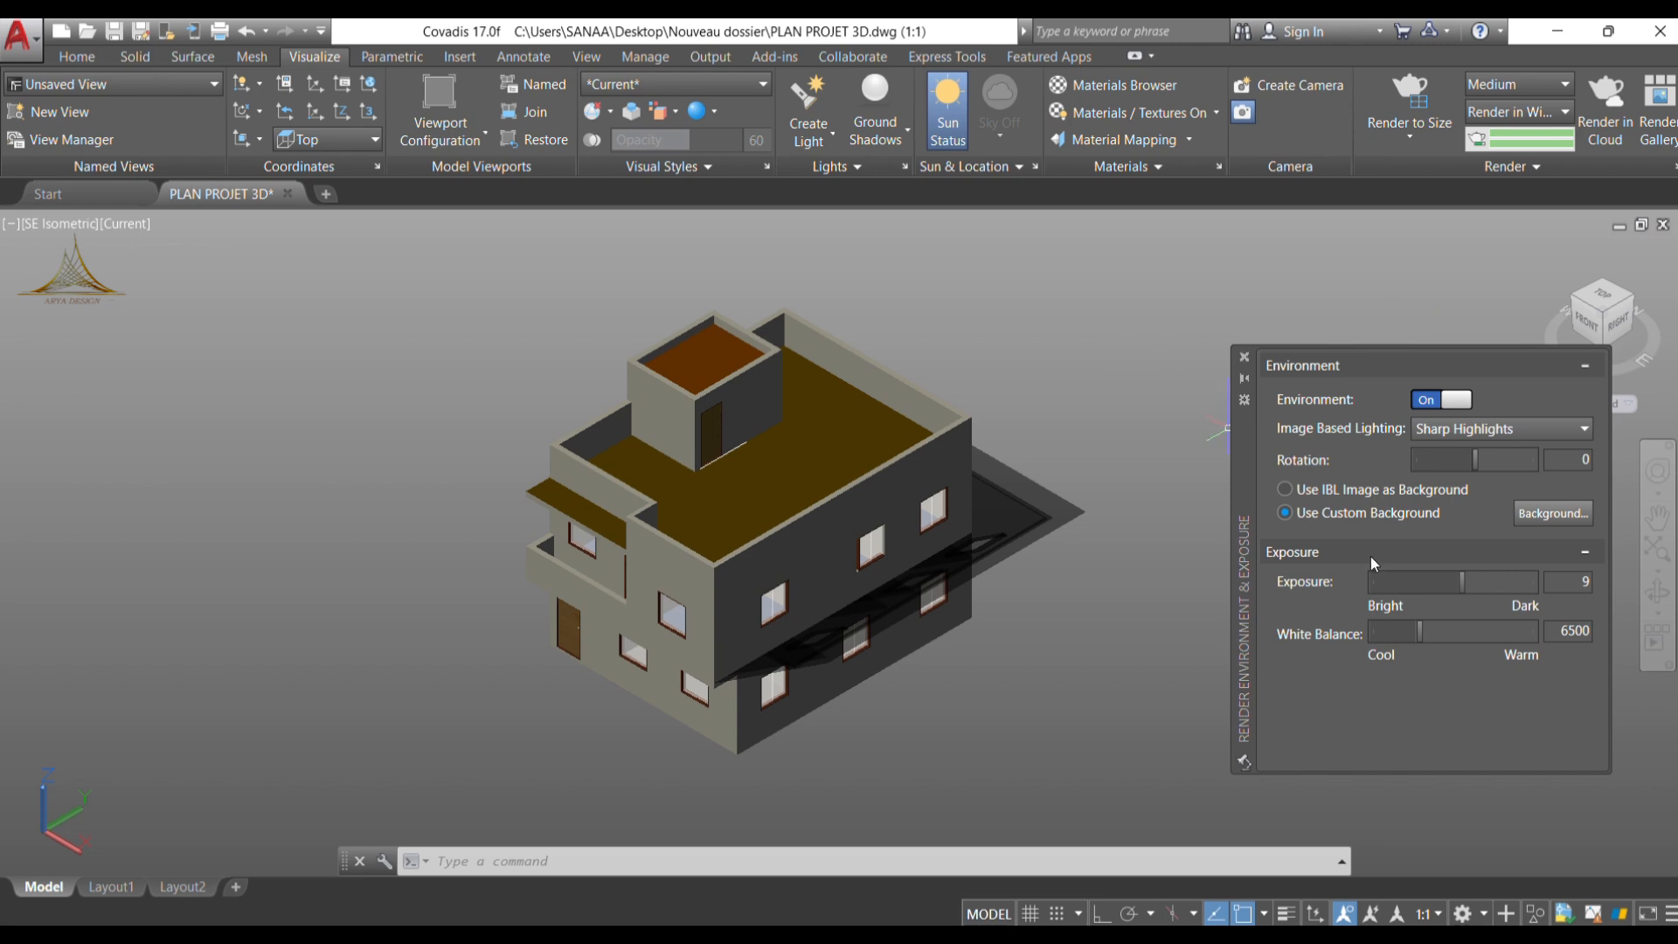
pyautogui.click(1524, 513)
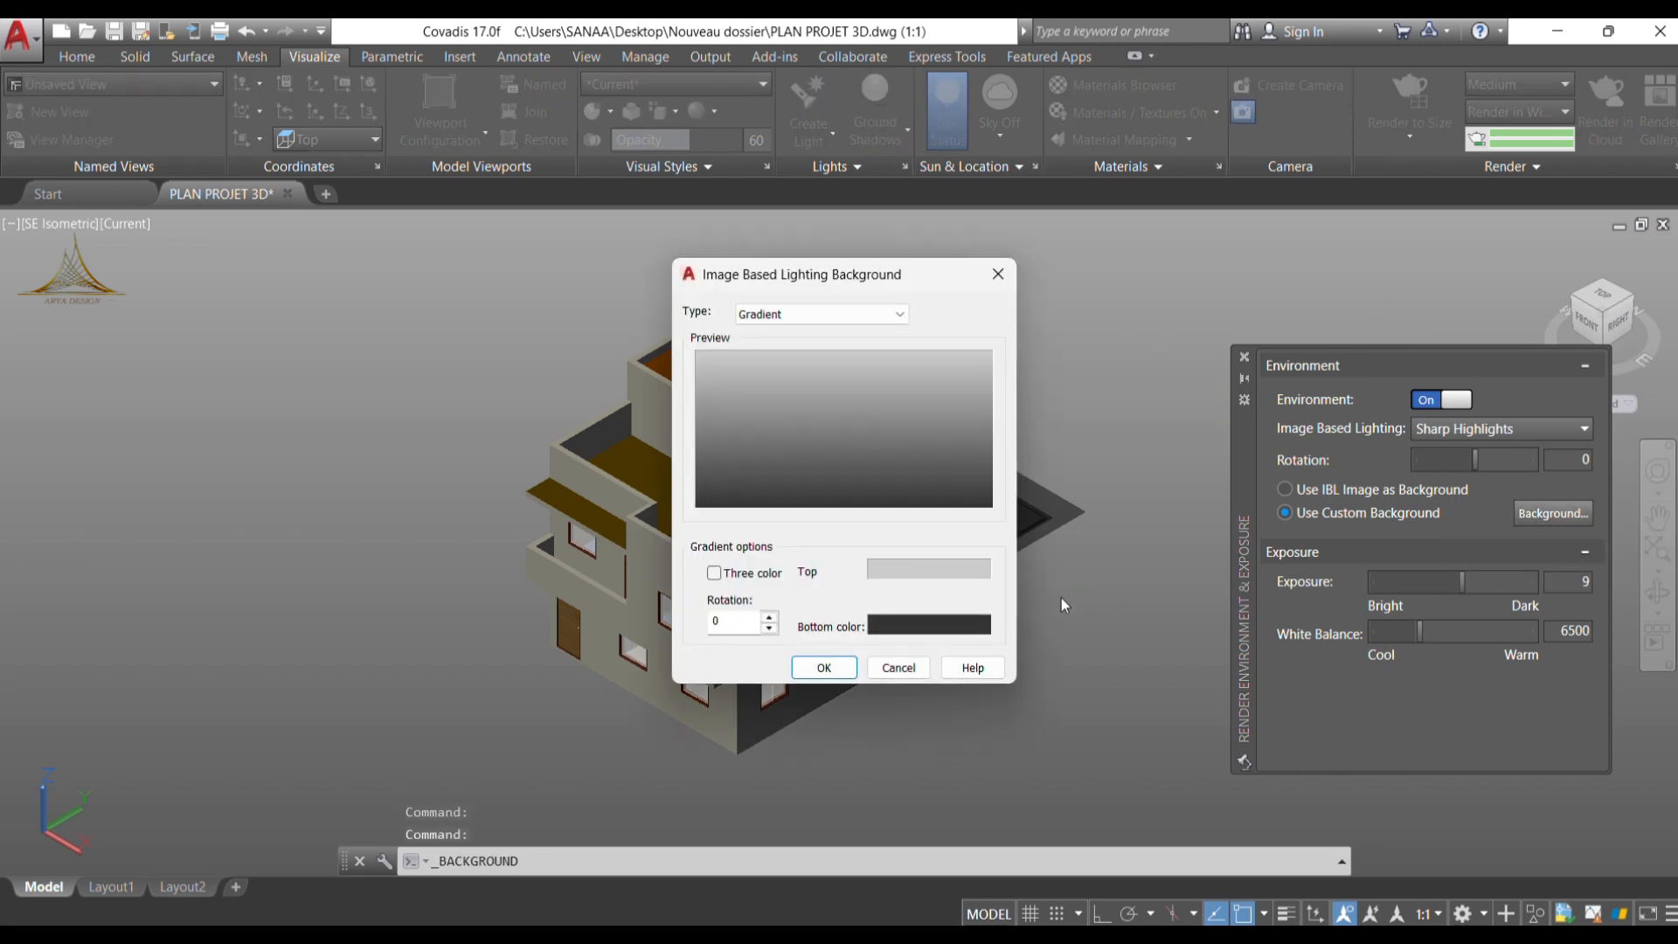
pyautogui.click(896, 315)
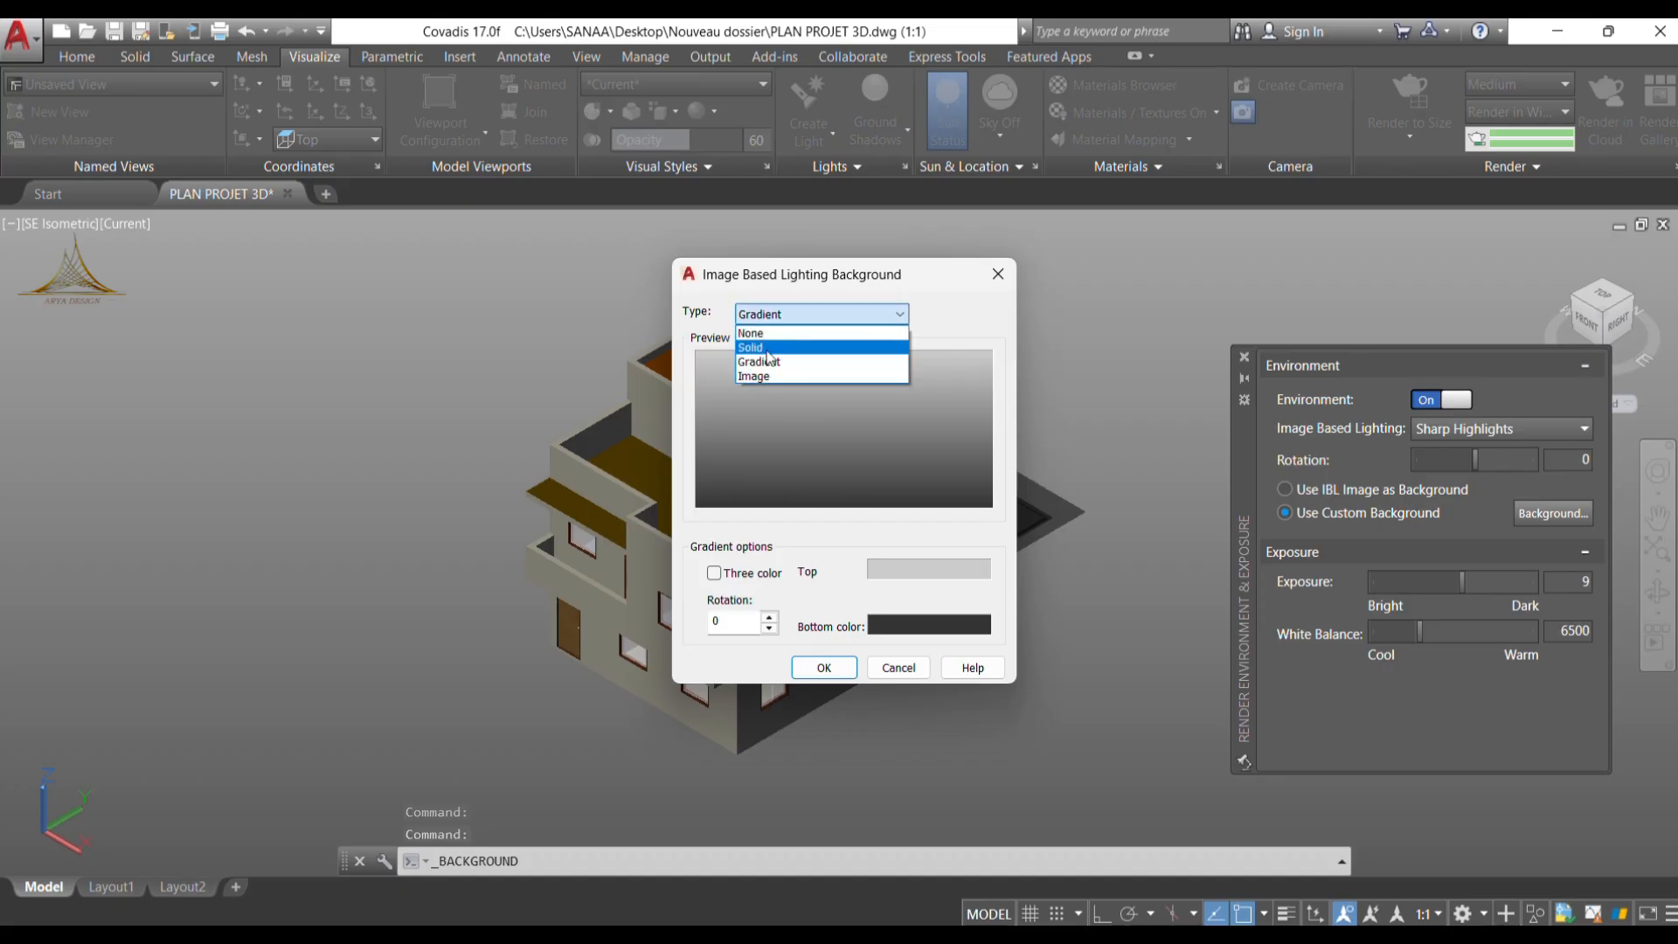
pyautogui.click(757, 381)
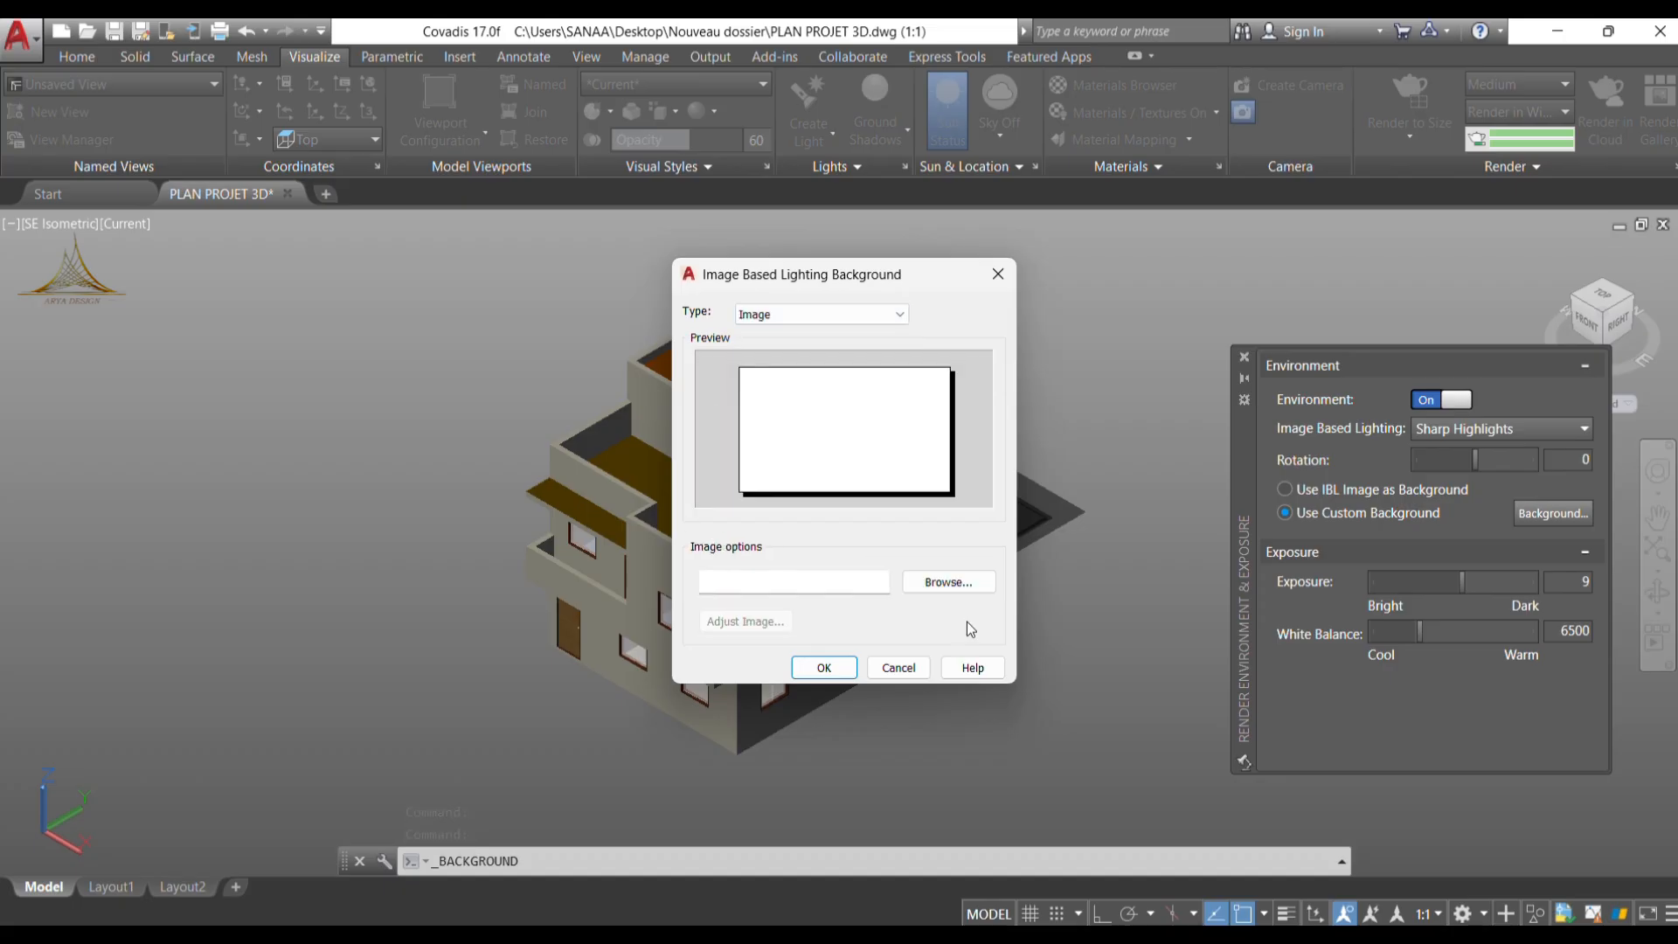
# Load the JPEG file pexels-triemli-32065954 from the Téléchargements folder and apply it as the background image.
pyautogui.click(972, 583)
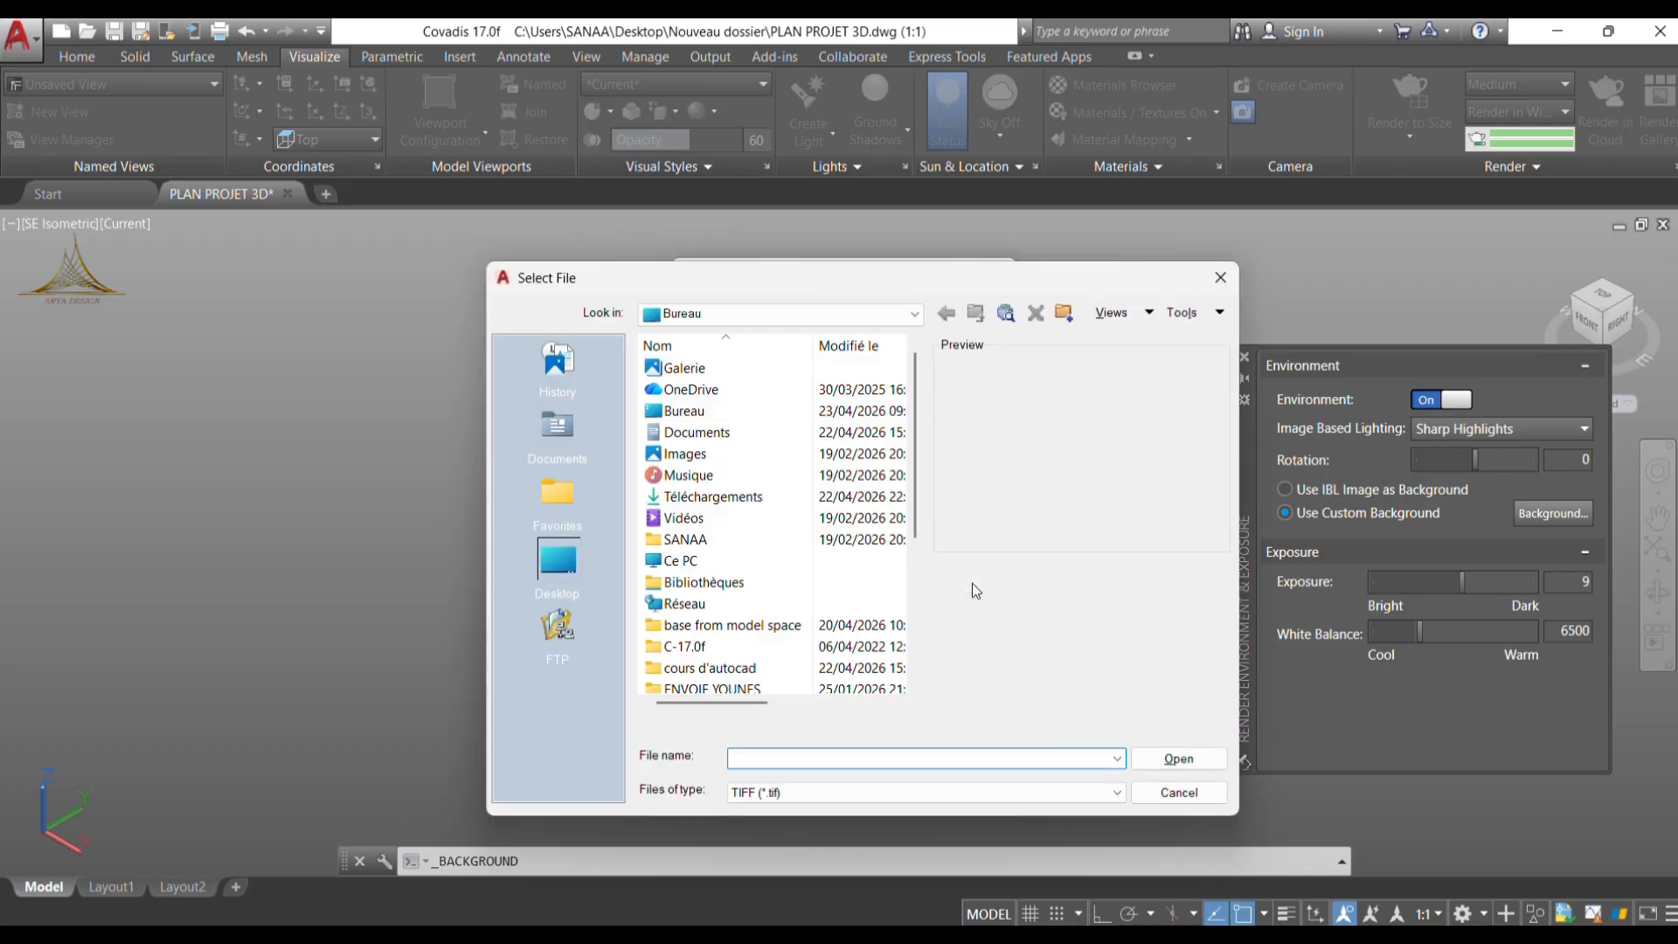
pyautogui.scroll(-4, 734, 555)
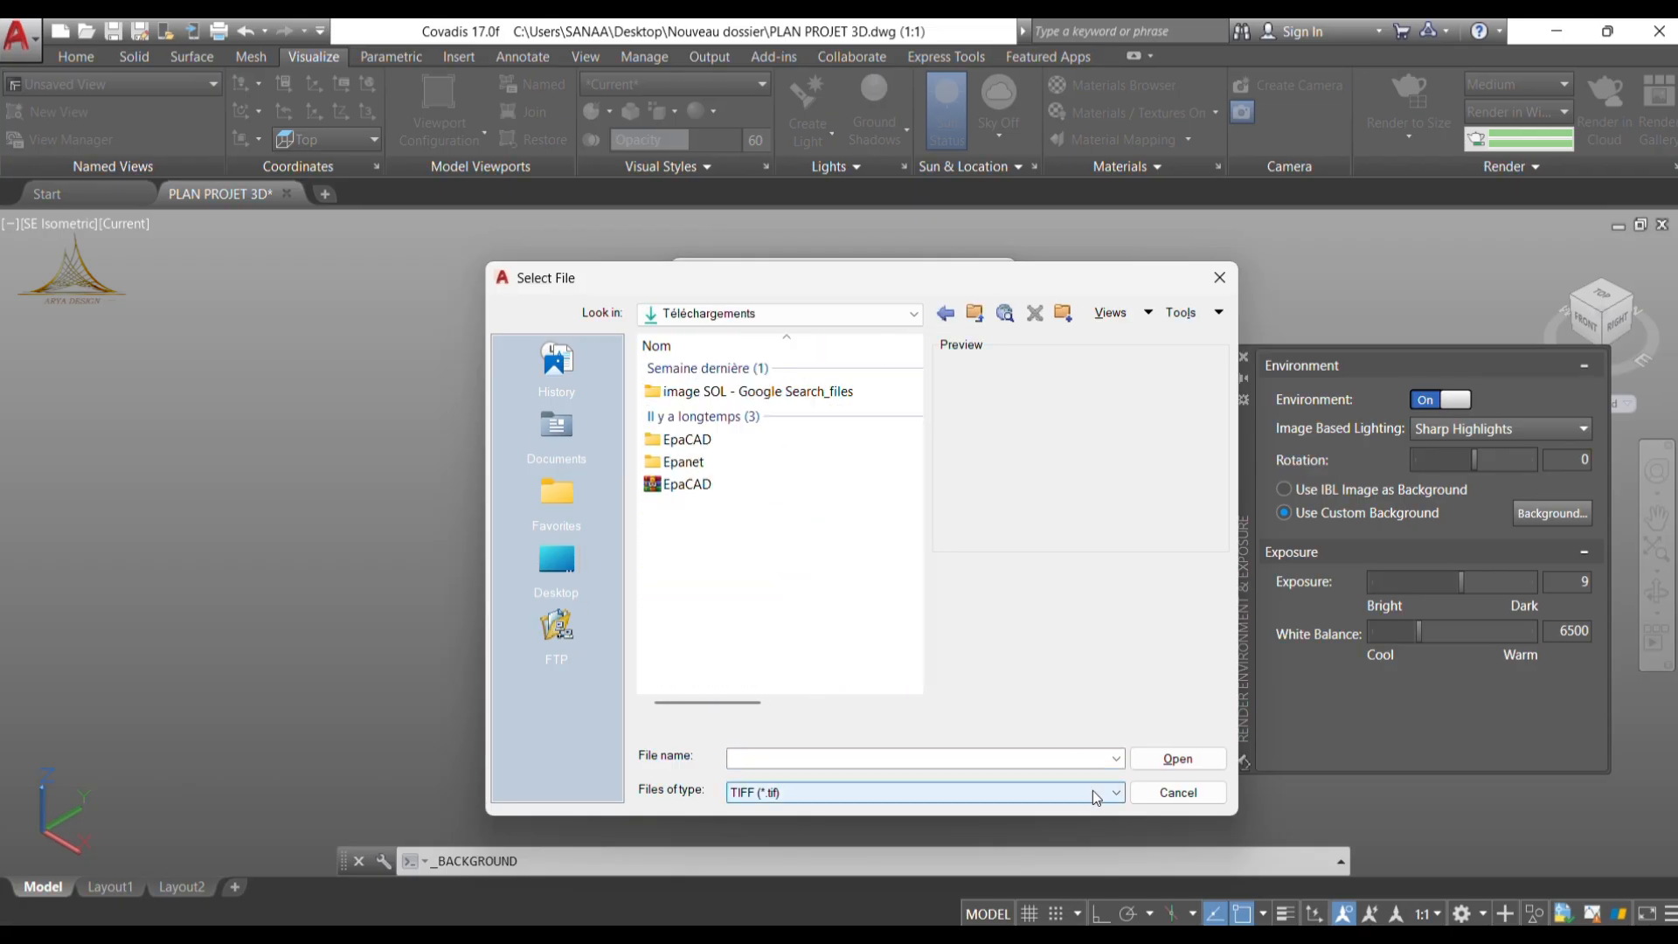
pyautogui.click(1095, 796)
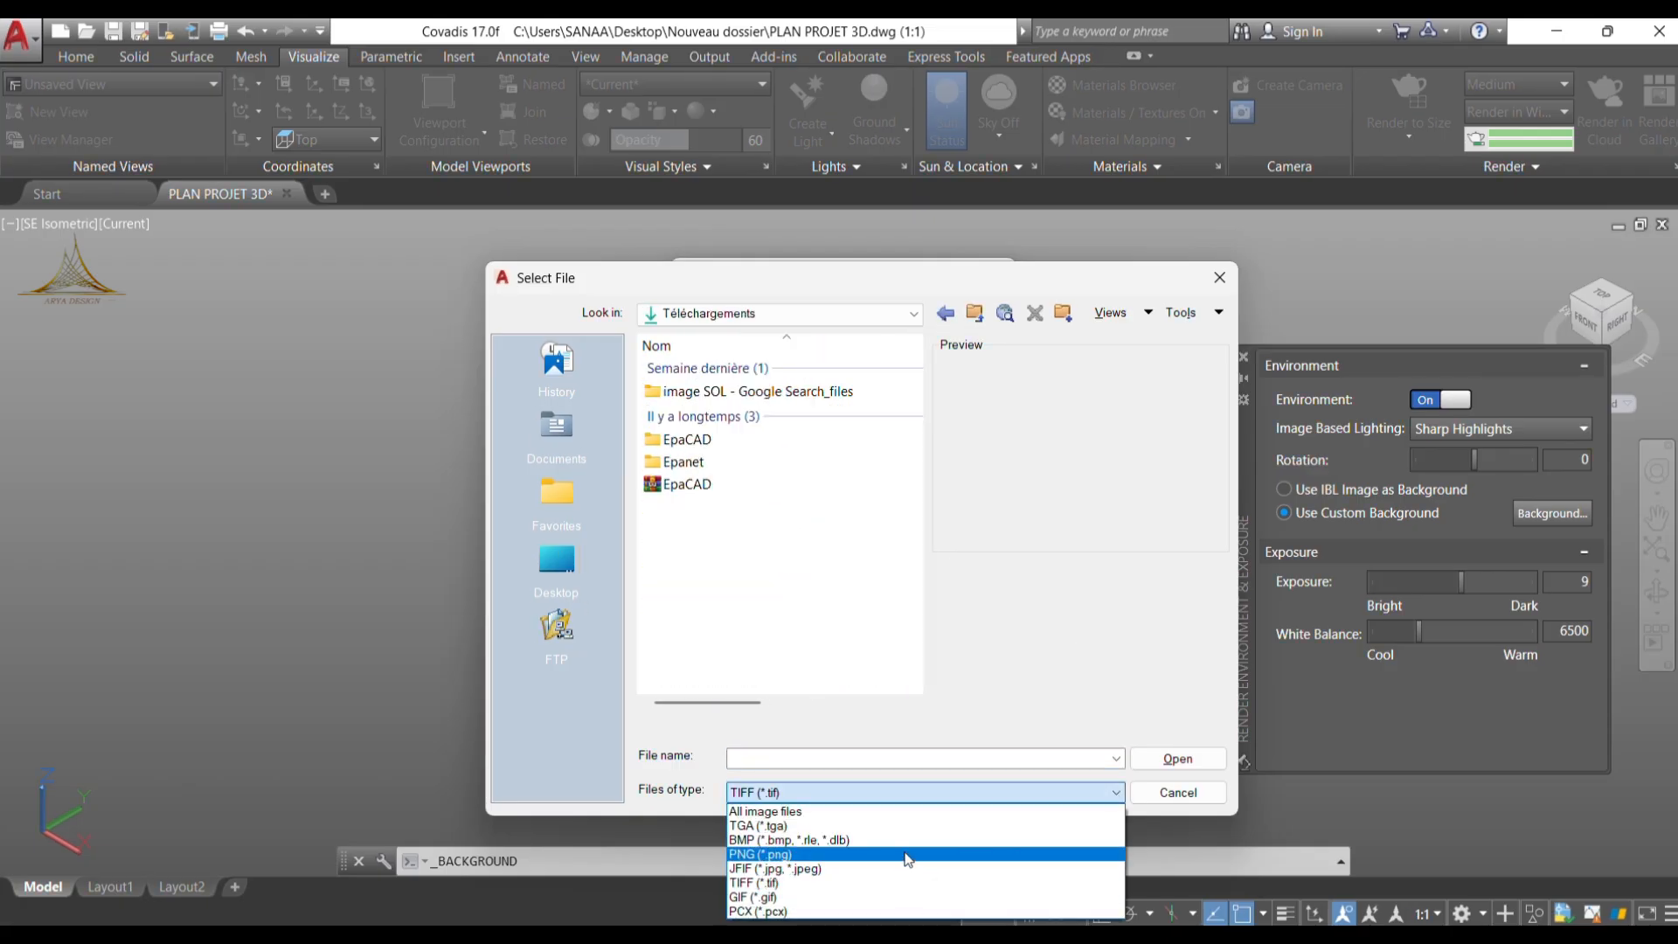
pyautogui.click(897, 853)
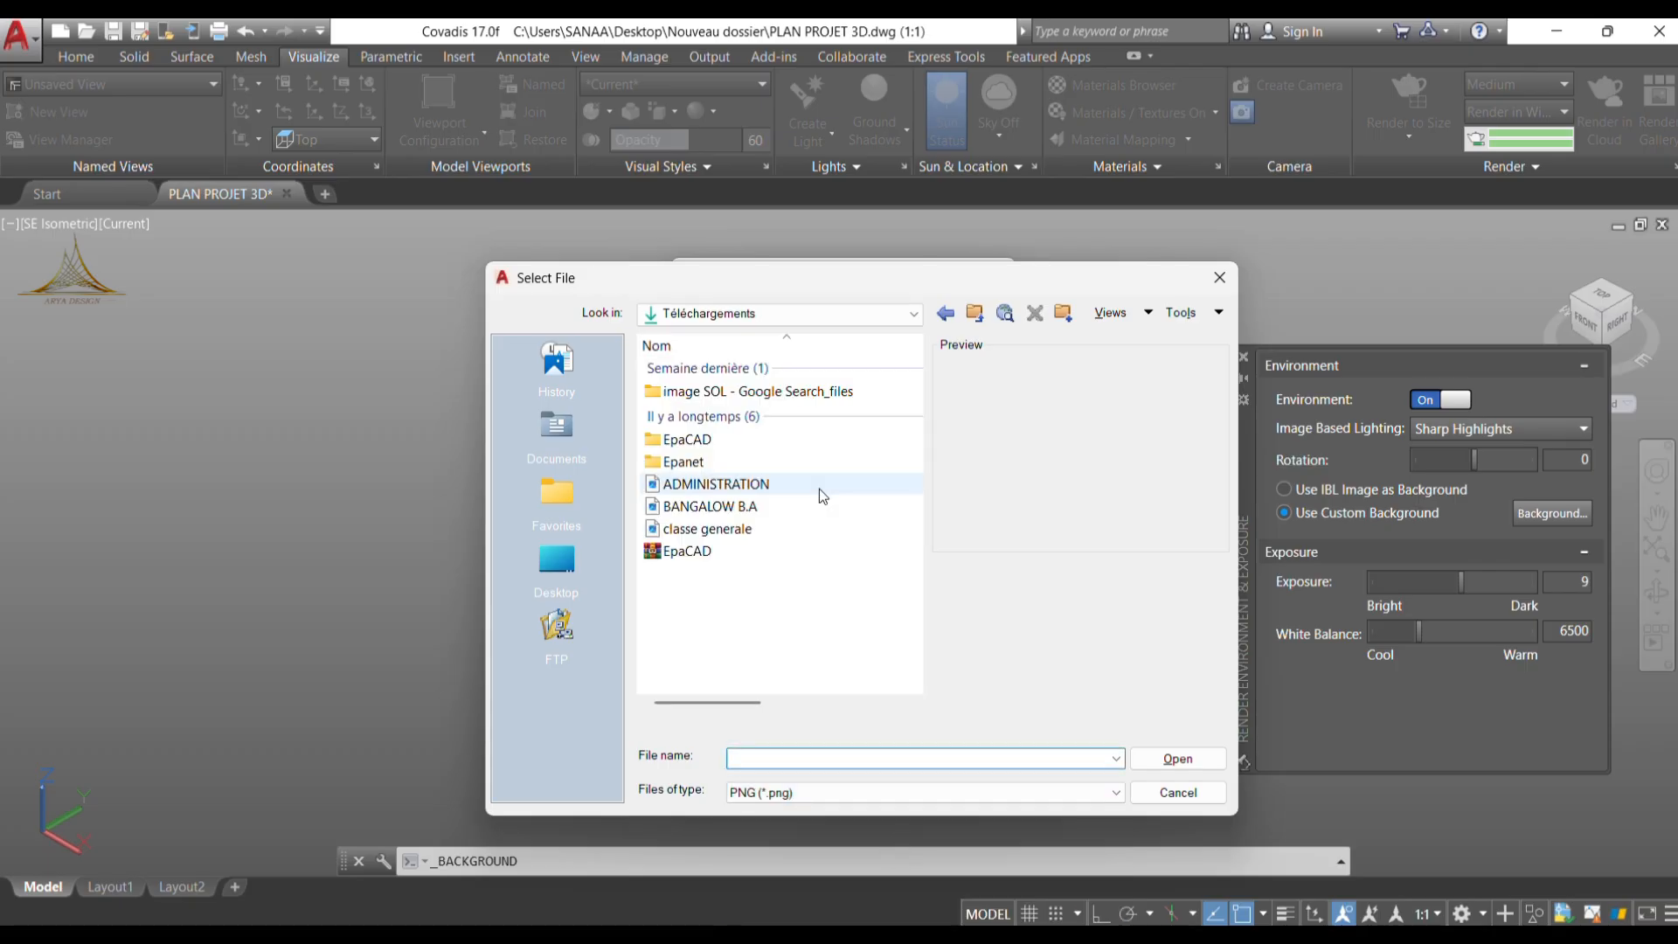
pyautogui.click(1115, 791)
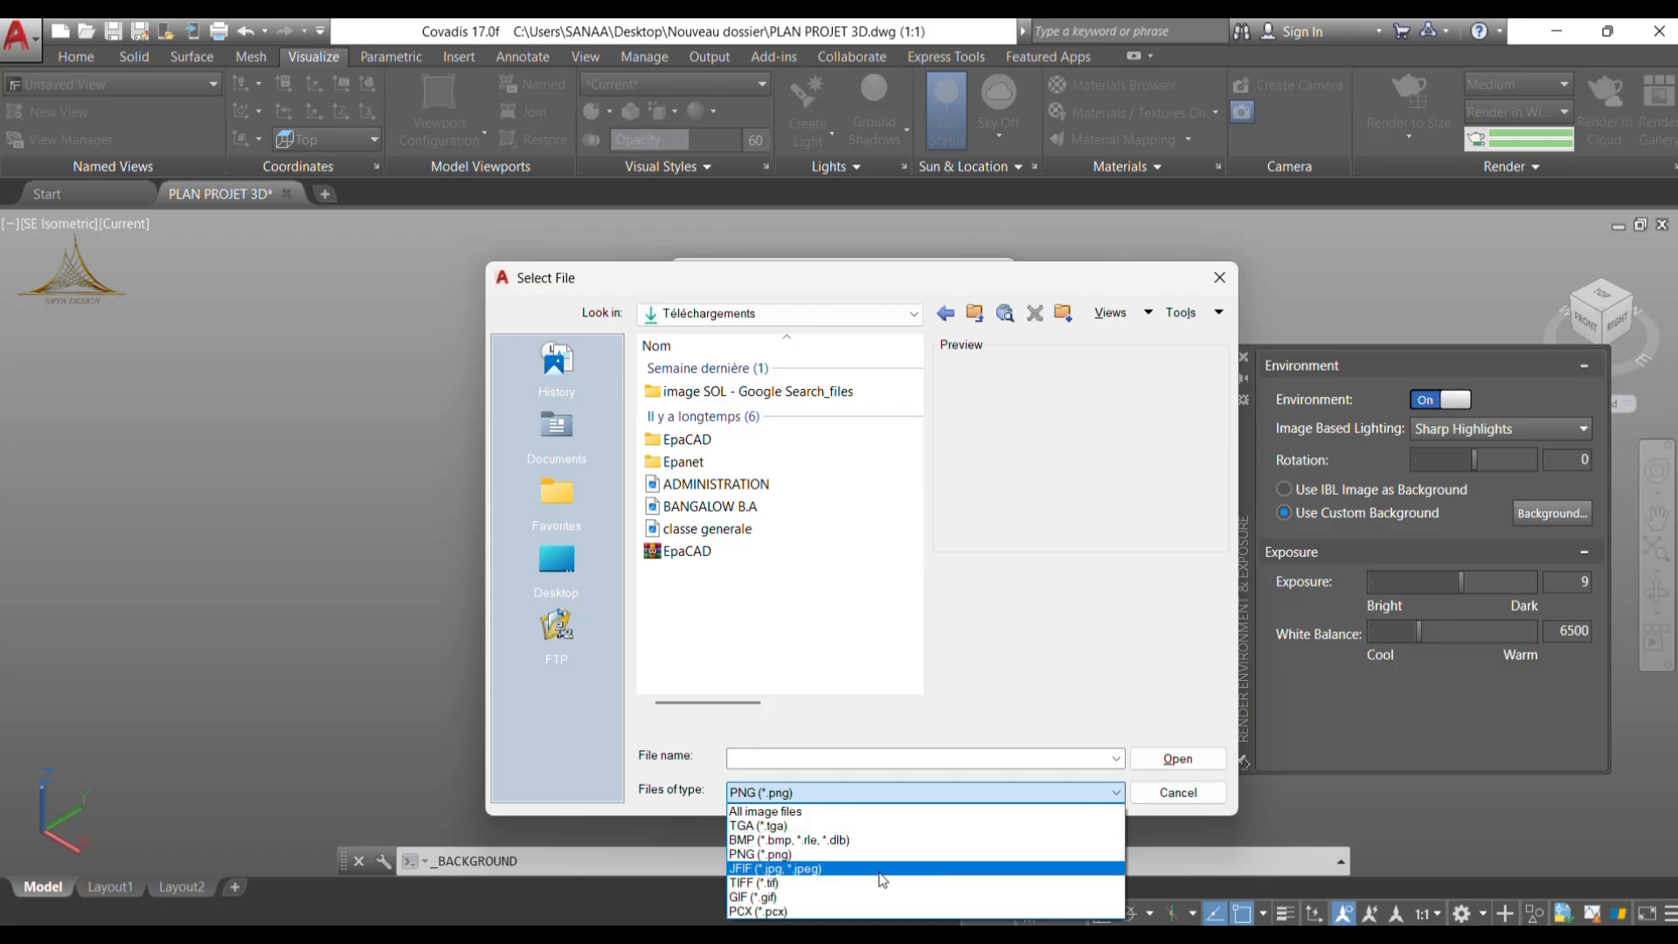
pyautogui.click(881, 868)
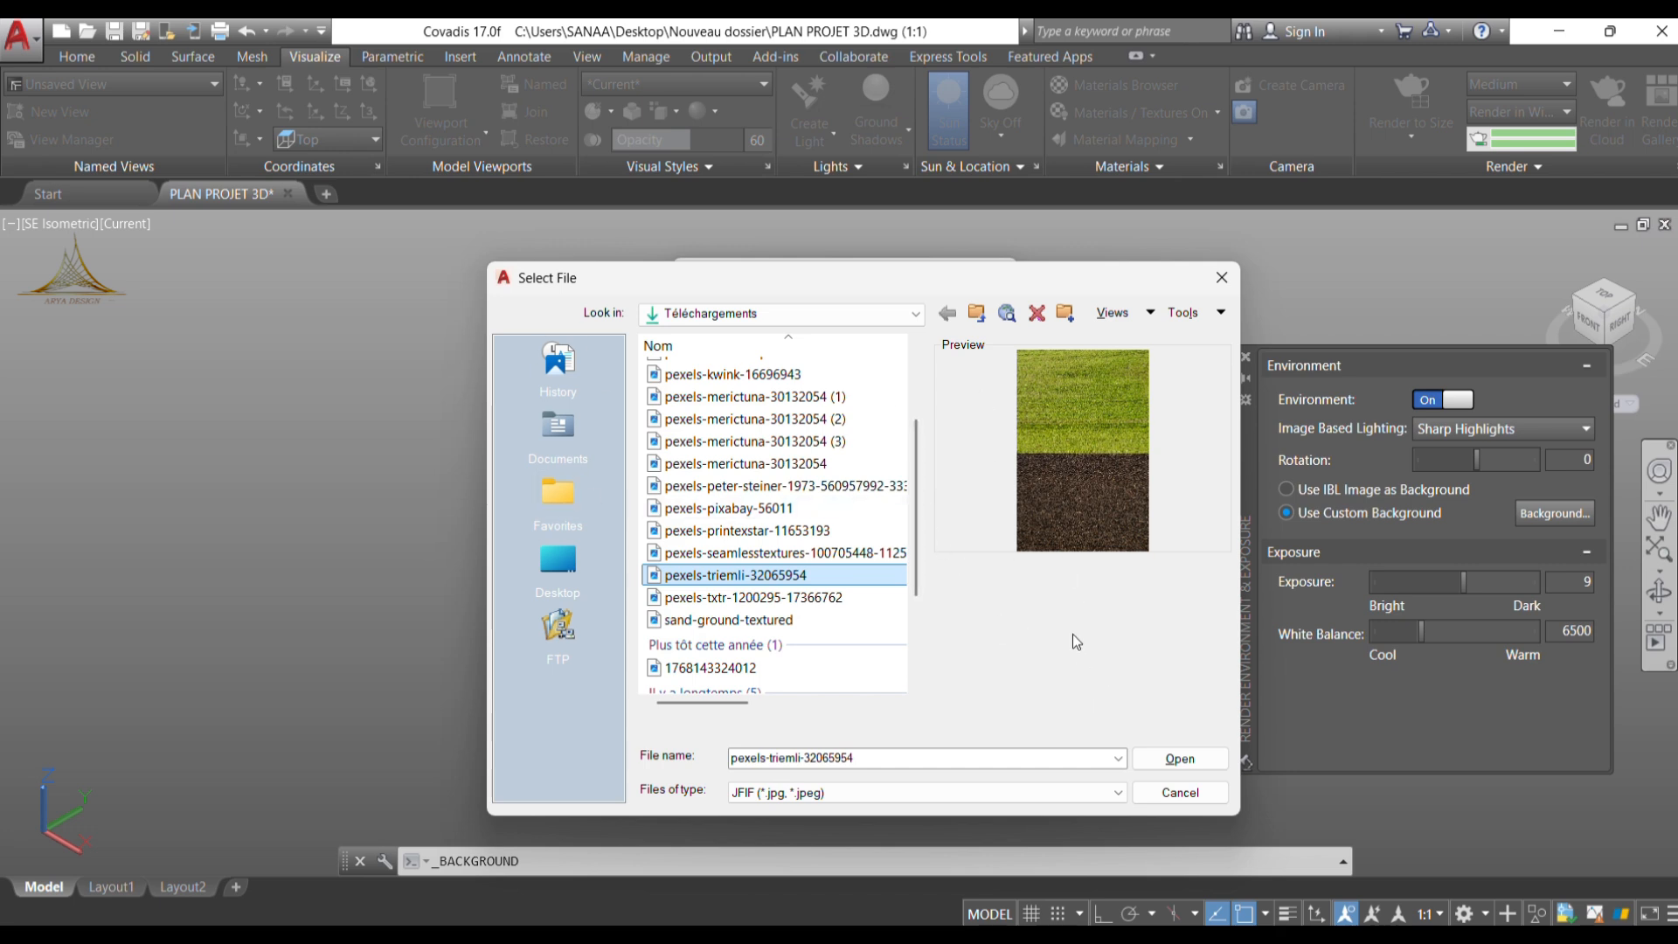
pyautogui.click(1162, 758)
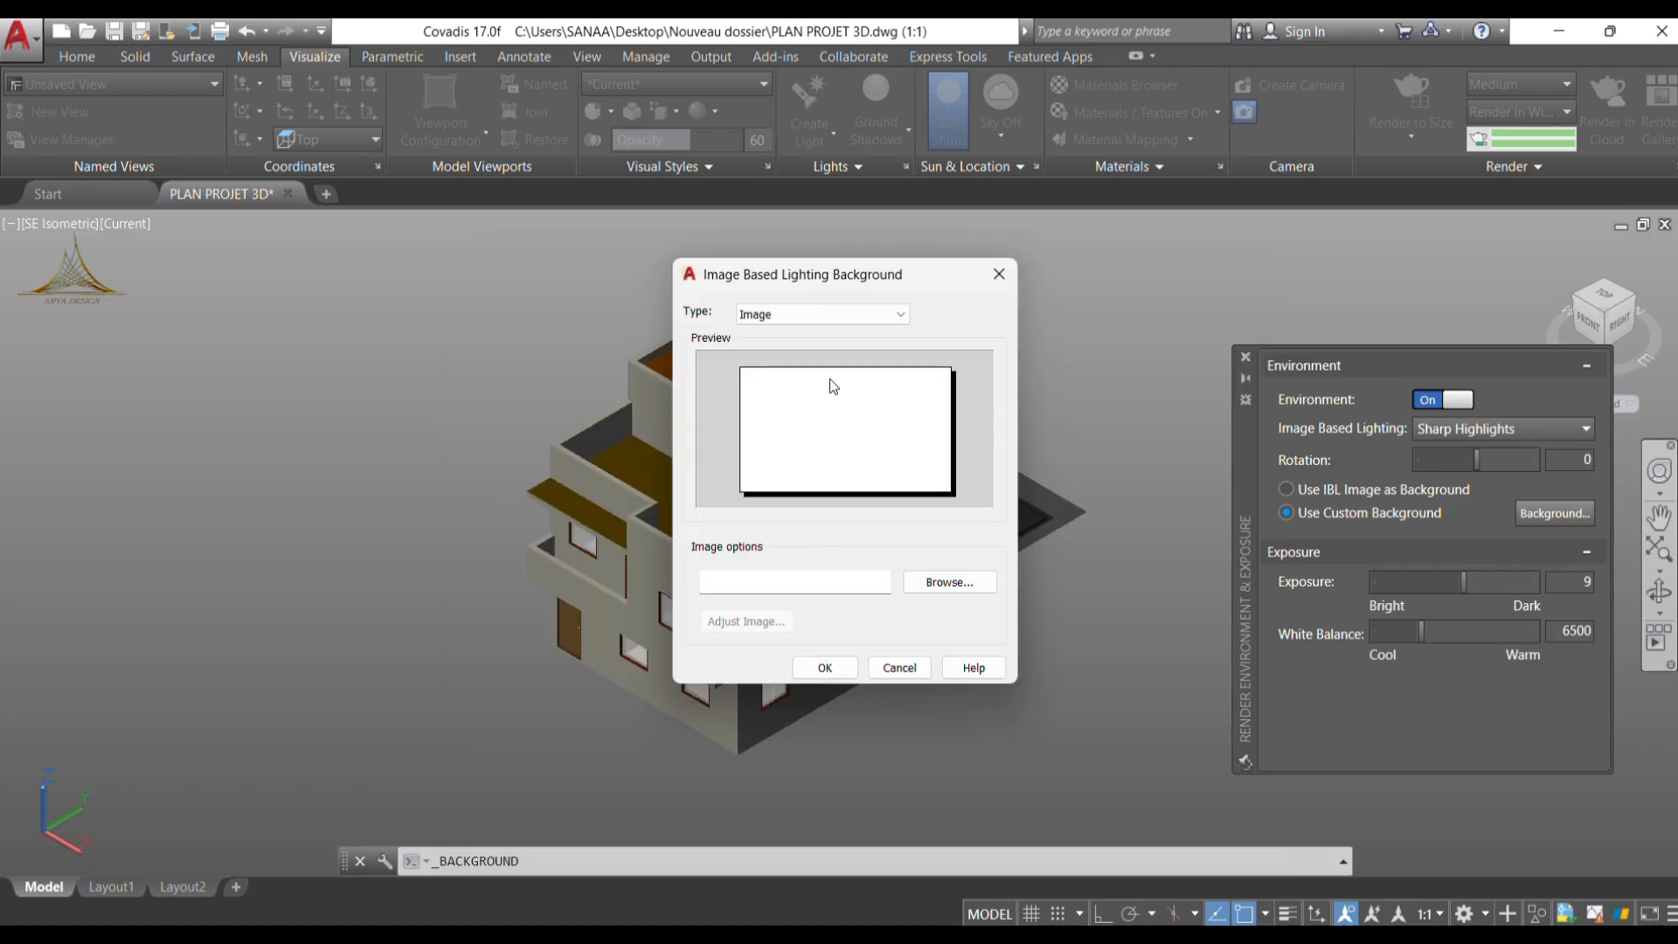
pyautogui.click(836, 673)
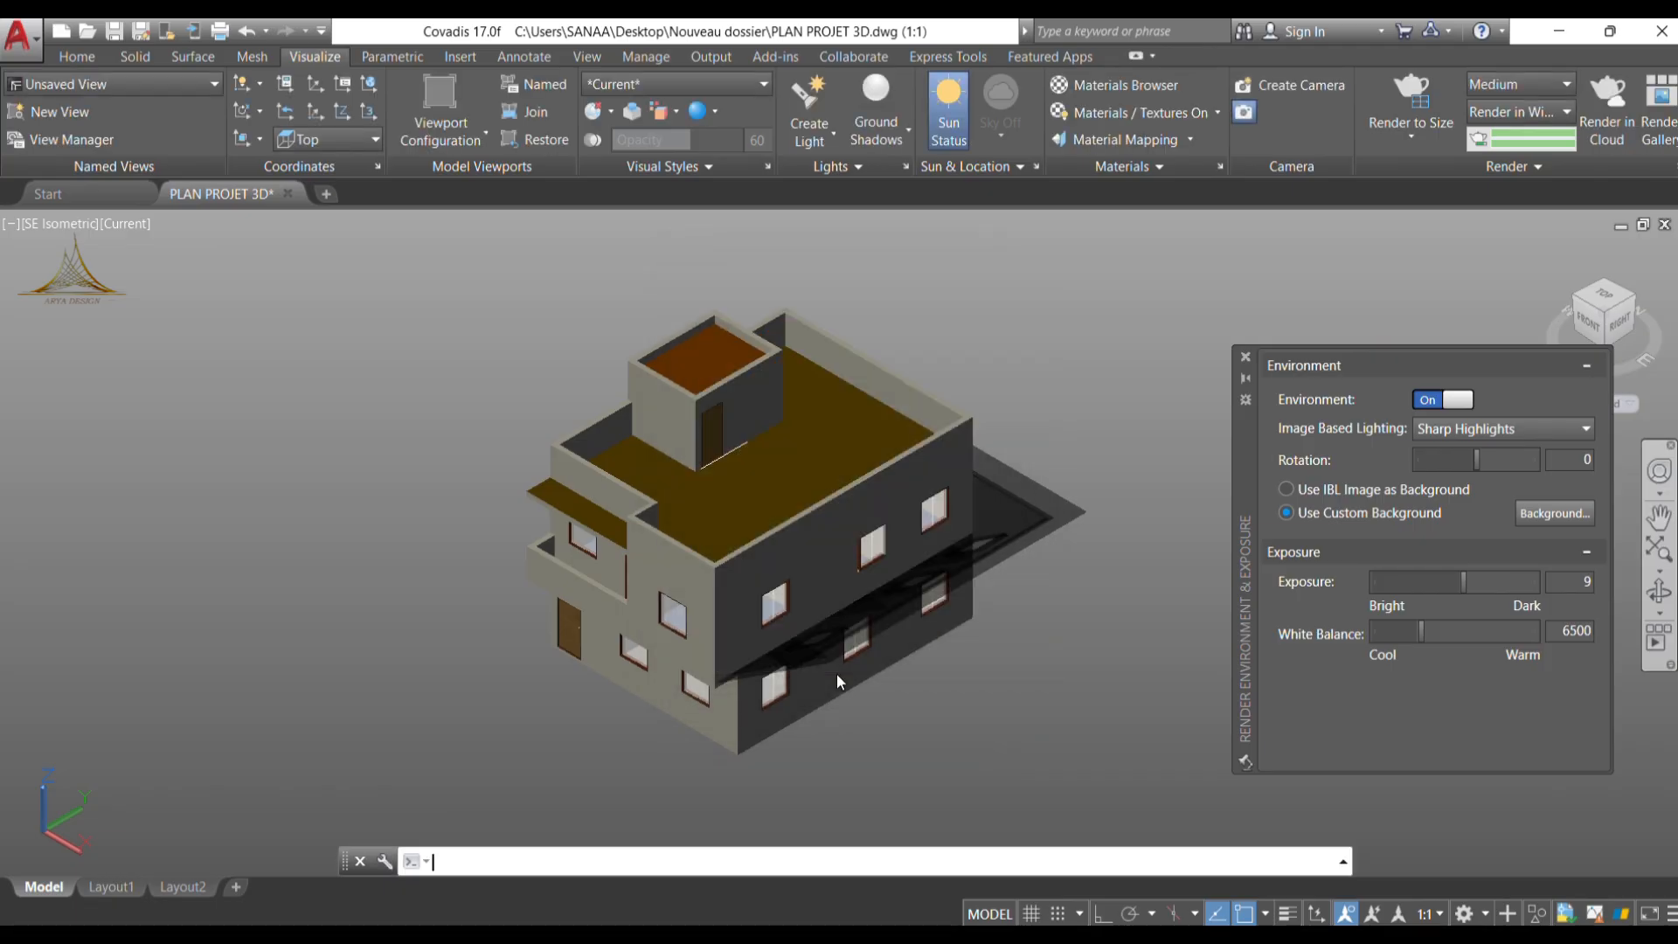
pyautogui.scroll(2, 836, 674)
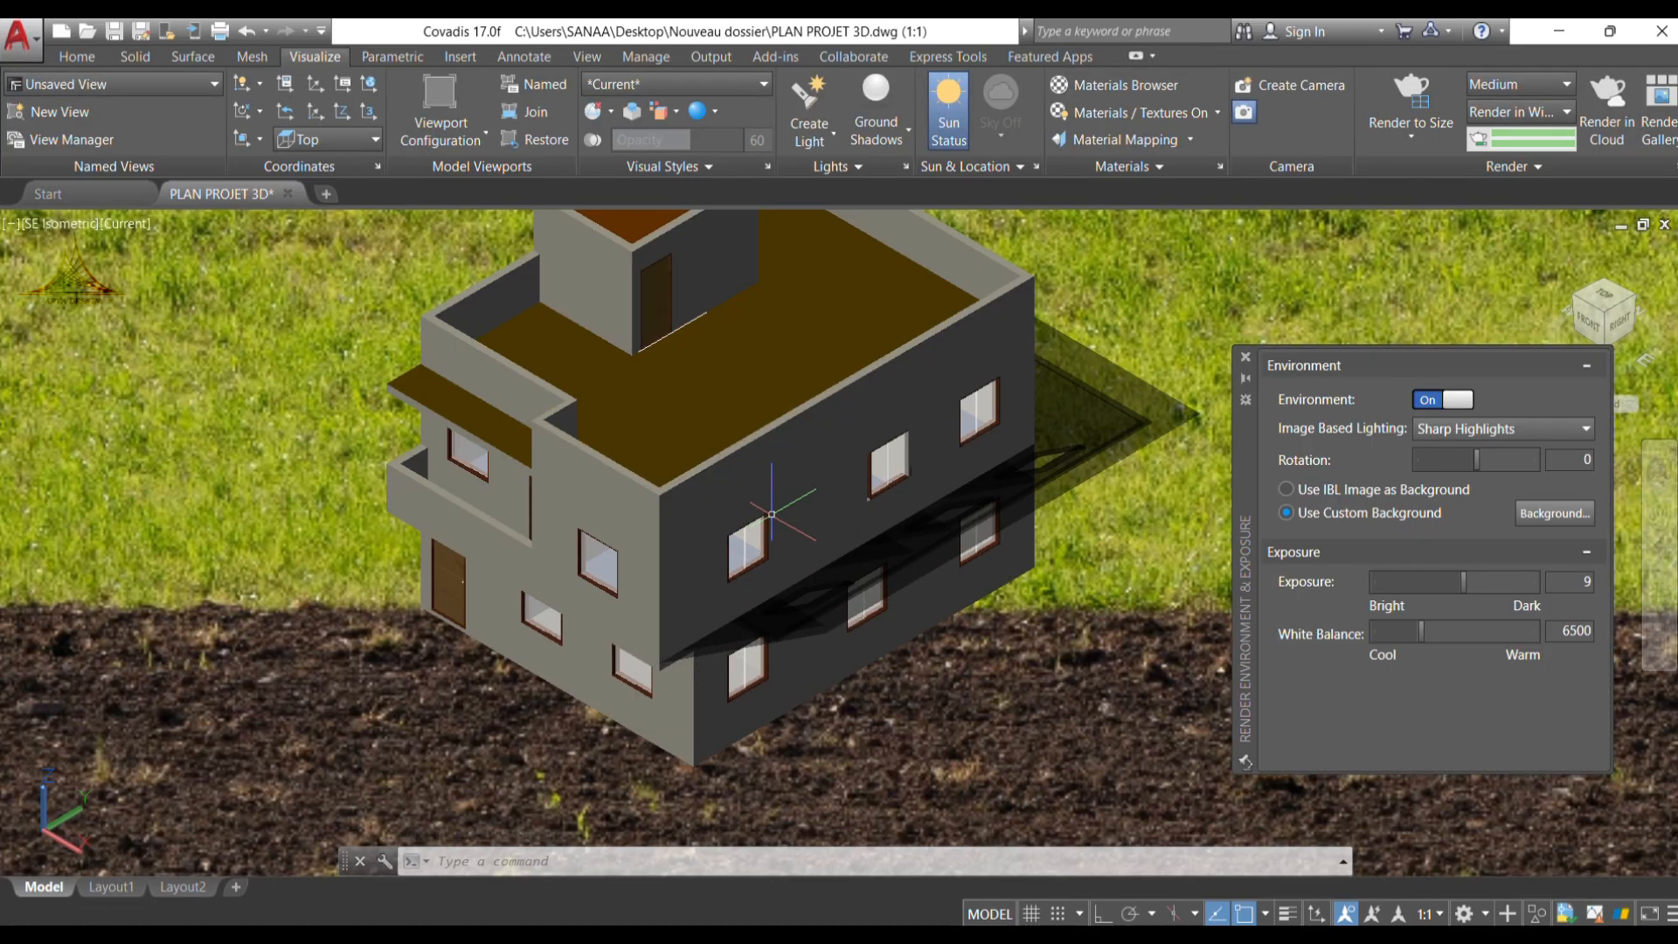
pyautogui.moveTo(771, 542); pyautogui.dragTo(732, 632, button='middle')
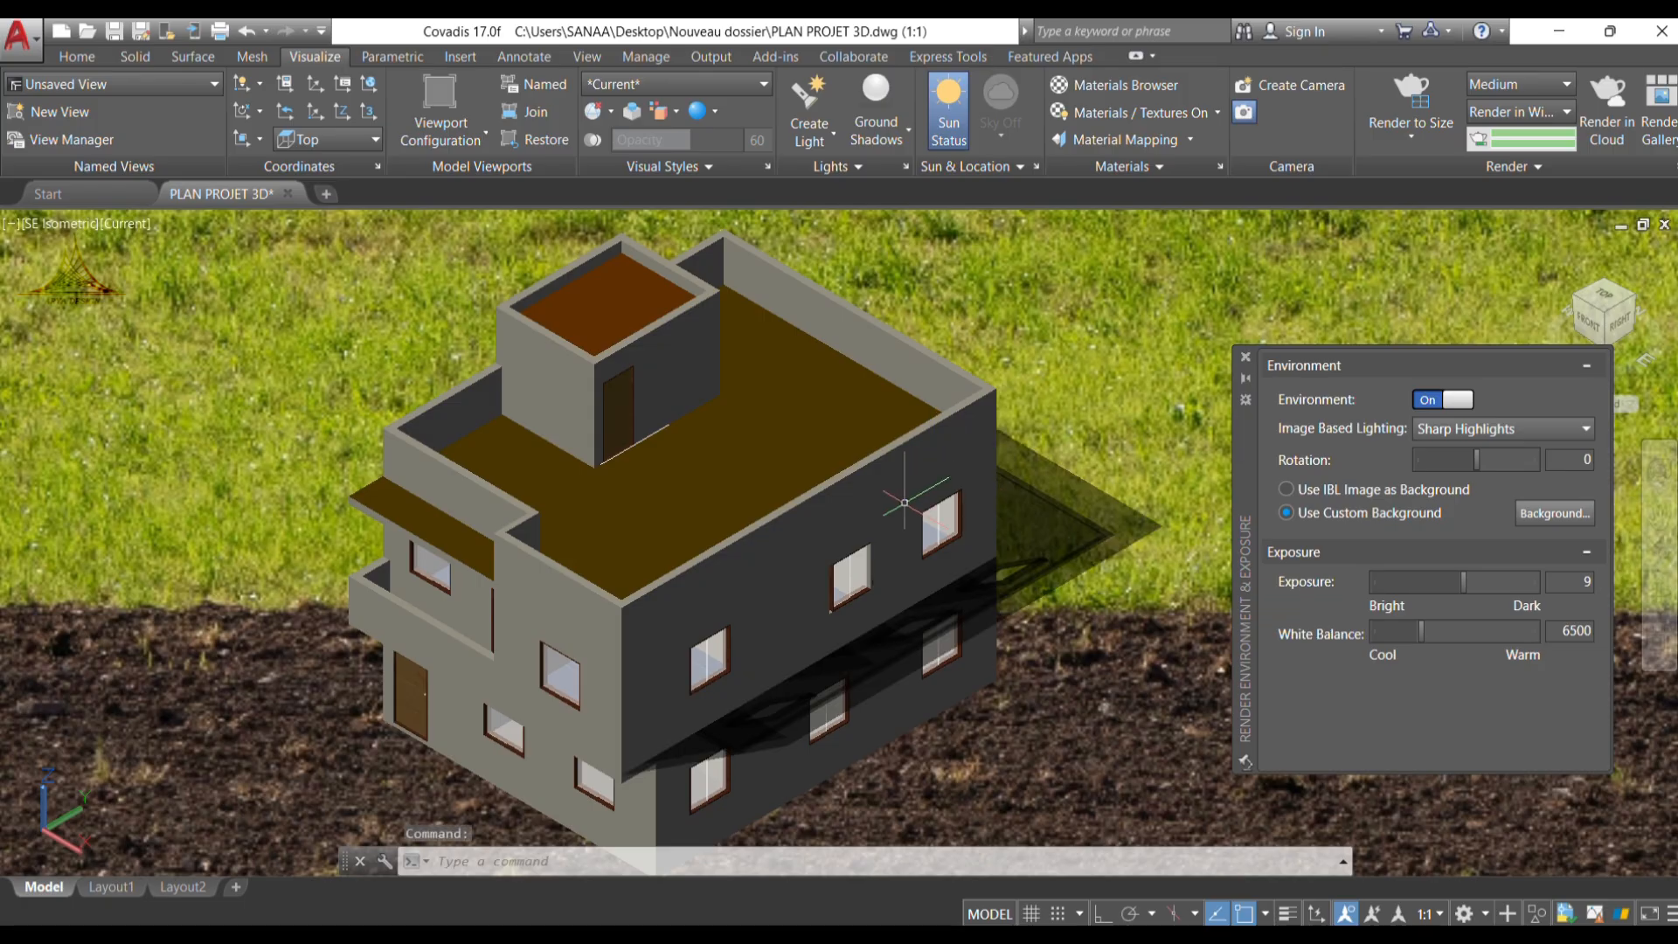
# Inspect the building and its shadow against the applied image background, both close up and from farther away.
pyautogui.moveTo(889, 439); pyautogui.dragTo(865, 502)
pyautogui.press('Escape')
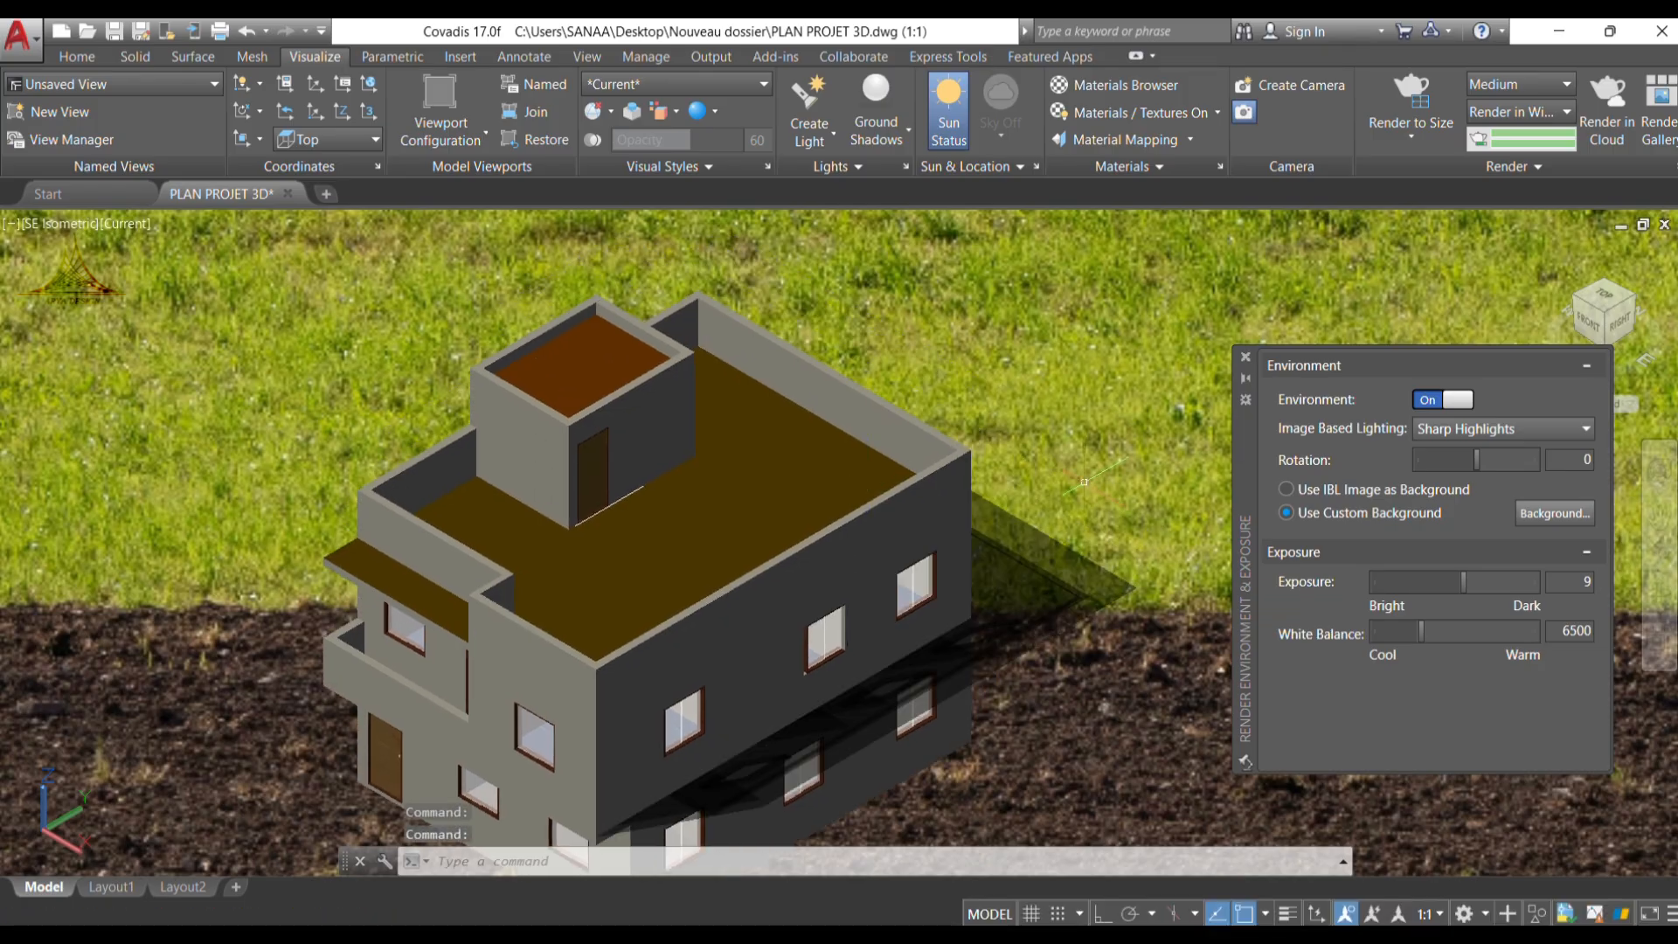
pyautogui.scroll(2, 914, 614)
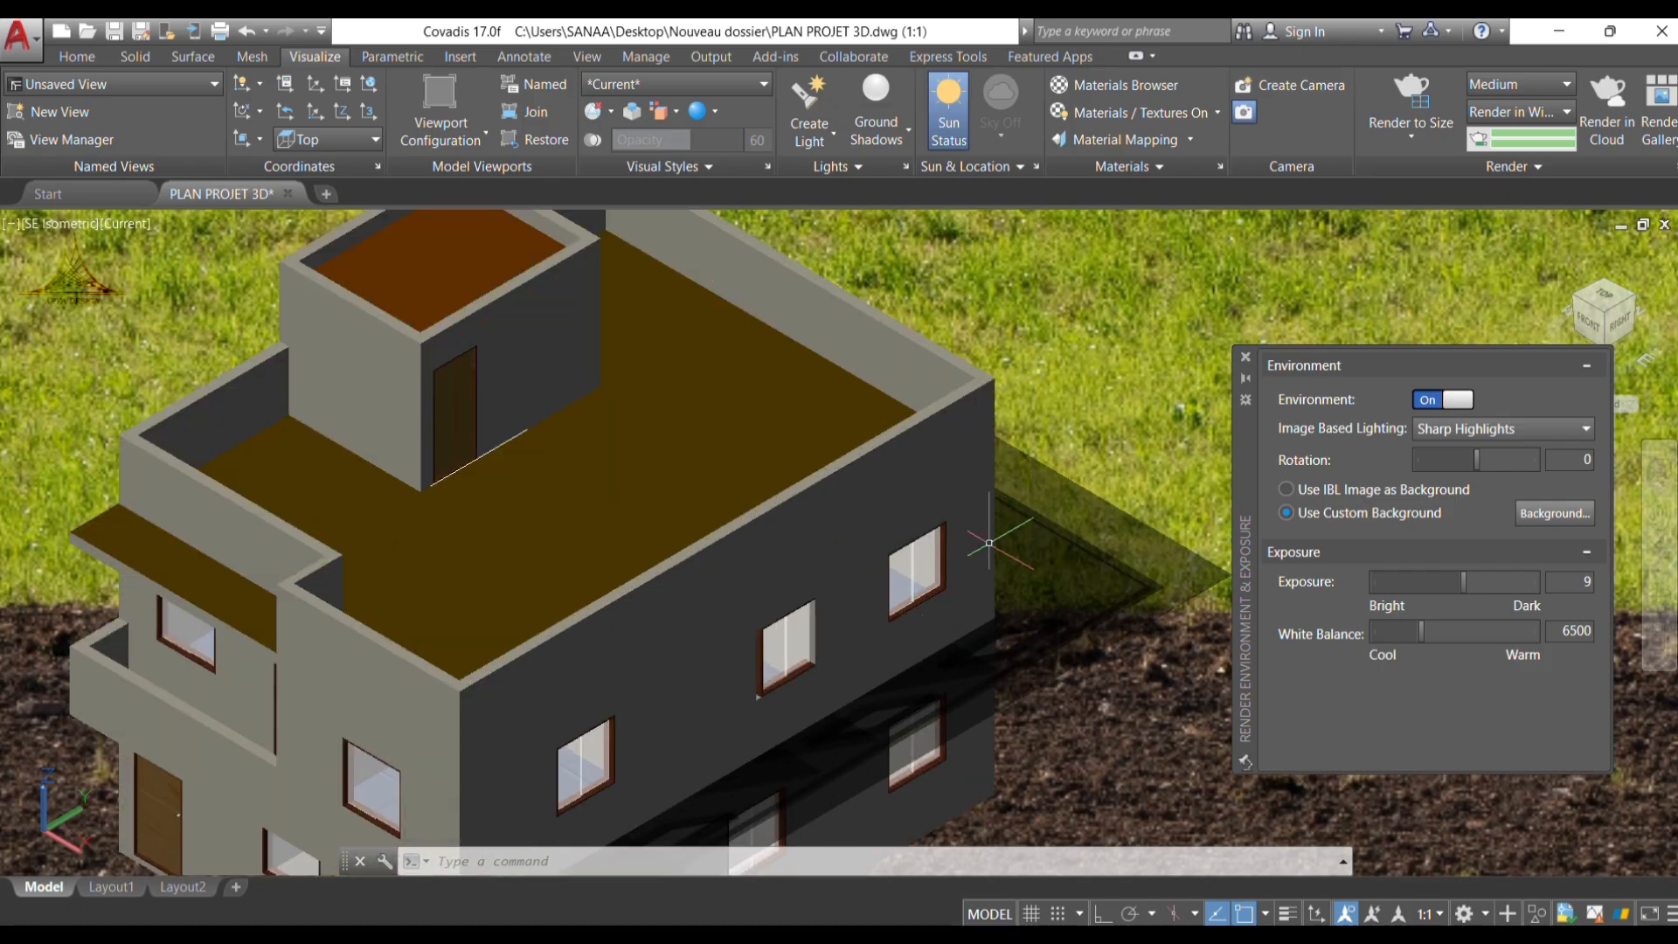
pyautogui.scroll(-4, 1036, 492)
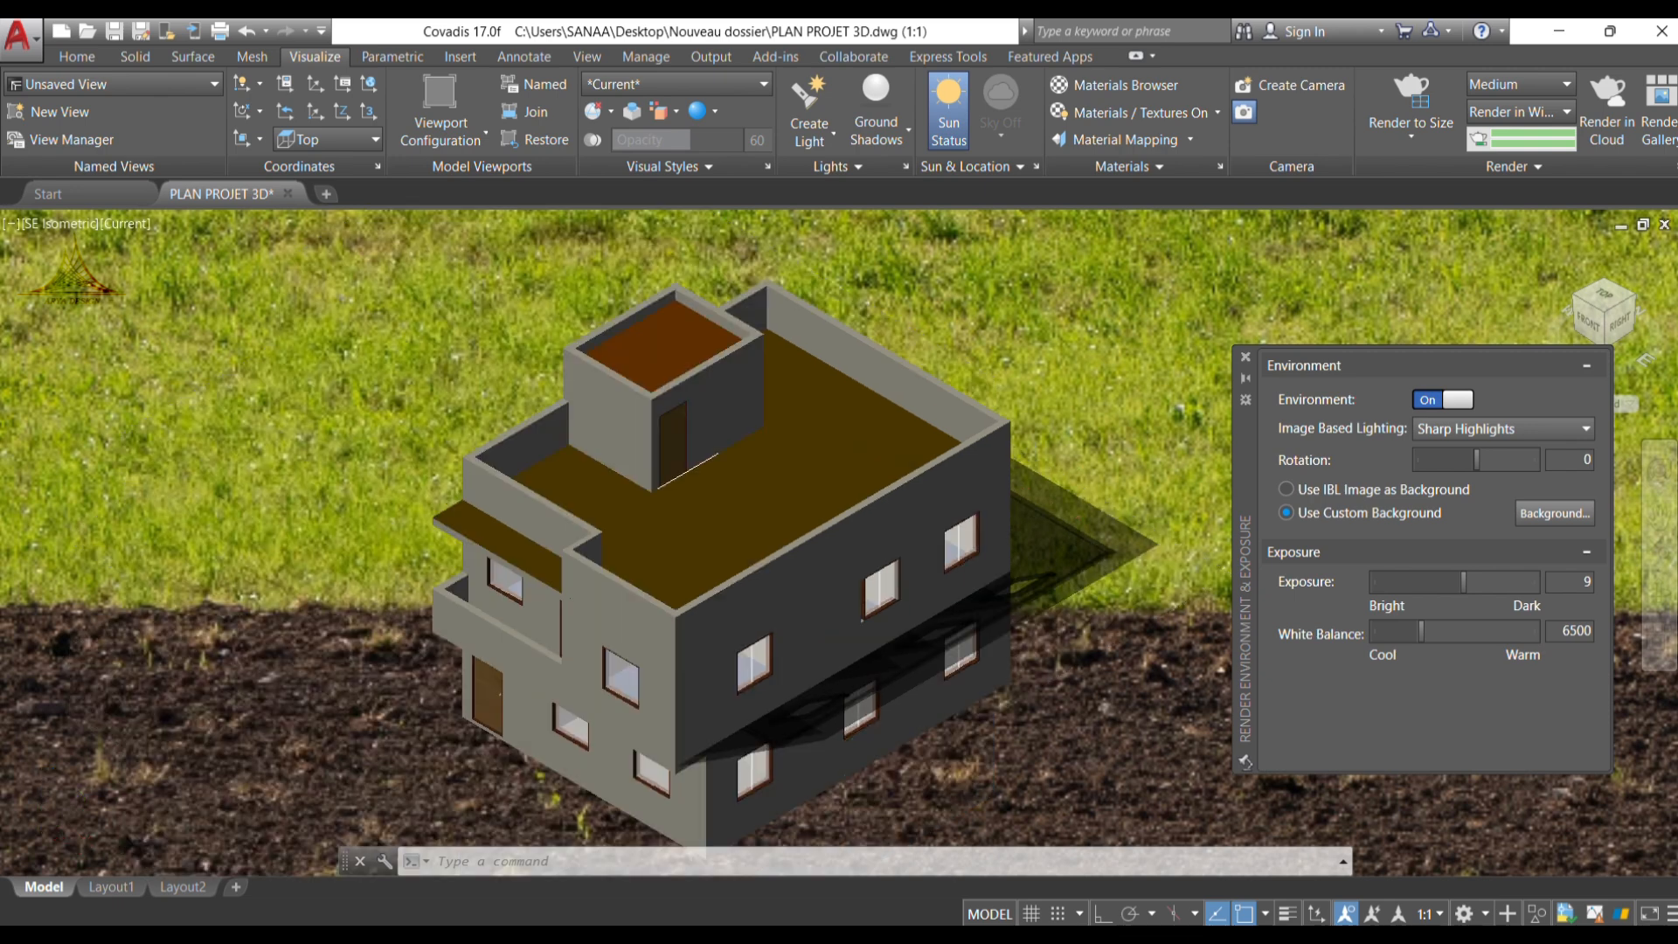
pyautogui.scroll(4, 971, 553)
pyautogui.moveTo(1027, 493); pyautogui.dragTo(990, 550, button='middle')
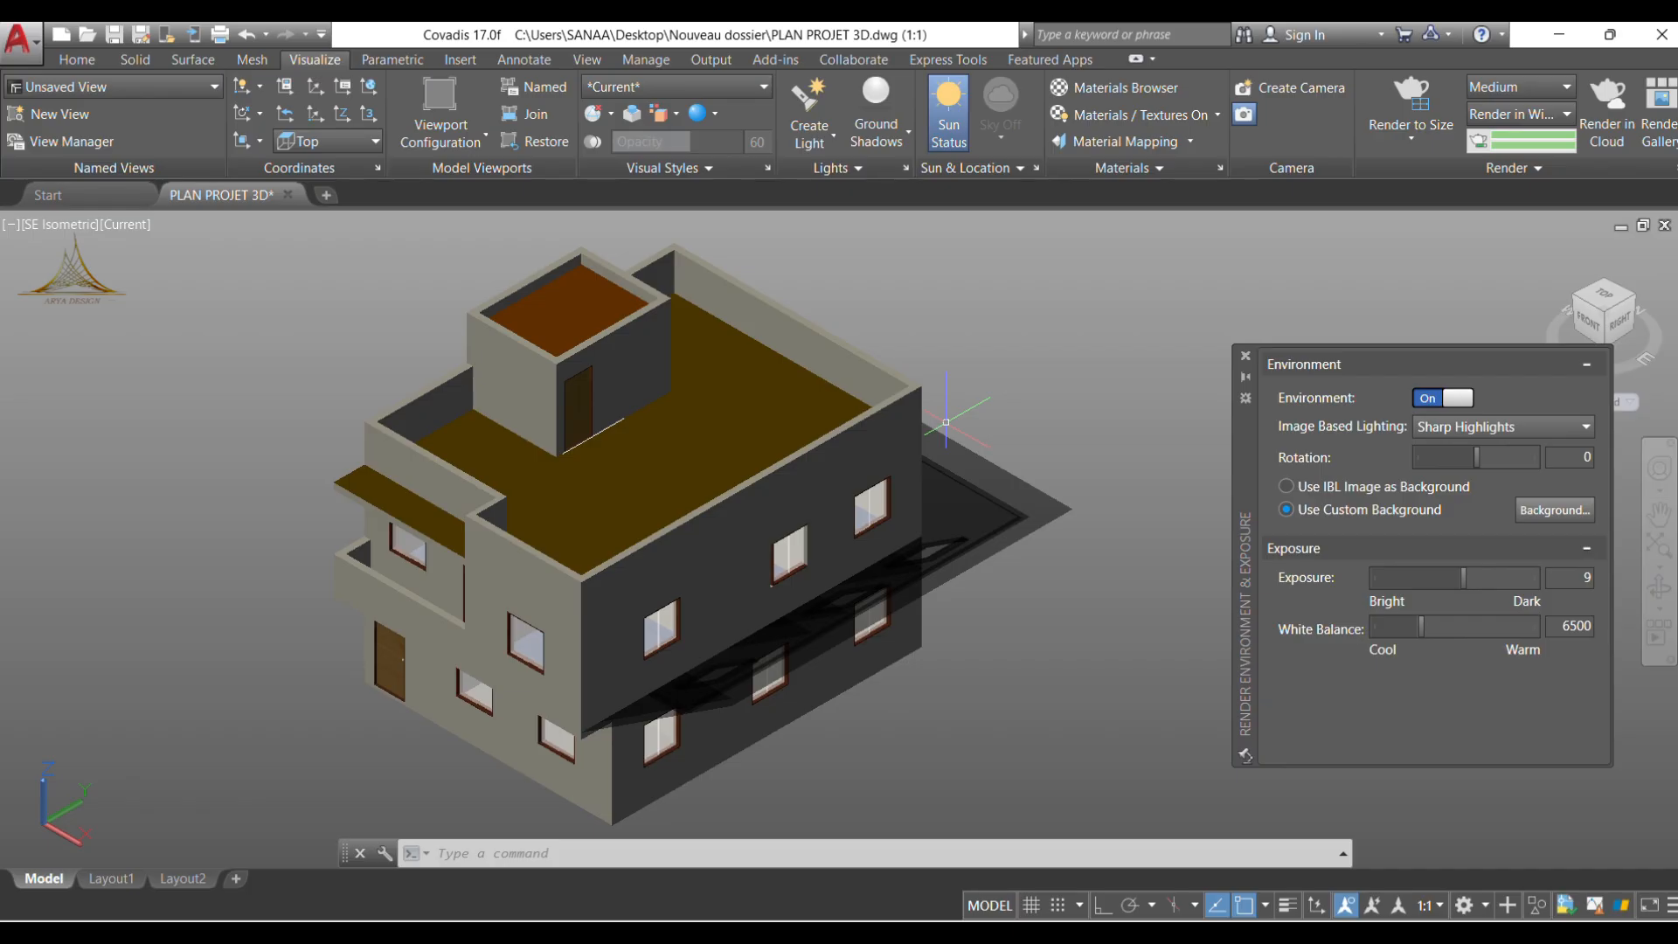
# Set the render environment to use the IBL image as background, switch the environment off and close its settings.
pyautogui.click(1286, 487)
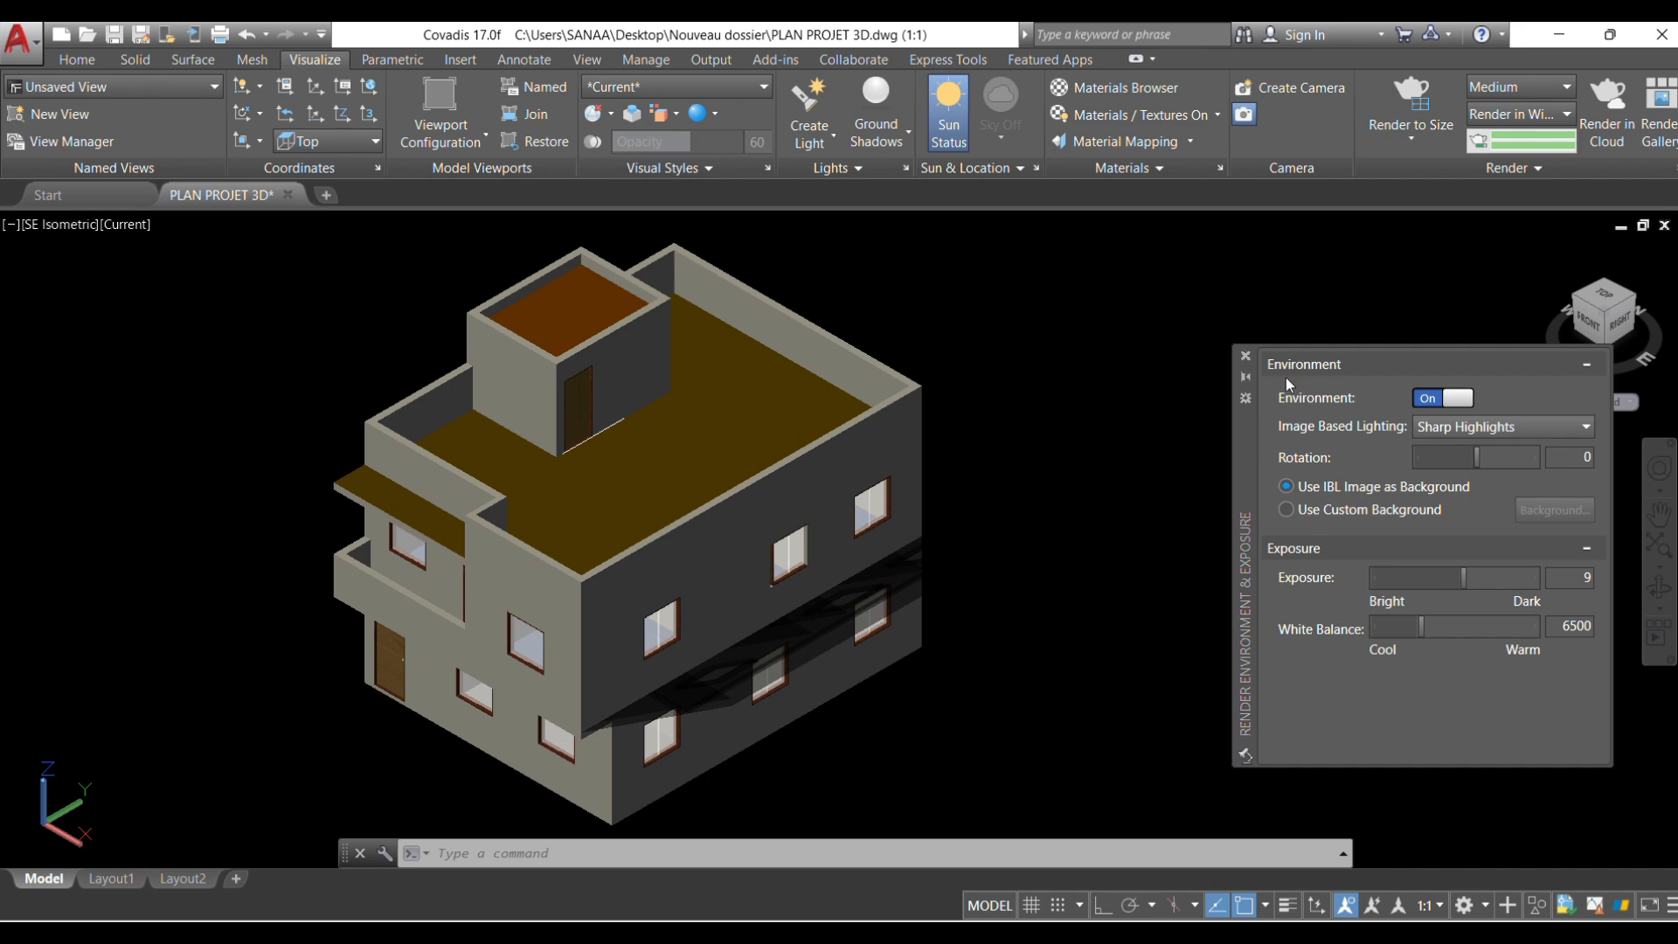
pyautogui.click(1446, 398)
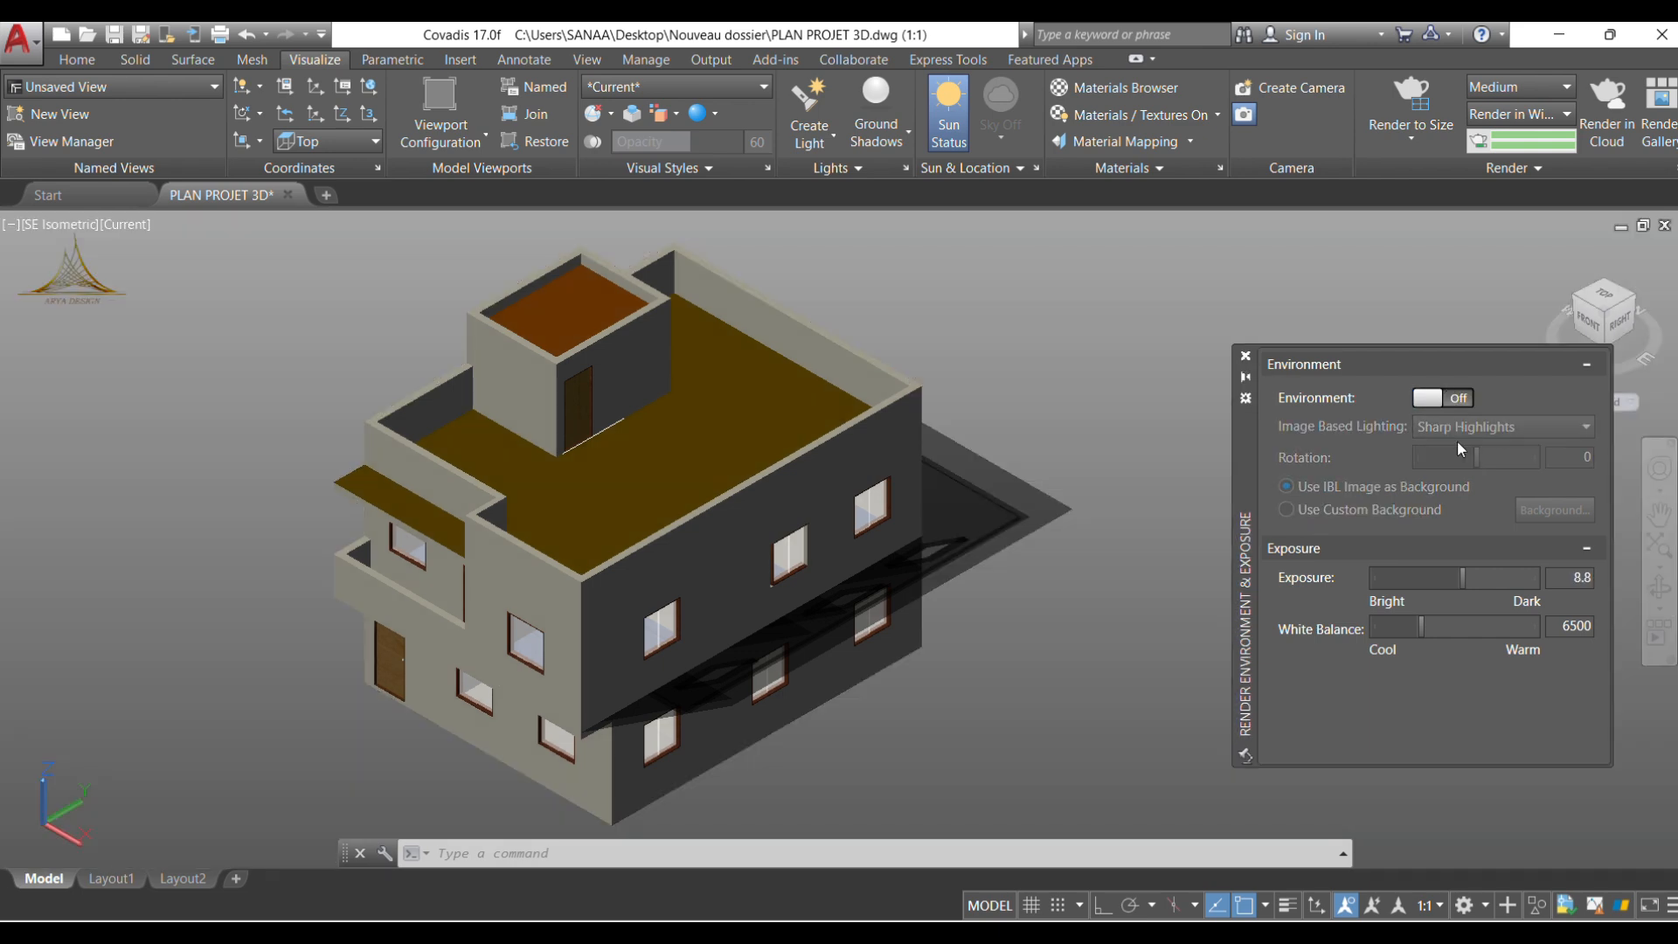
pyautogui.click(1245, 356)
# Turn off the sun and check the building without sunlight or shadows.
pyautogui.click(948, 113)
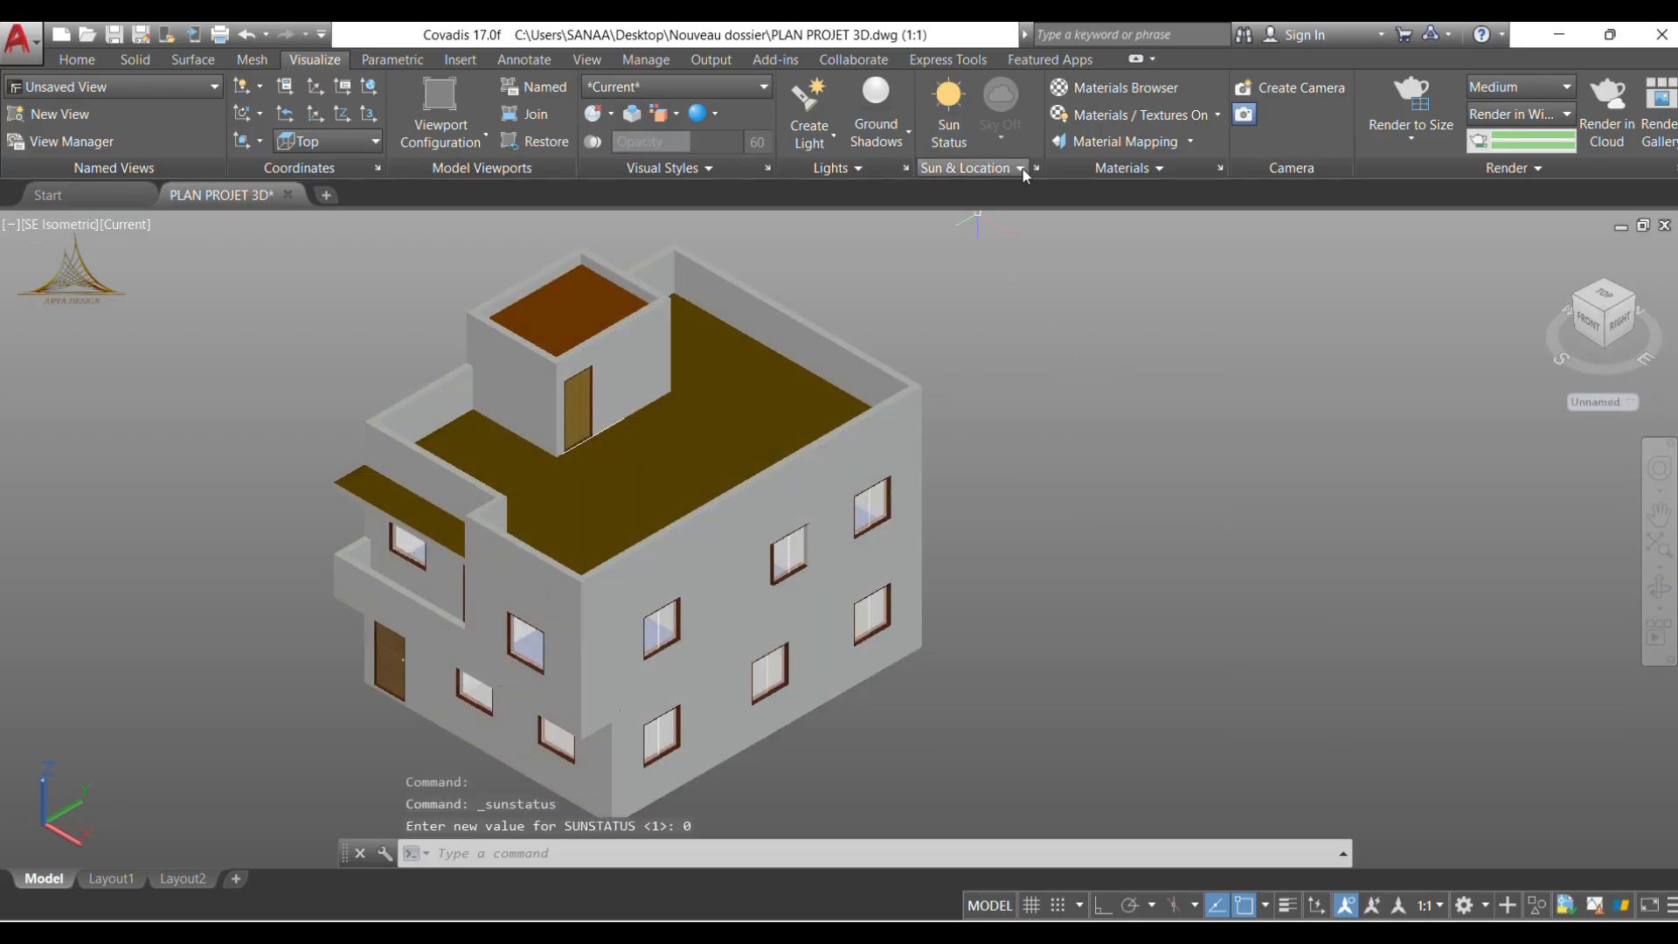
pyautogui.scroll(-4, 1001, 411)
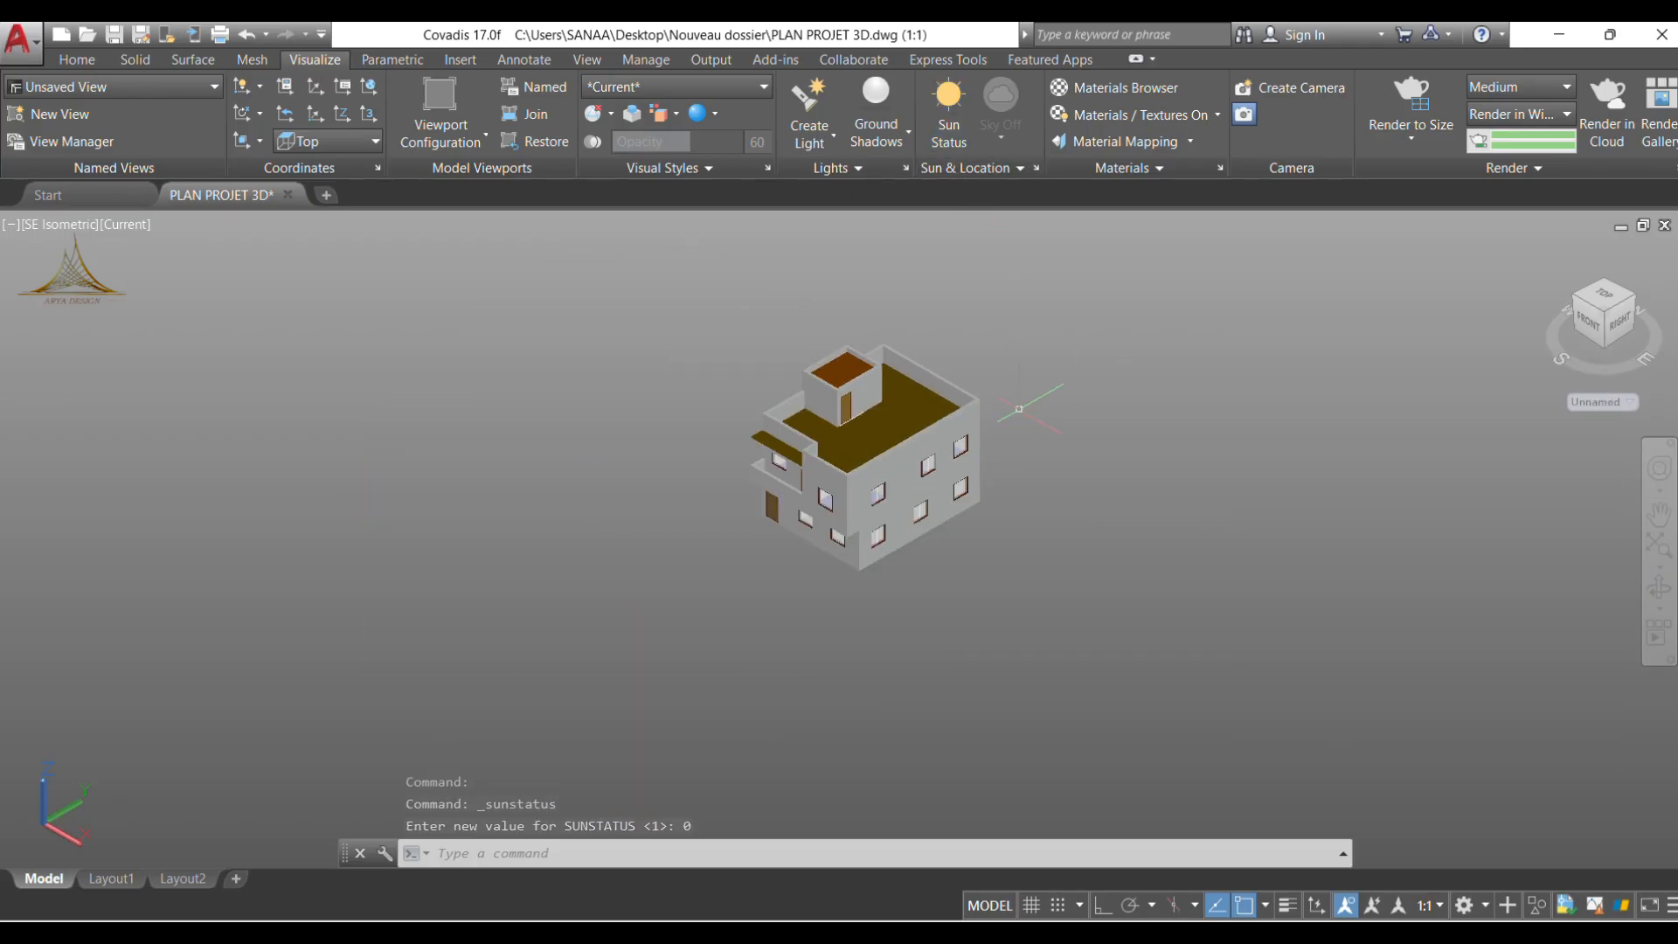
pyautogui.scroll(5, 863, 585)
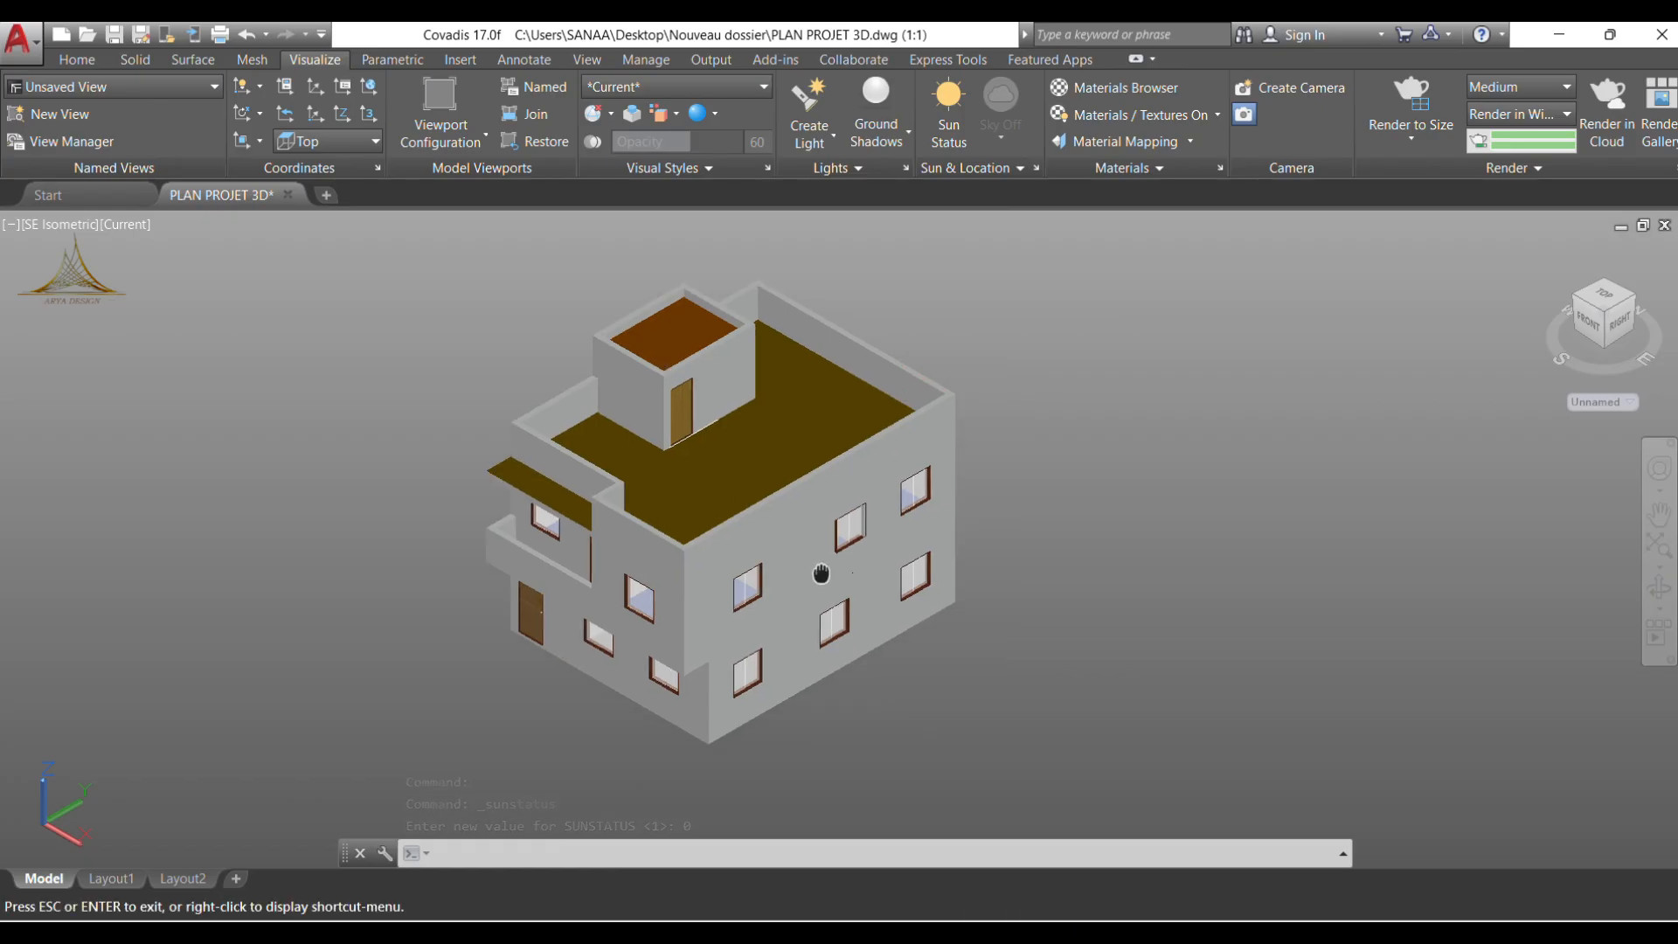